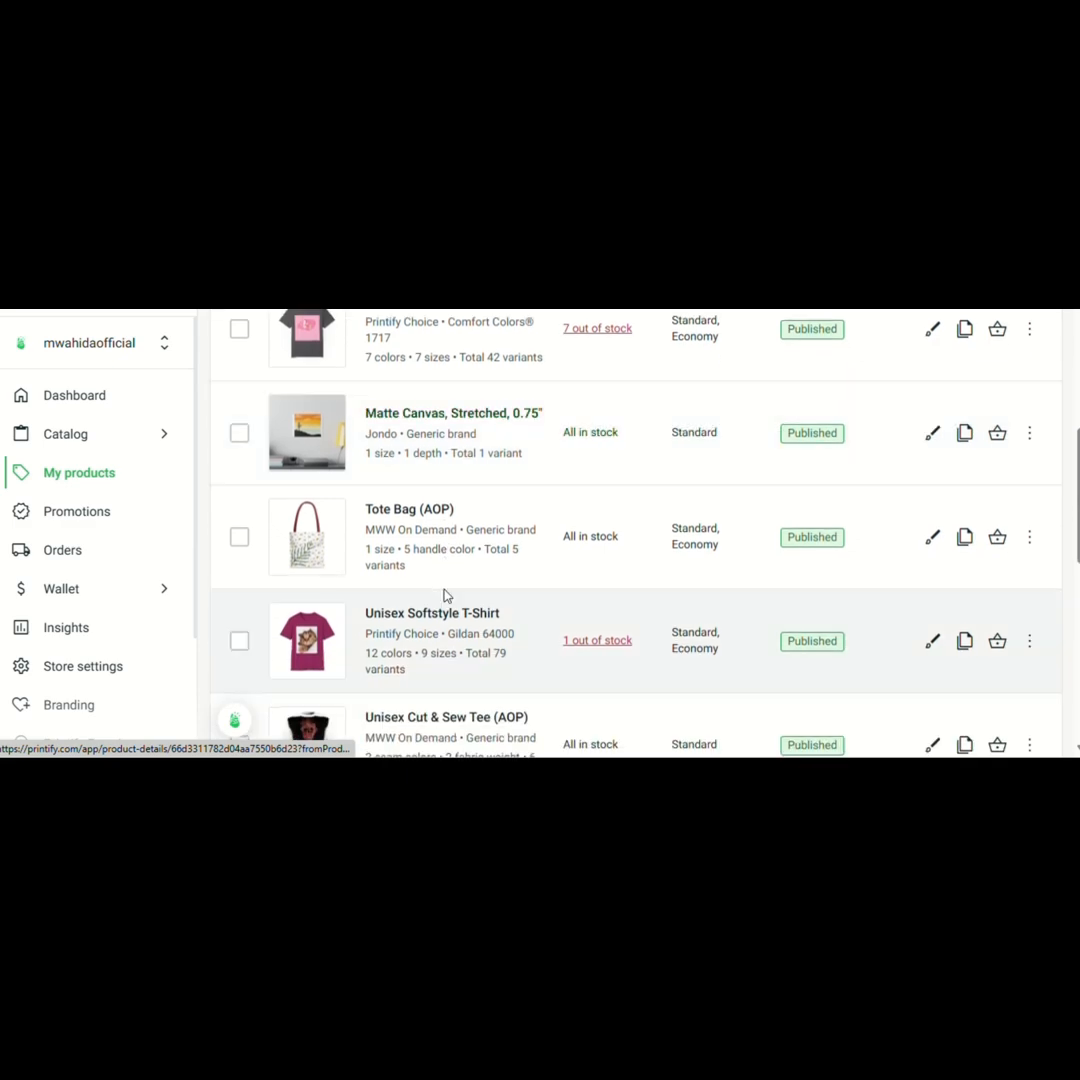
Review the store's existing products in the product list and on the published storefront.
scroll(446, 597, "down", 5)
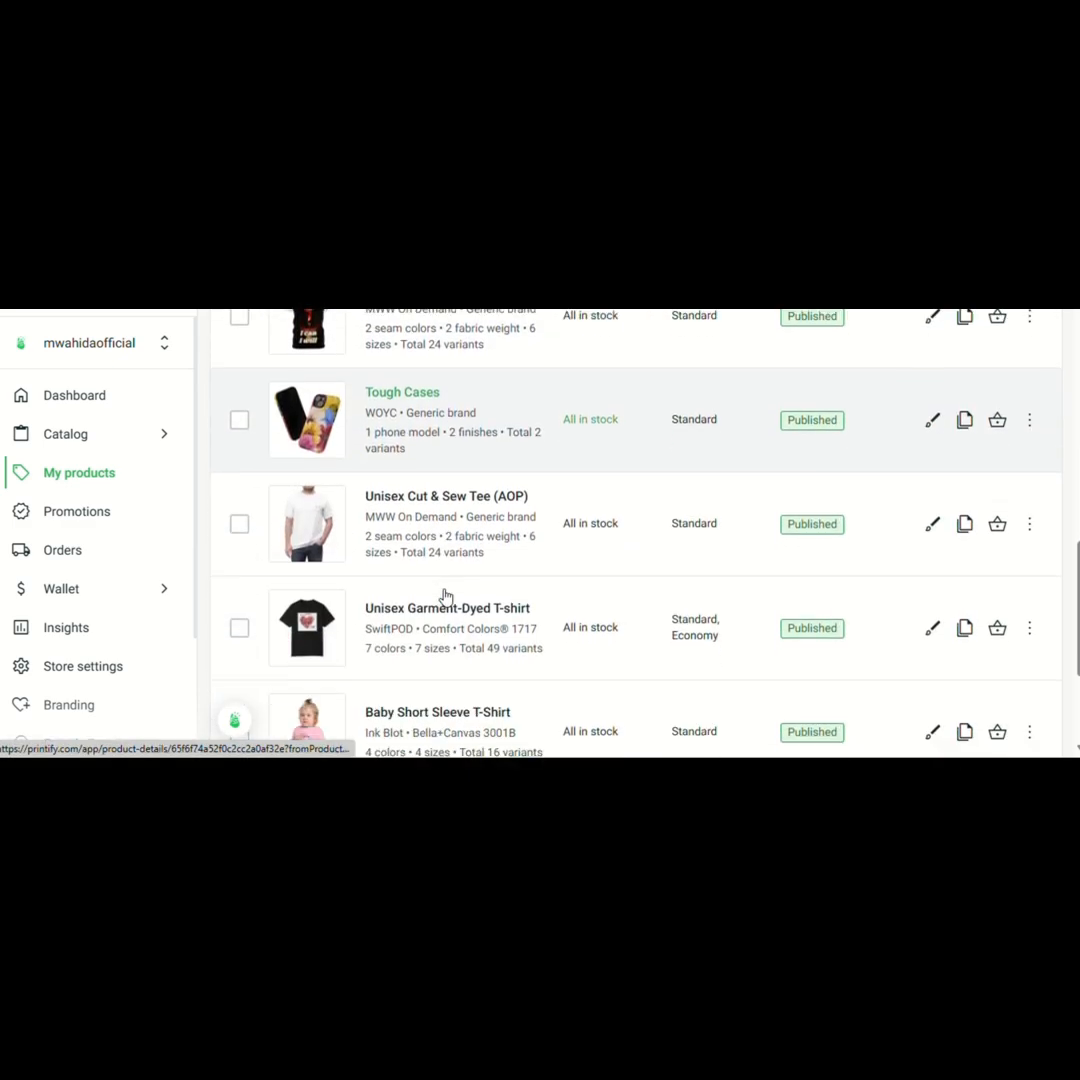
scroll(446, 597, "up", 15)
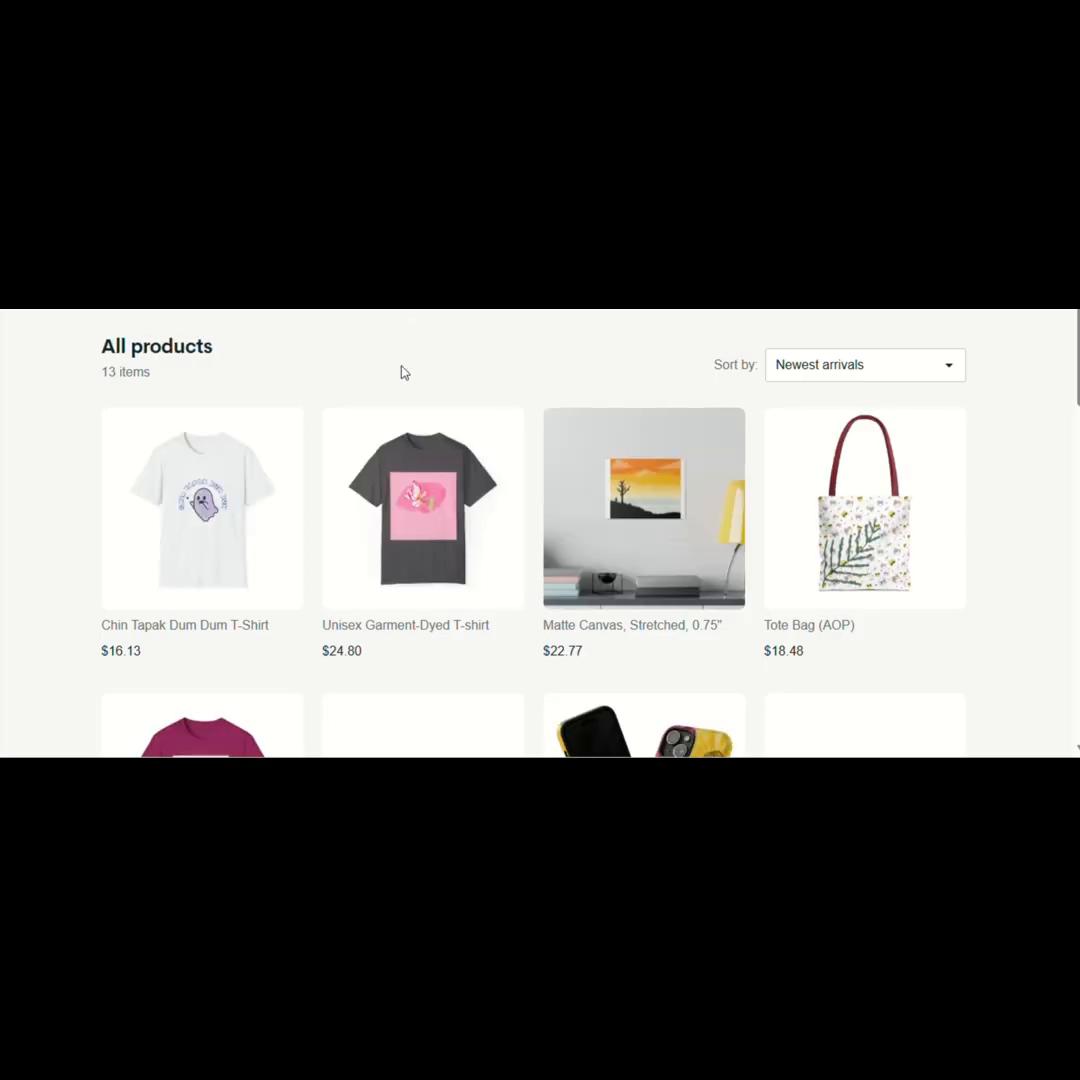
scroll(404, 372, "down", 4)
scroll(404, 372, "up", 2)
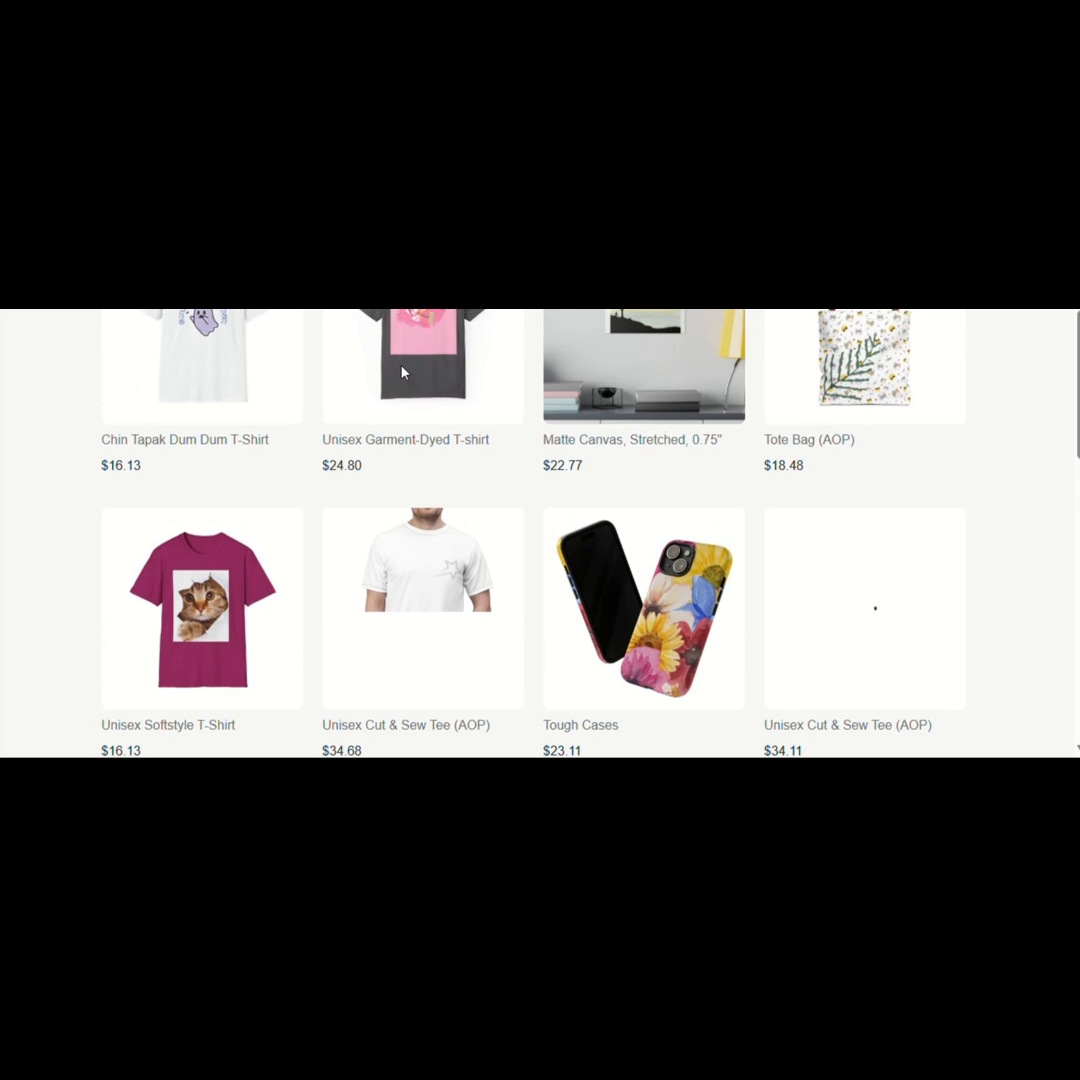
scroll(404, 372, "up", 1)
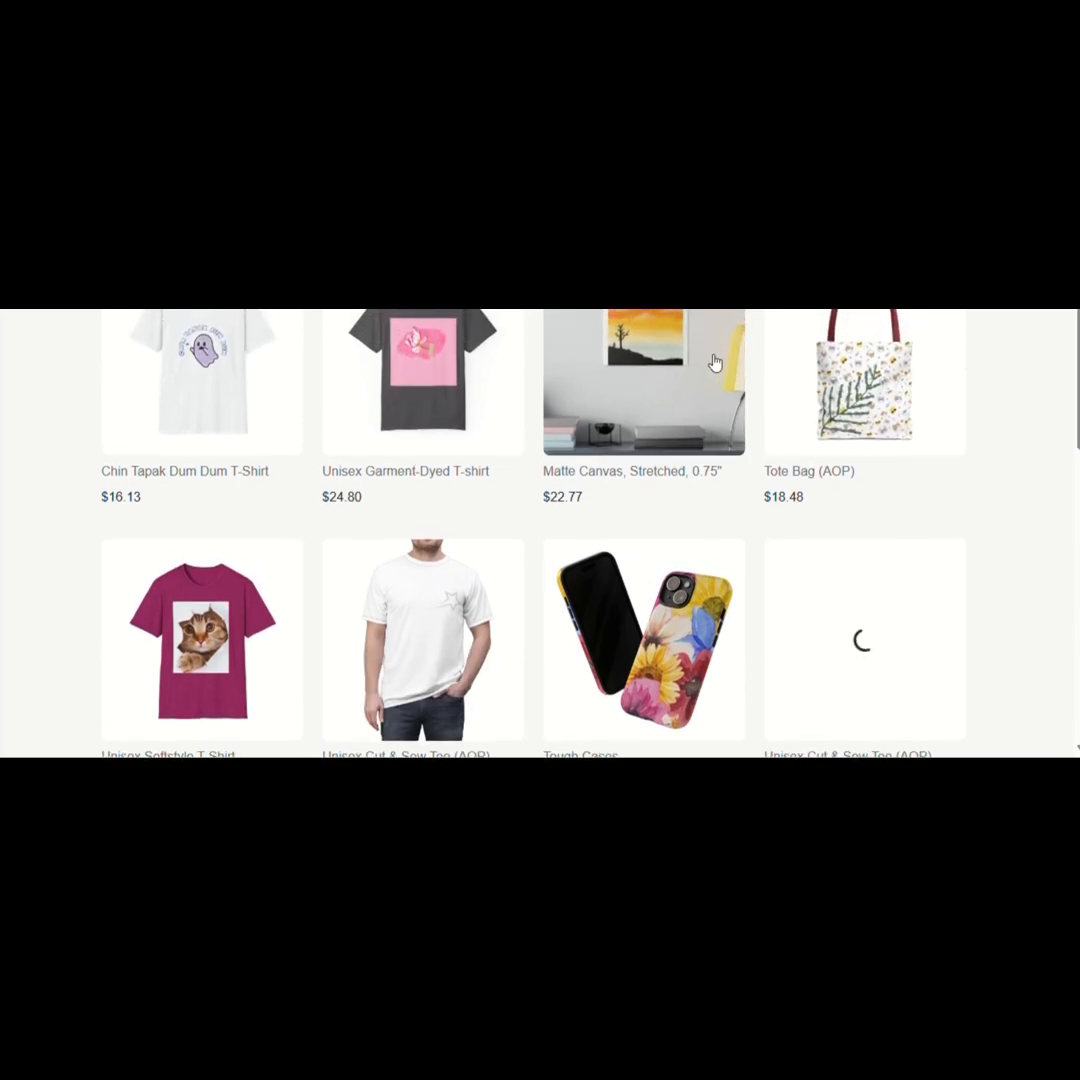
scroll(484, 390, "down", 2)
scroll(484, 390, "down", 4)
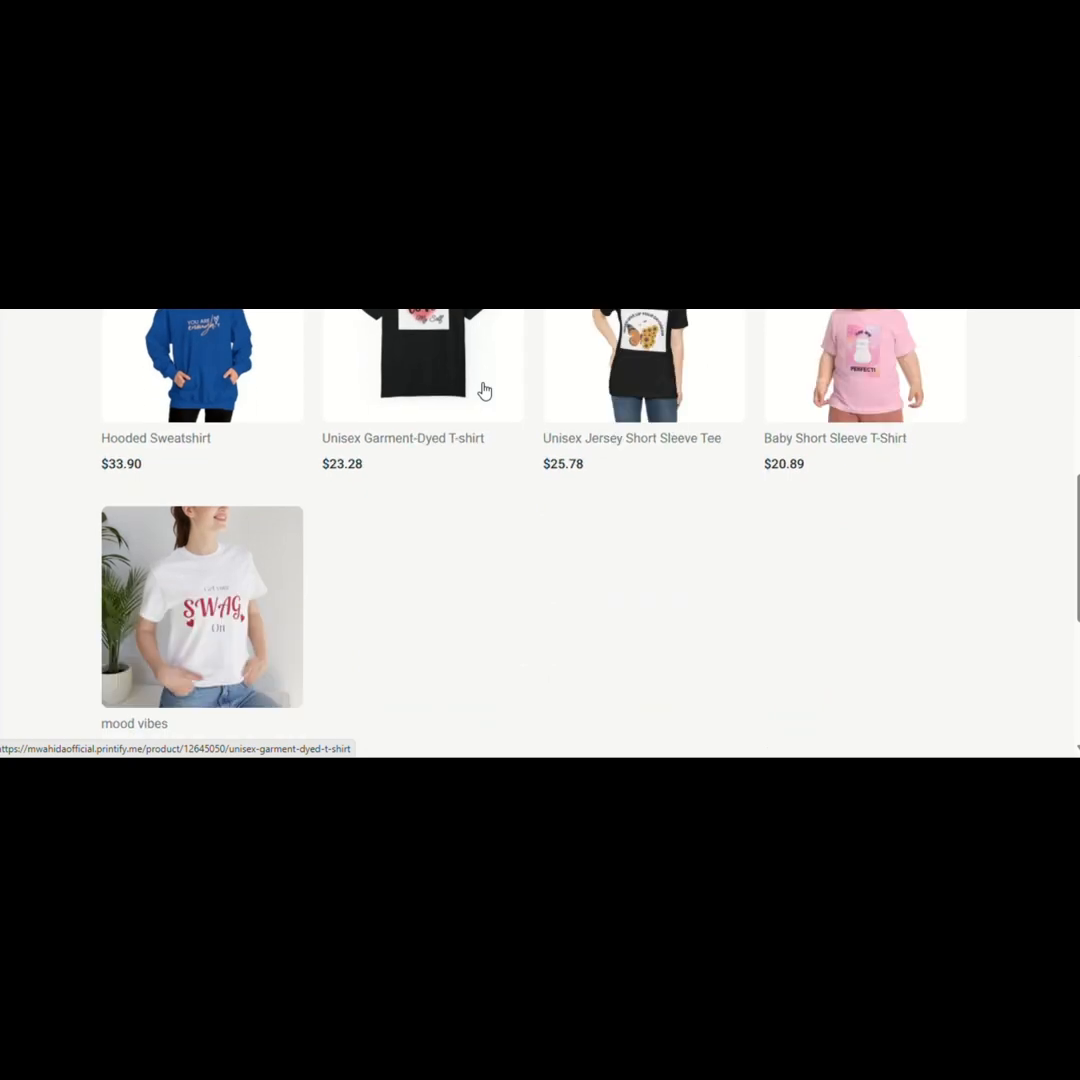
scroll(484, 390, "down", 2)
scroll(484, 390, "up", 12)
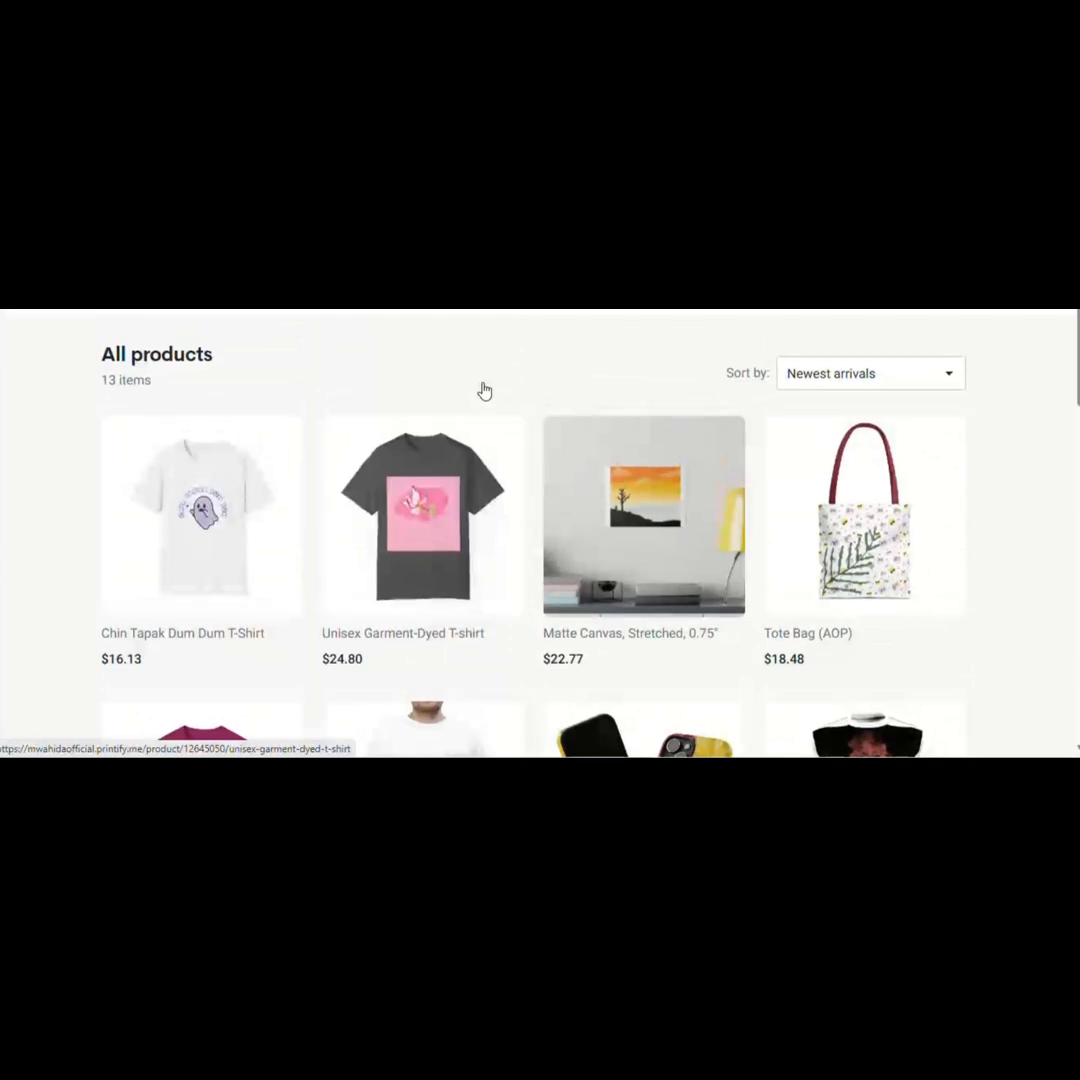
scroll(484, 390, "down", 1)
scroll(179, 530, "up", 5)
scroll(179, 530, "down", 1)
scroll(179, 530, "left", 1)
scroll(179, 530, "right", 1)
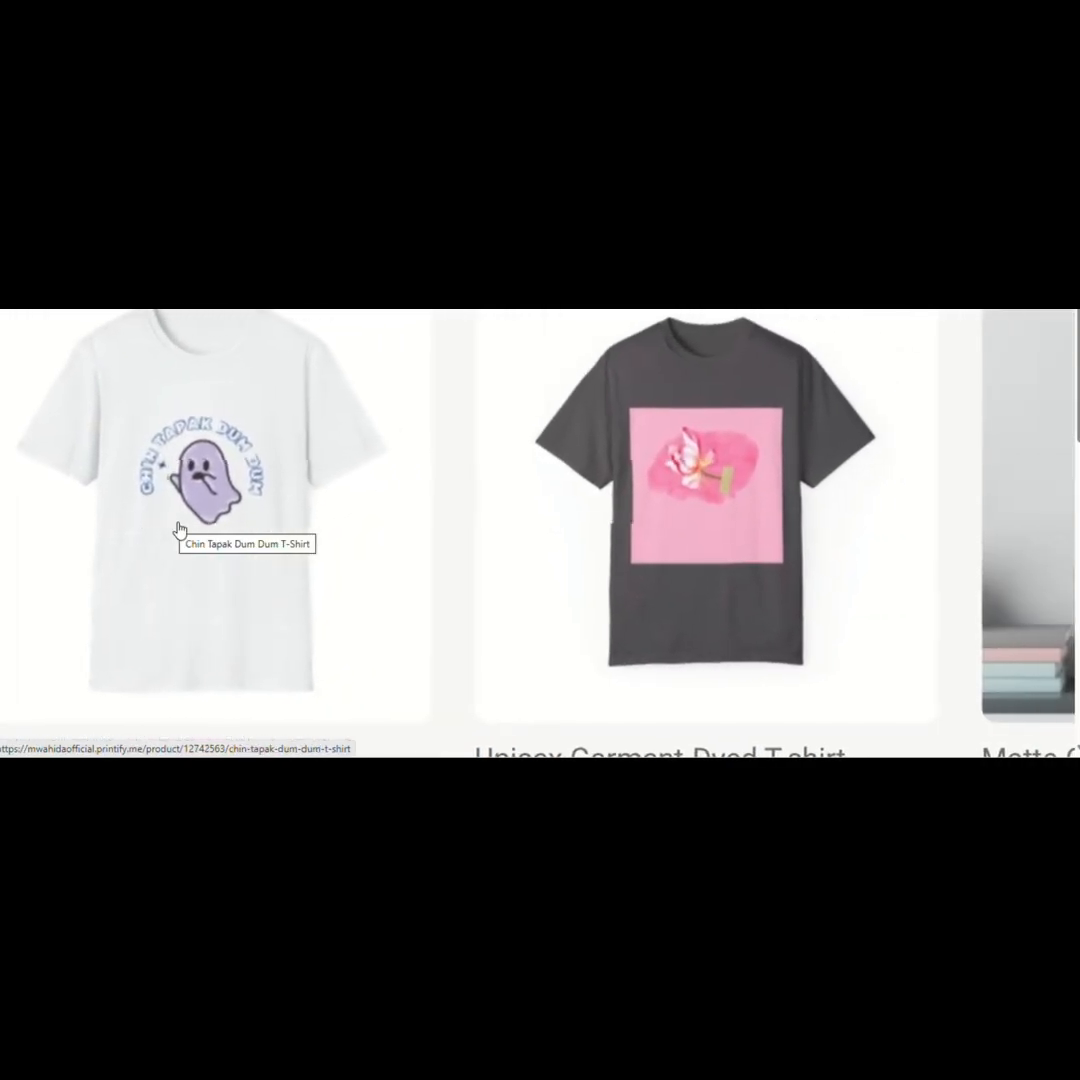
scroll(179, 530, "down", 5)
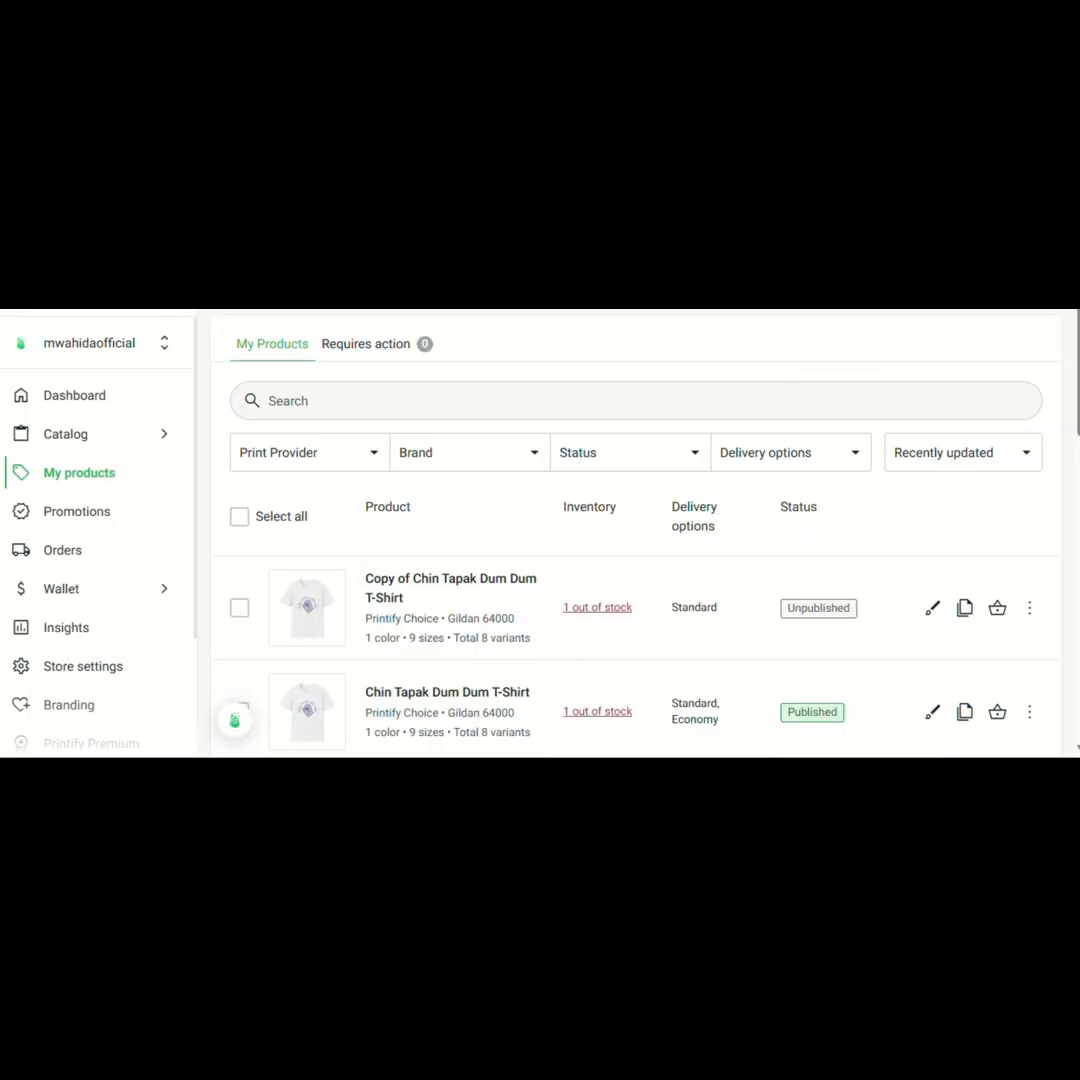
Open the women's T-shirts category of the catalog and browse the available shirts.
left_click(161, 442)
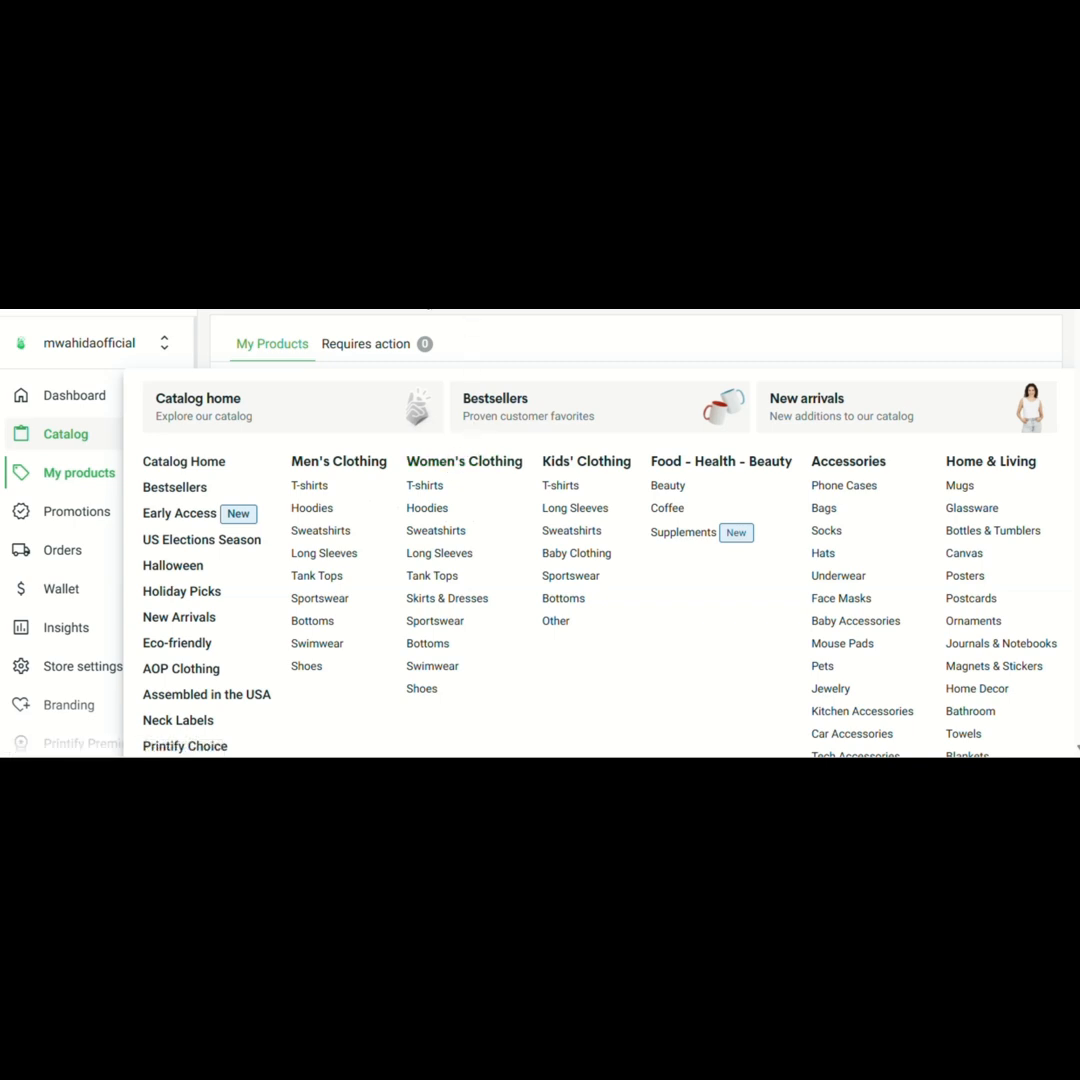
left_click(418, 492)
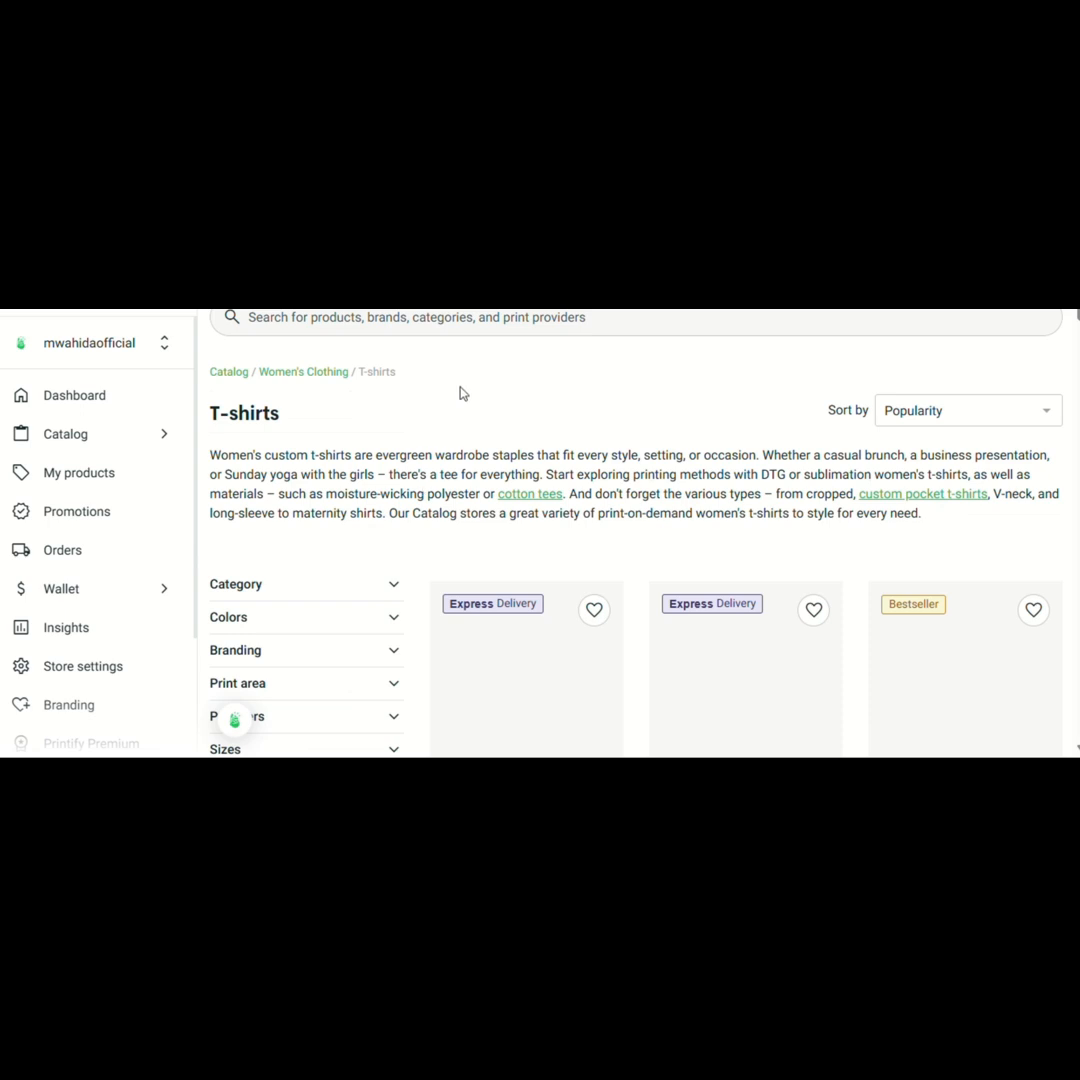
scroll(462, 379, "down", 1)
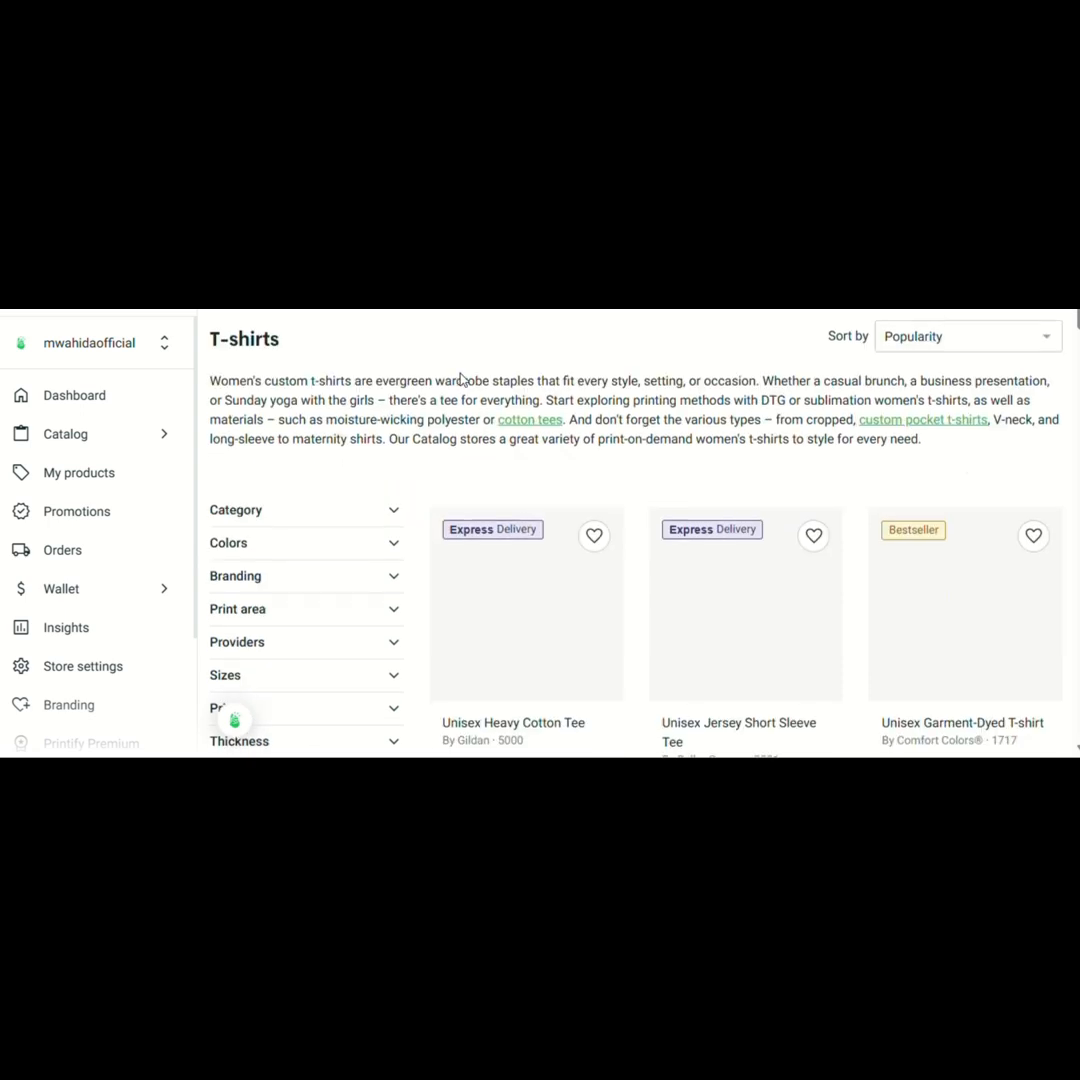
scroll(462, 379, "down", 2)
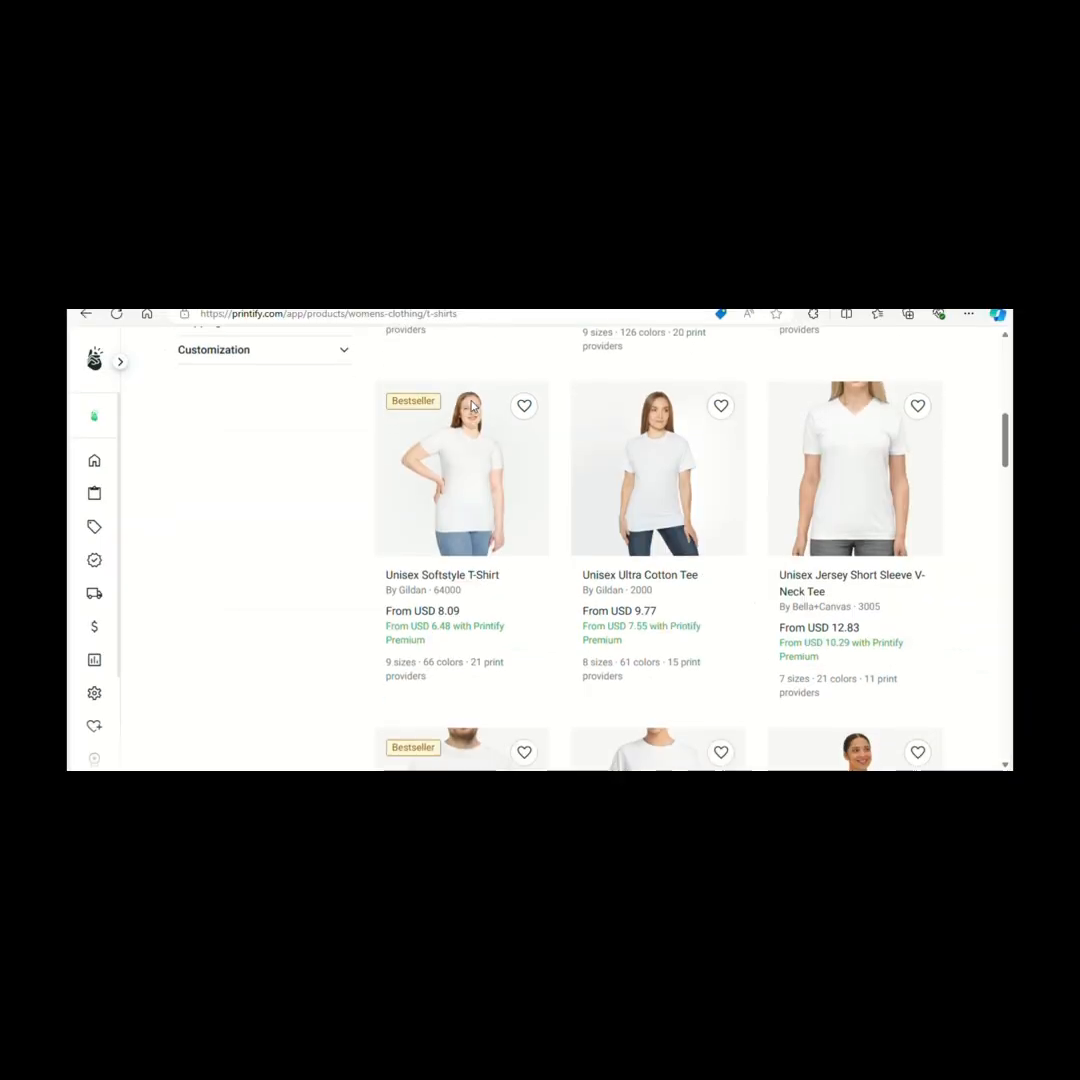
scroll(472, 408, "down", 3)
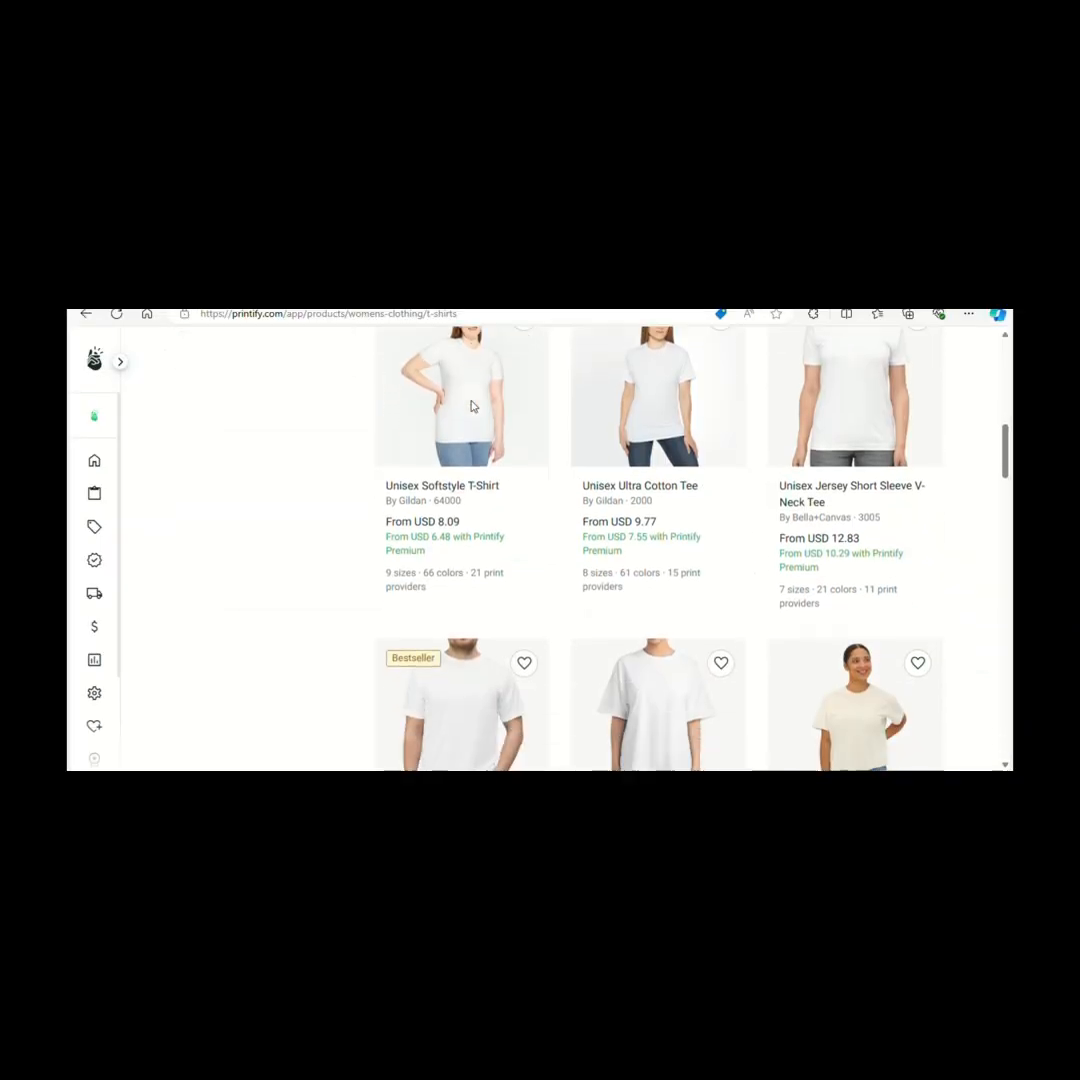
scroll(472, 406, "down", 1)
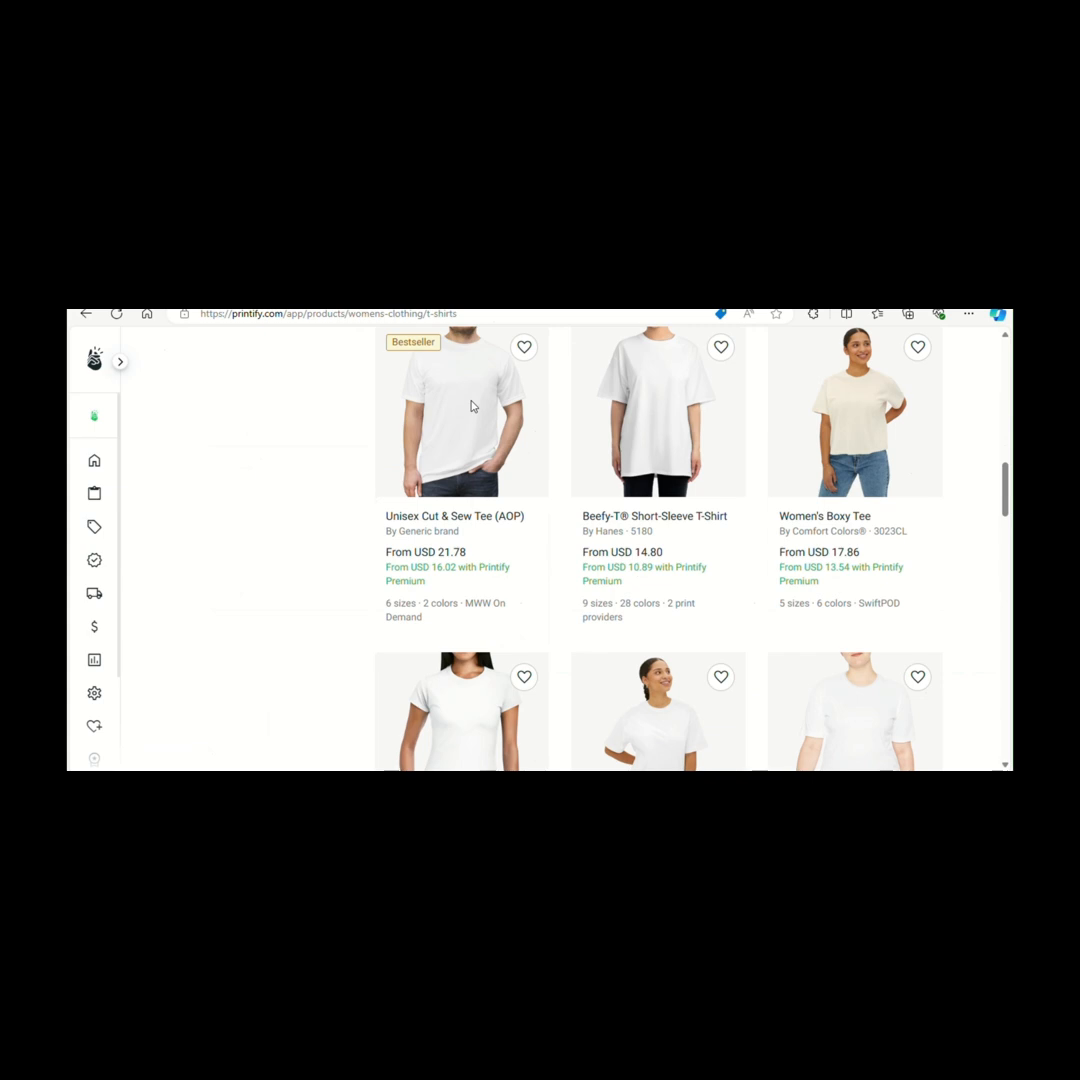
scroll(472, 406, "up", 10)
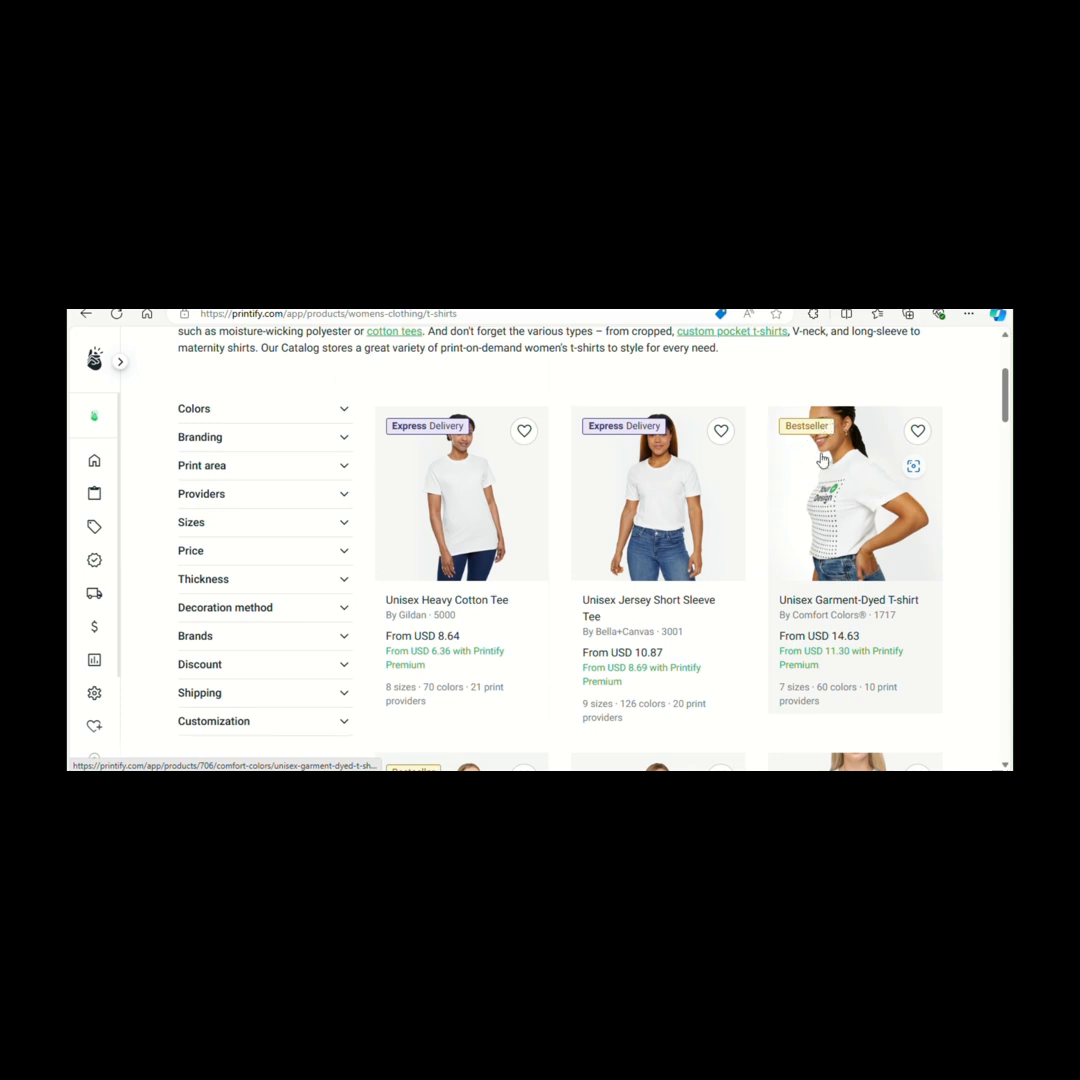
Open the Comfort Colors 1717 Unisex Garment-Dyed T-shirt, review its details and start designing with Printify Choice.
left_click(824, 496)
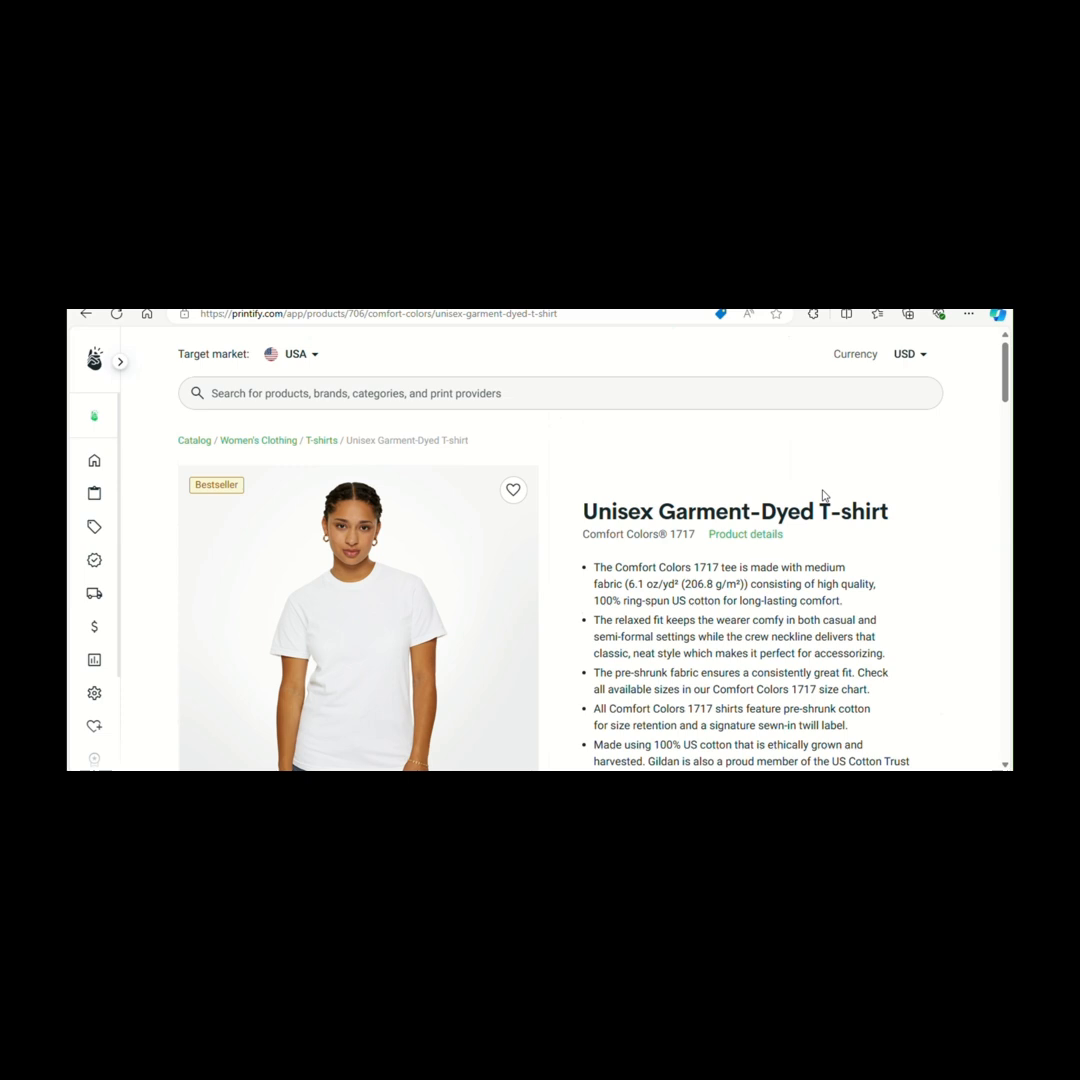
scroll(824, 496, "down", 3)
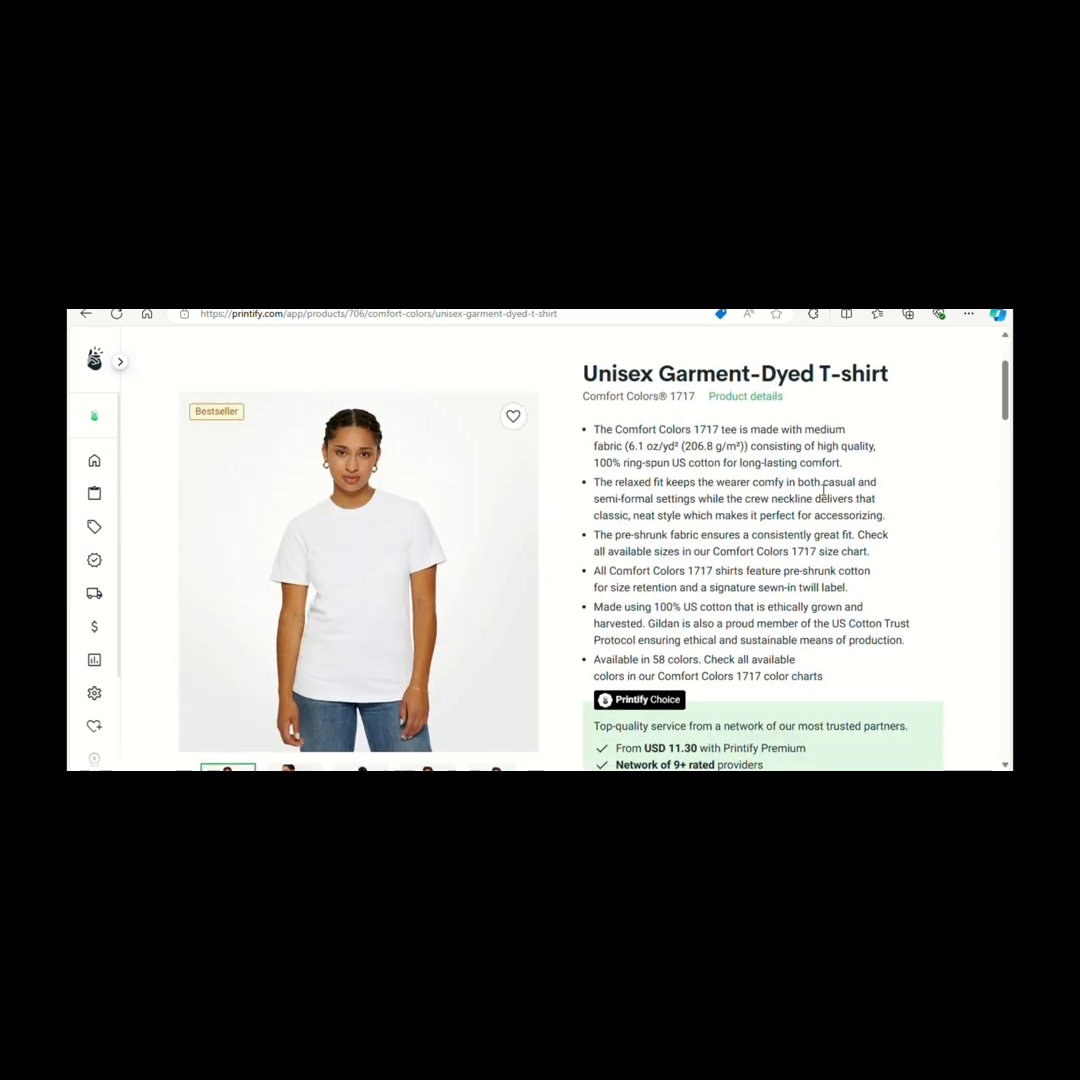
scroll(824, 491, "down", 1)
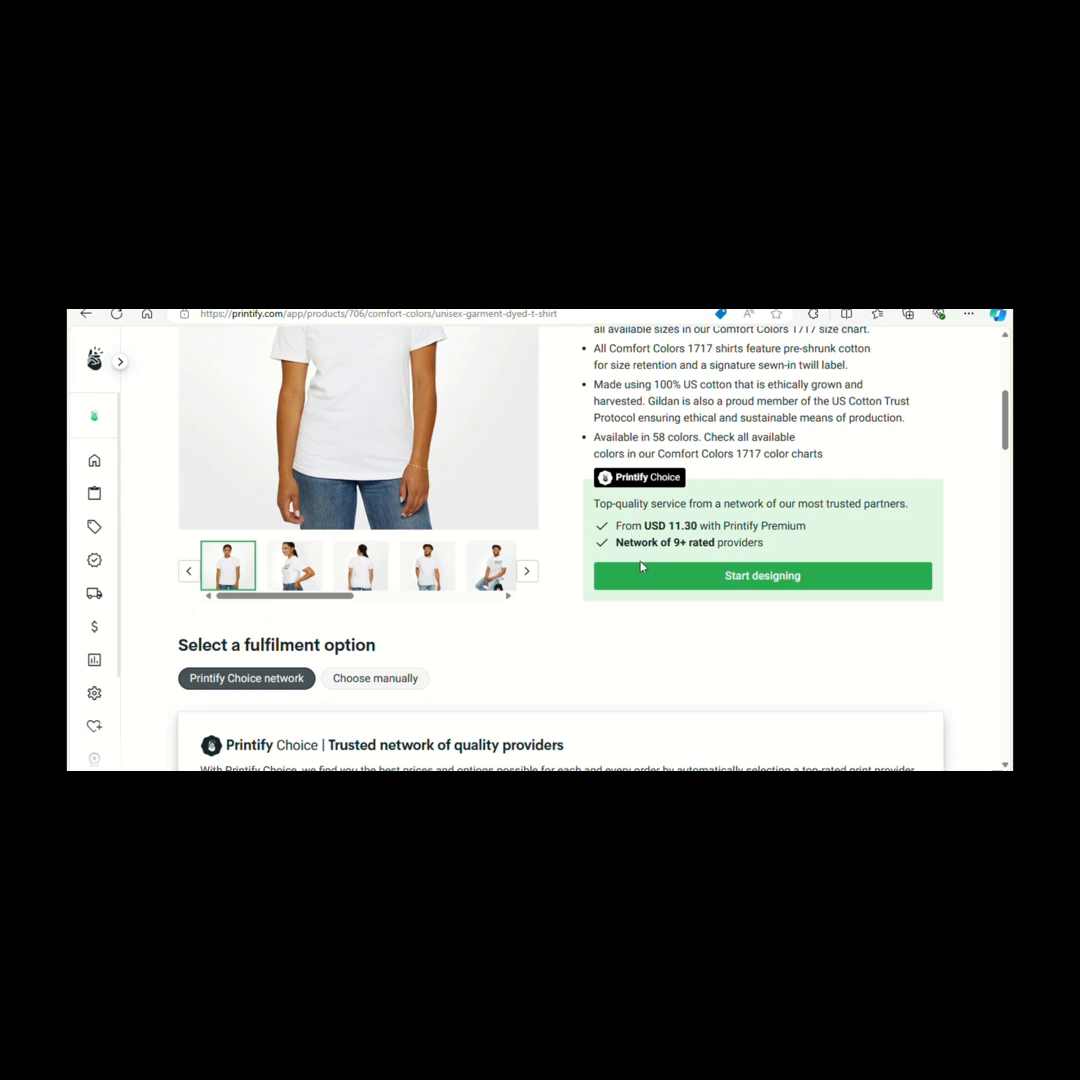
left_click(724, 578)
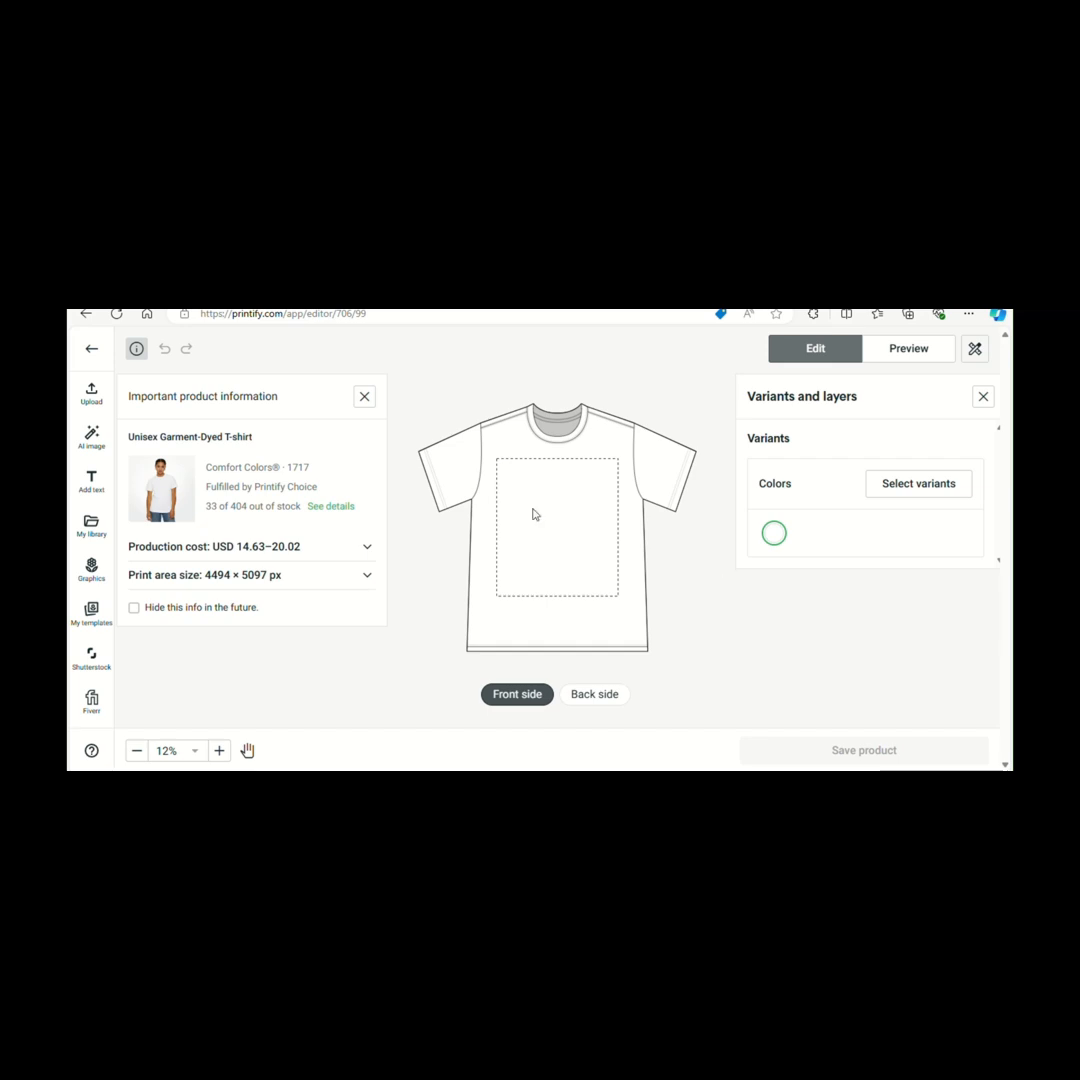
Upload the image "Untitled design (8)" from the device's Downloads folder onto the shirt front.
left_click(91, 392)
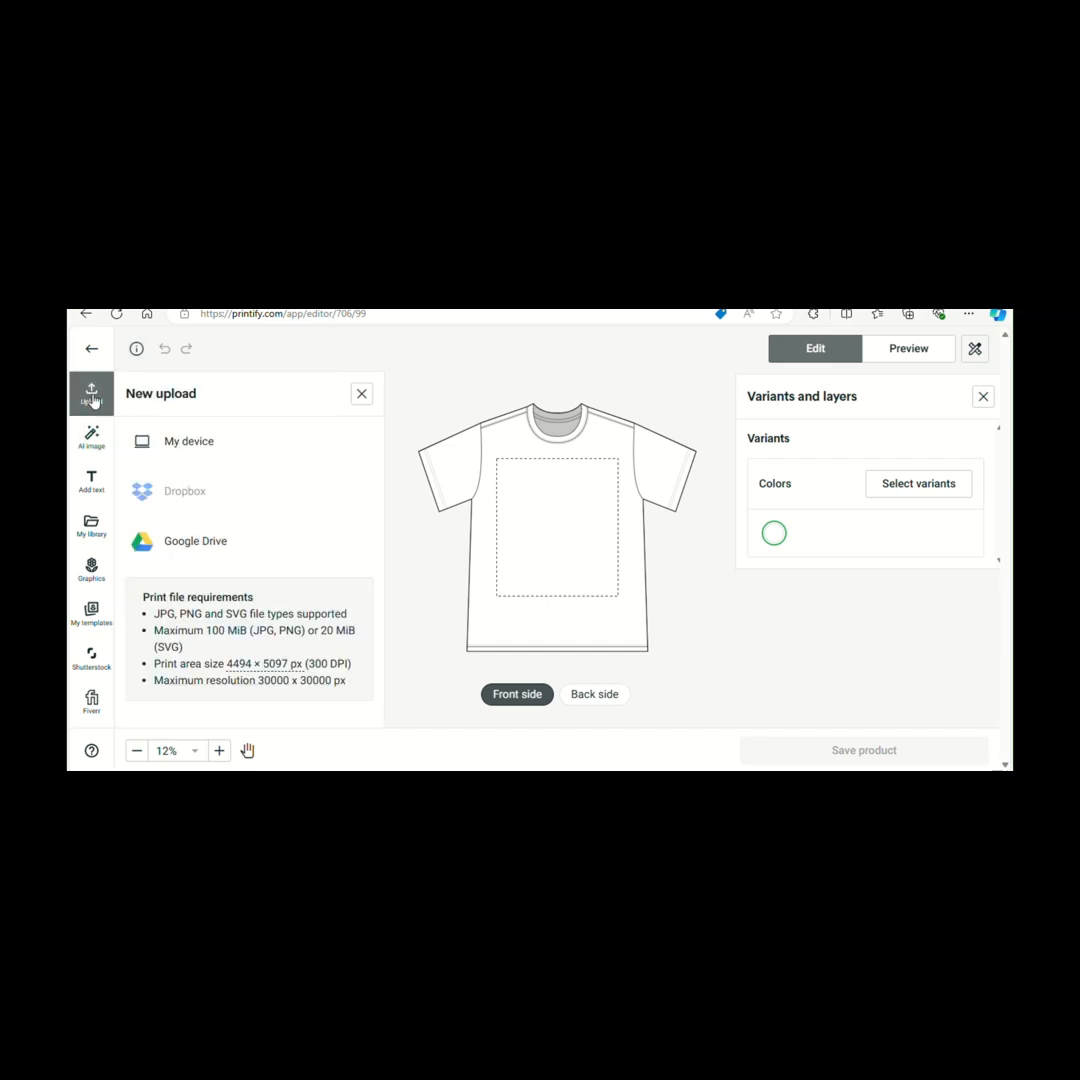
left_click(158, 443)
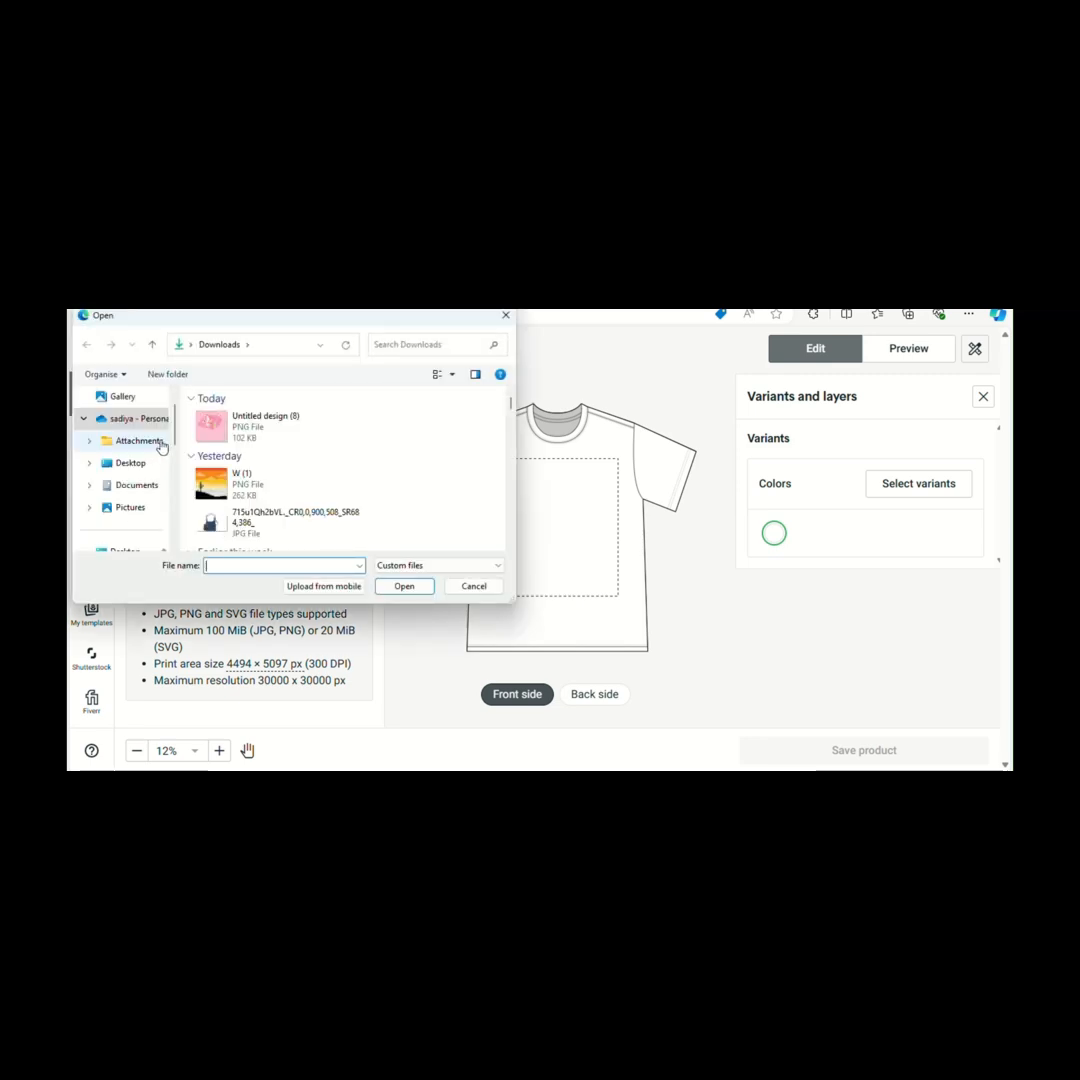
double_click(212, 427)
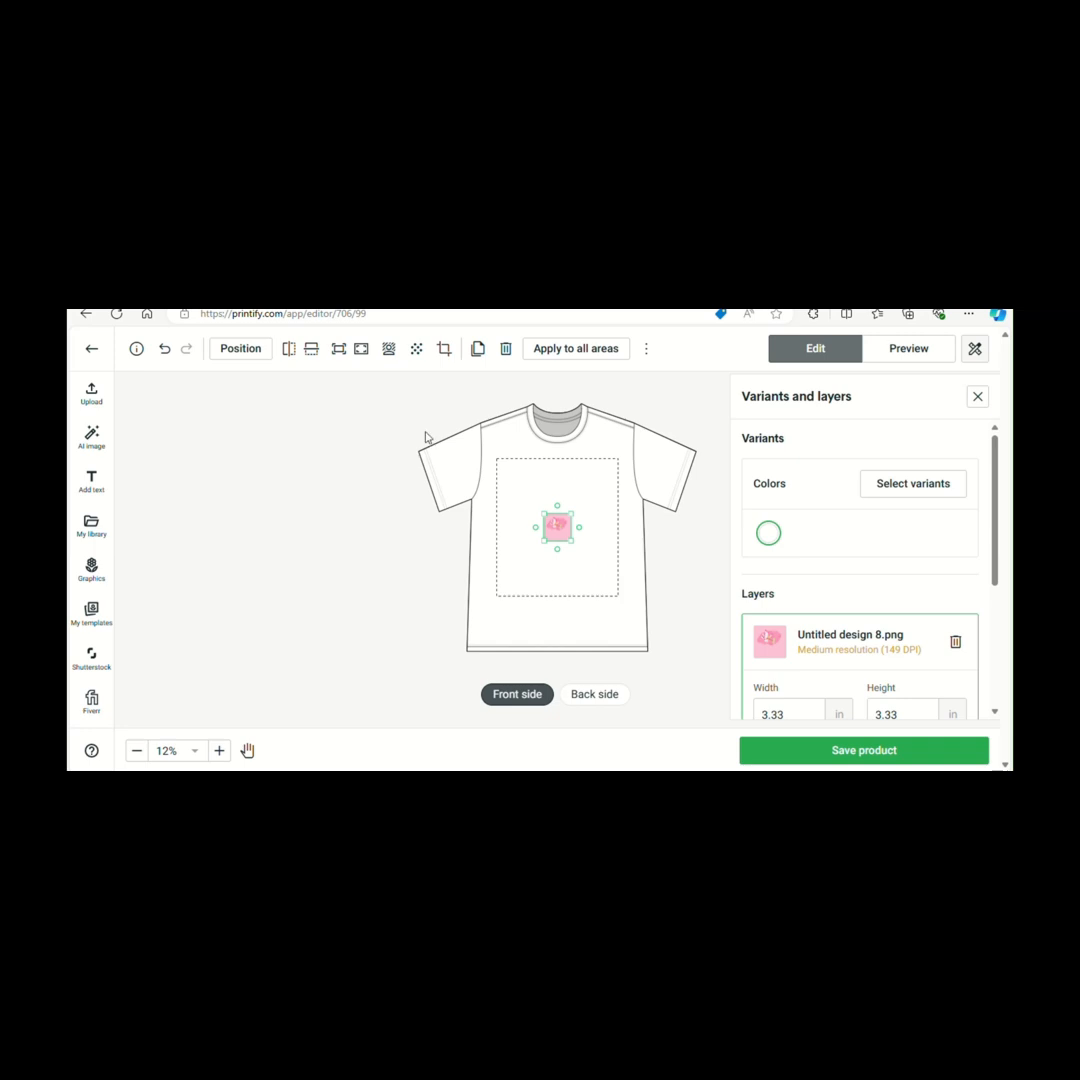
Enlarge the design to about 13 × 13 in and shift it slightly upward within the front print area.
left_click_drag(543, 512, 507, 476)
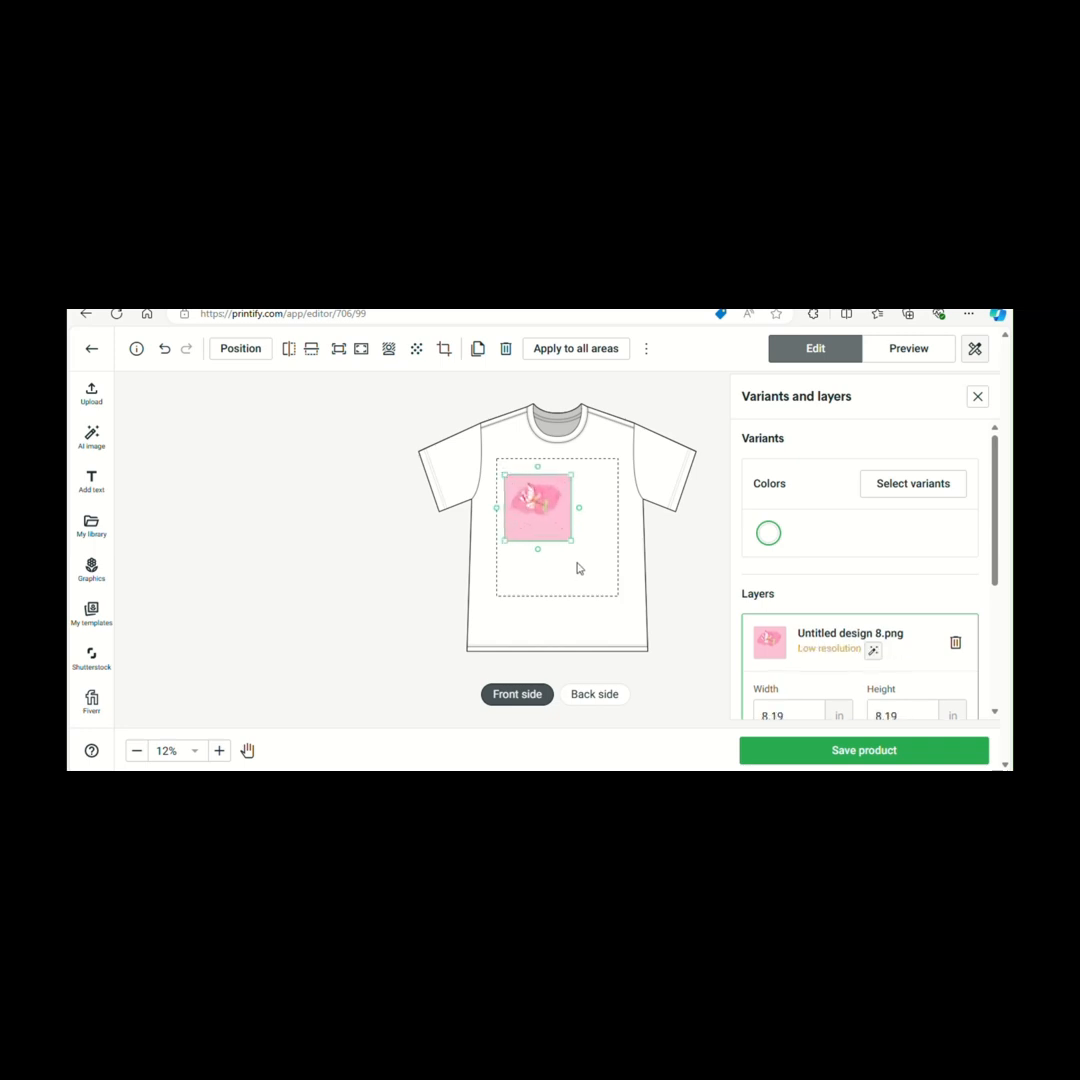
left_click_drag(572, 540, 617, 576)
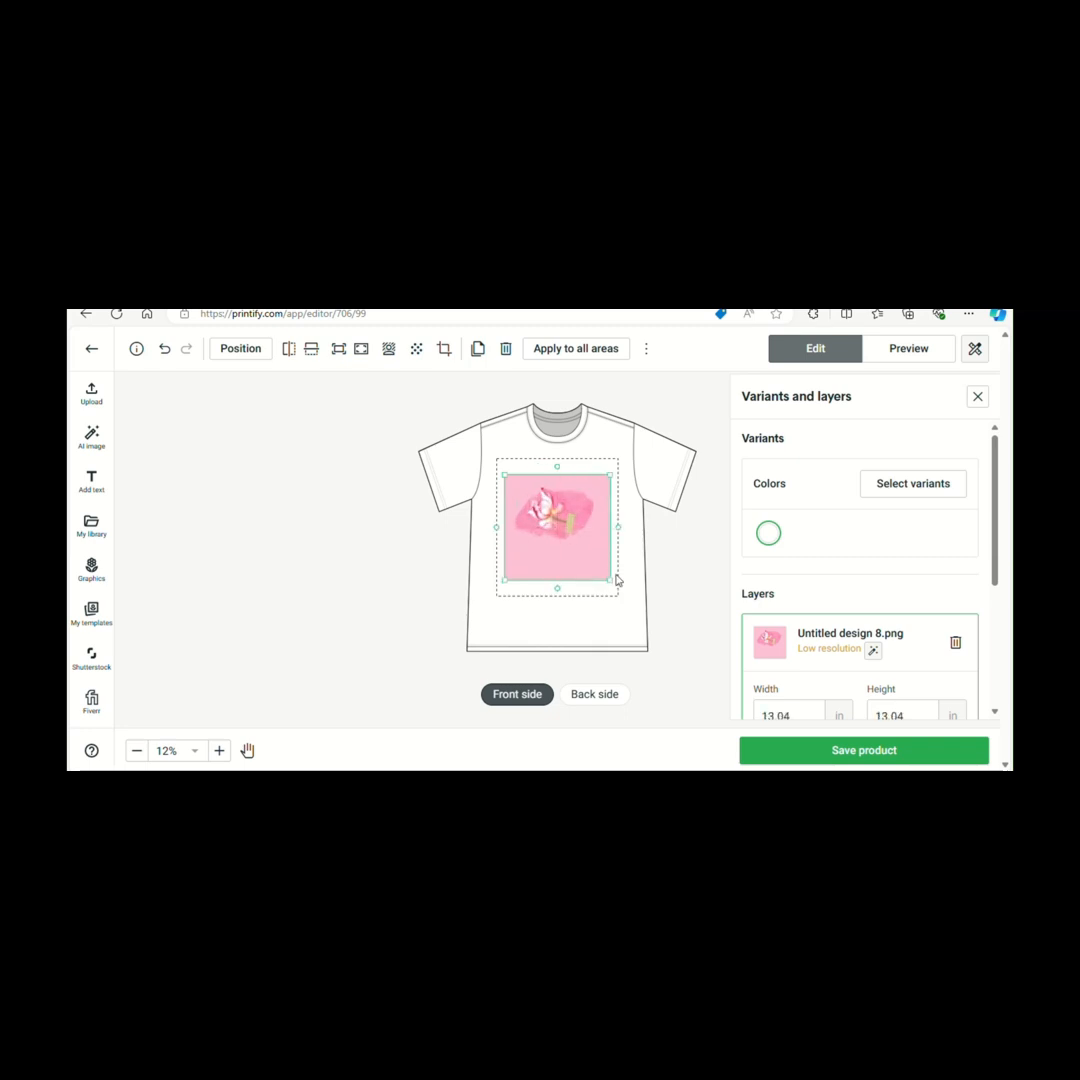
left_click_drag(573, 533, 572, 528)
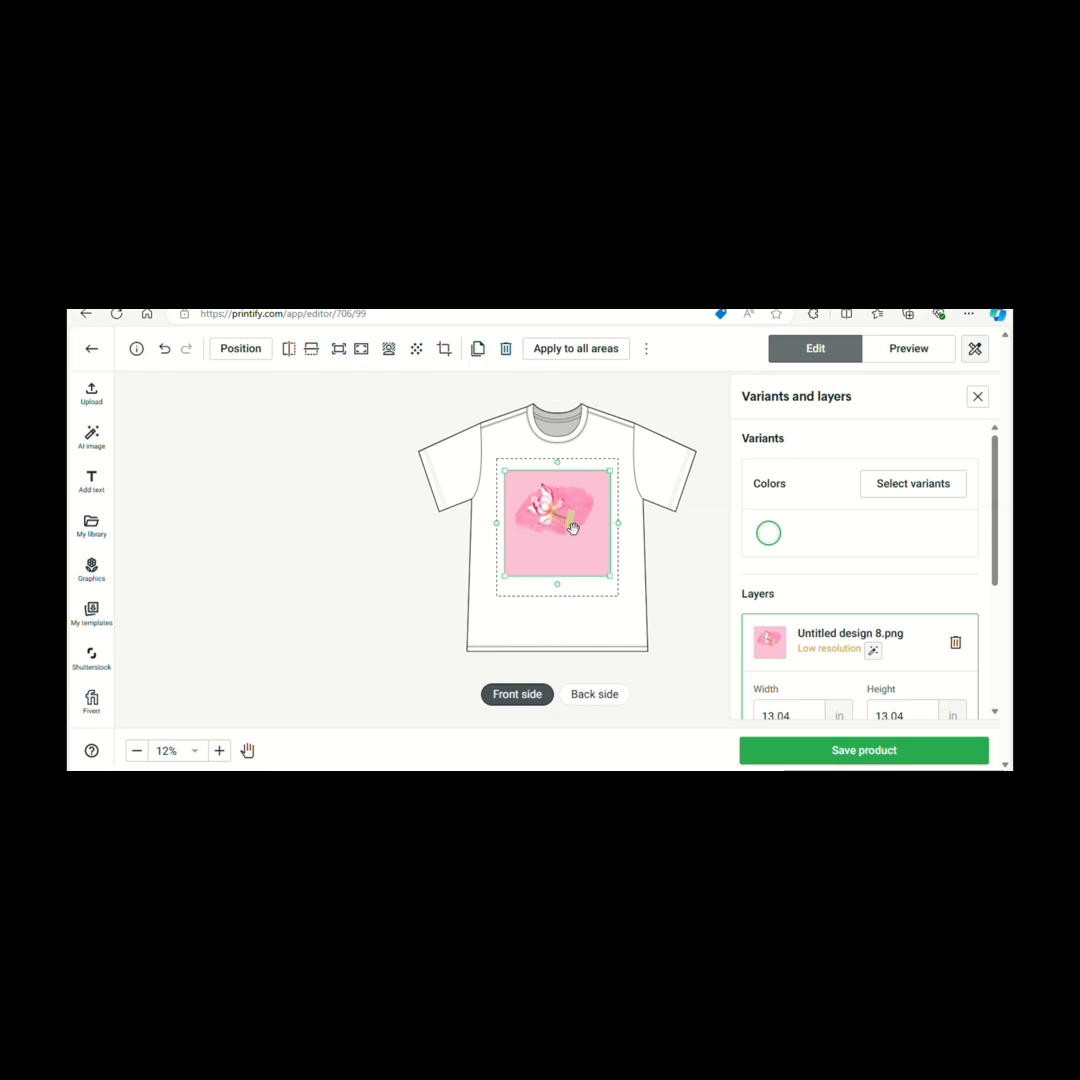
left_click(650, 591)
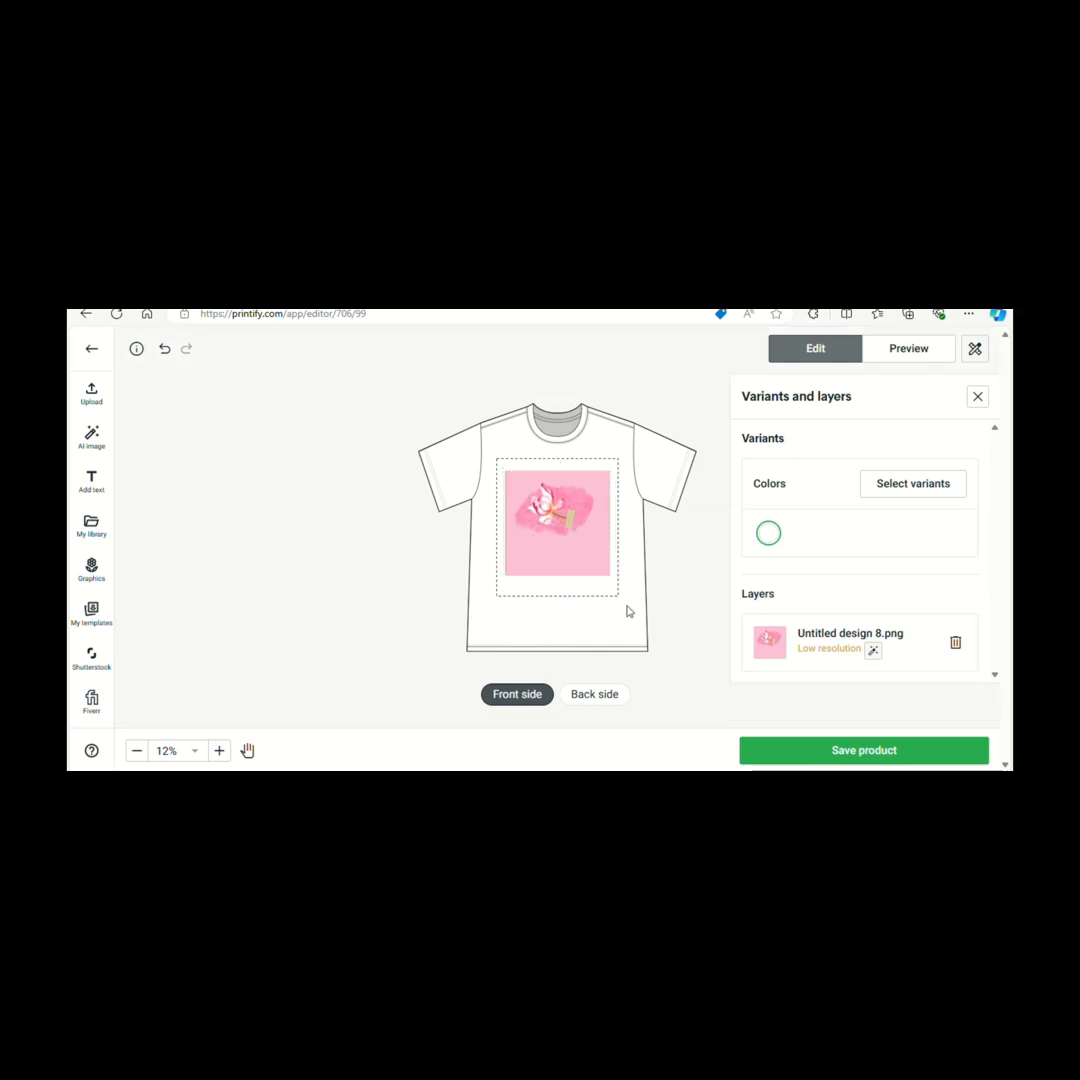
Open the shirt's colour variant selection, try Red on the shirt and deselect it again.
left_click(880, 489)
scroll(815, 600, "down", 5)
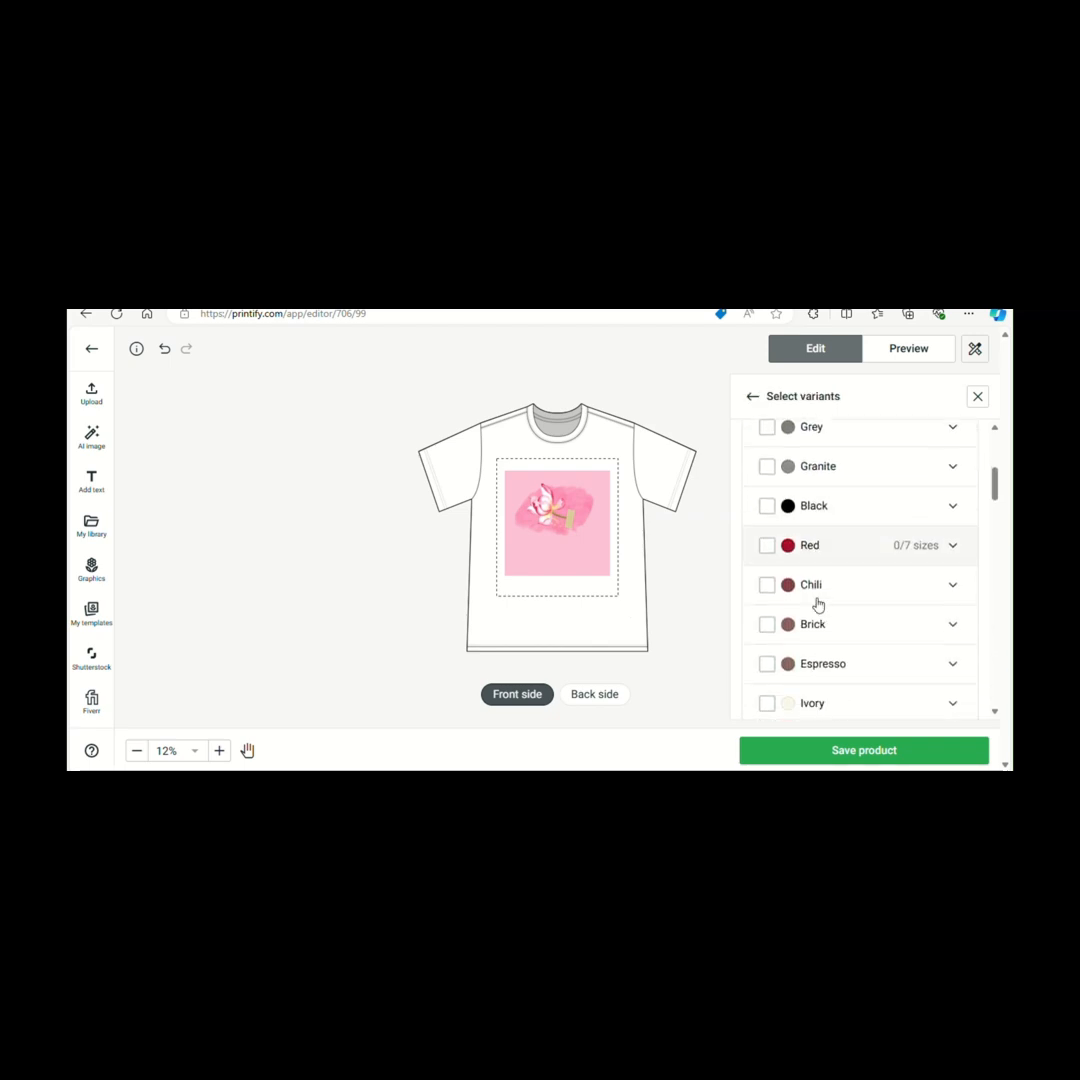
left_click(767, 538)
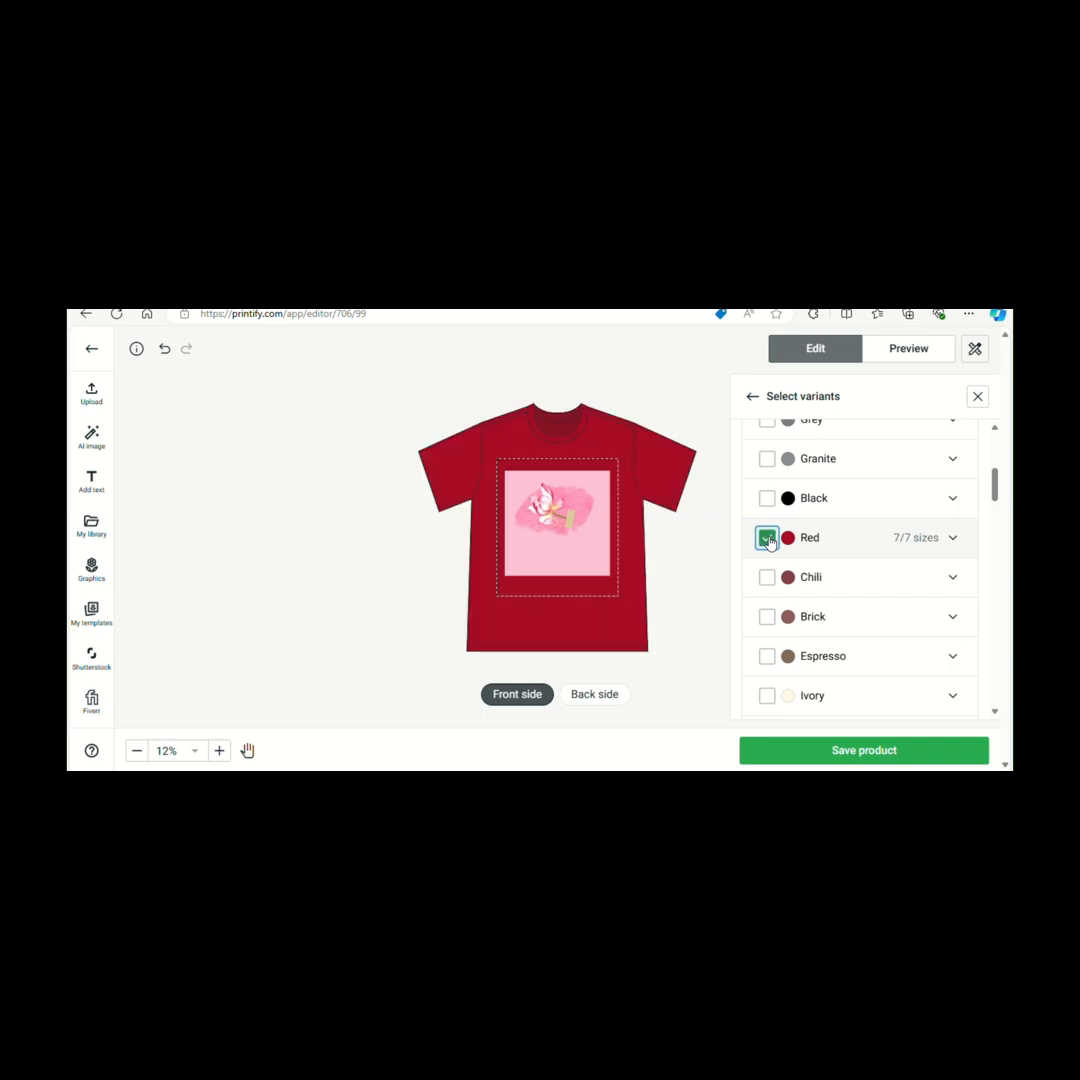
left_click(767, 538)
Add the Blossom, Crunchberry, Peony and Watermelon colours to the shirt's variants.
scroll(803, 615, "down", 10)
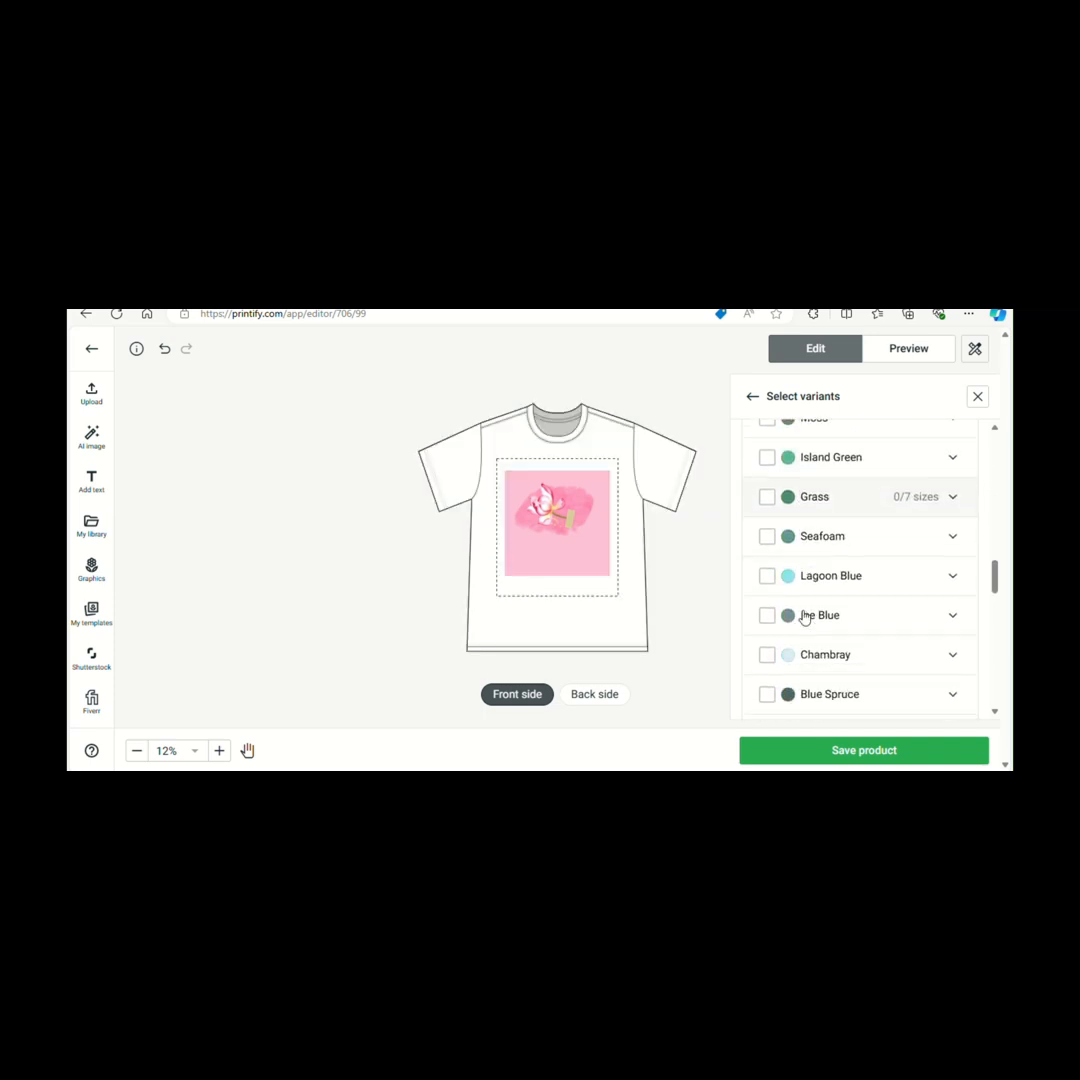
scroll(803, 615, "down", 10)
scroll(803, 615, "up", 2)
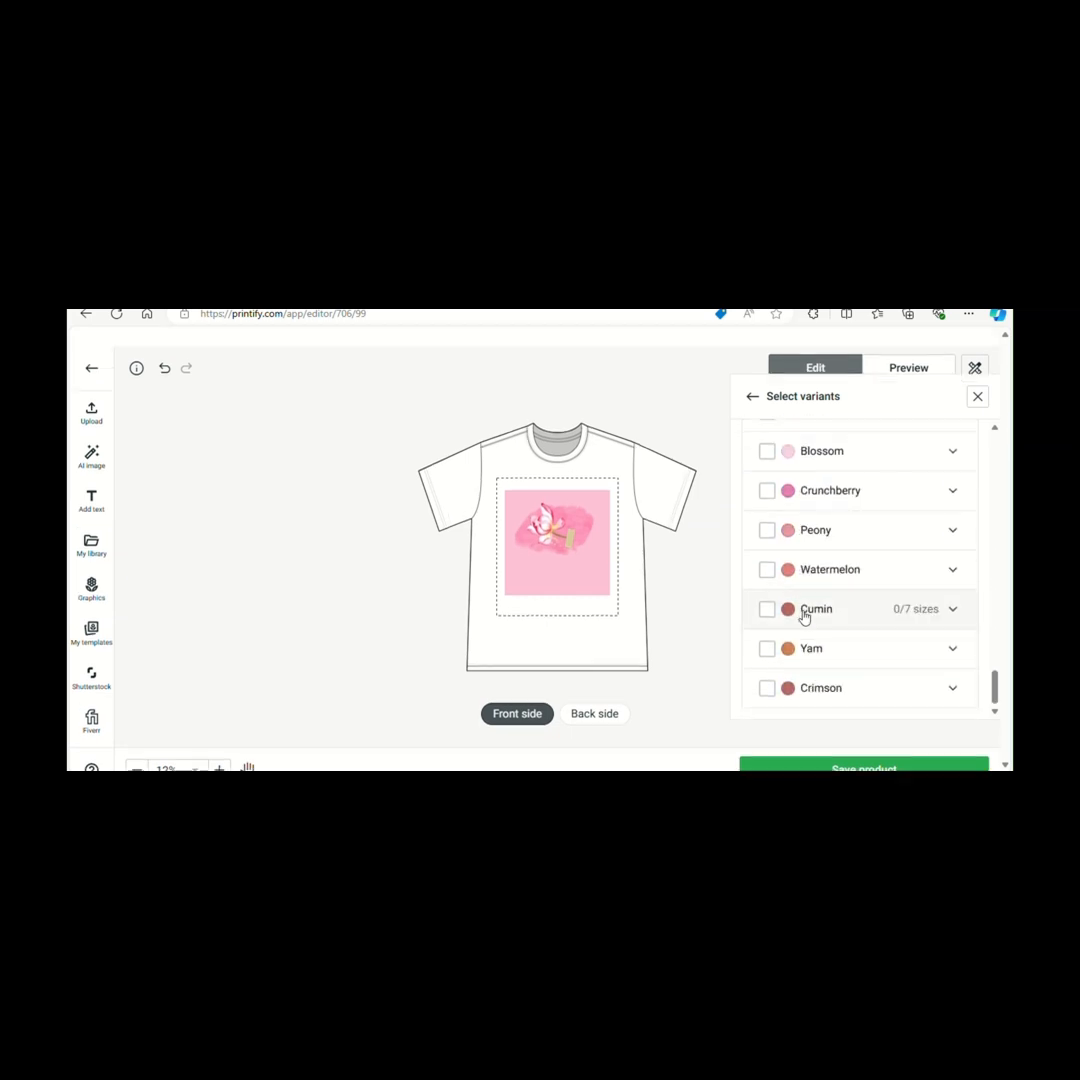
scroll(805, 617, "up", 1)
left_click(766, 613)
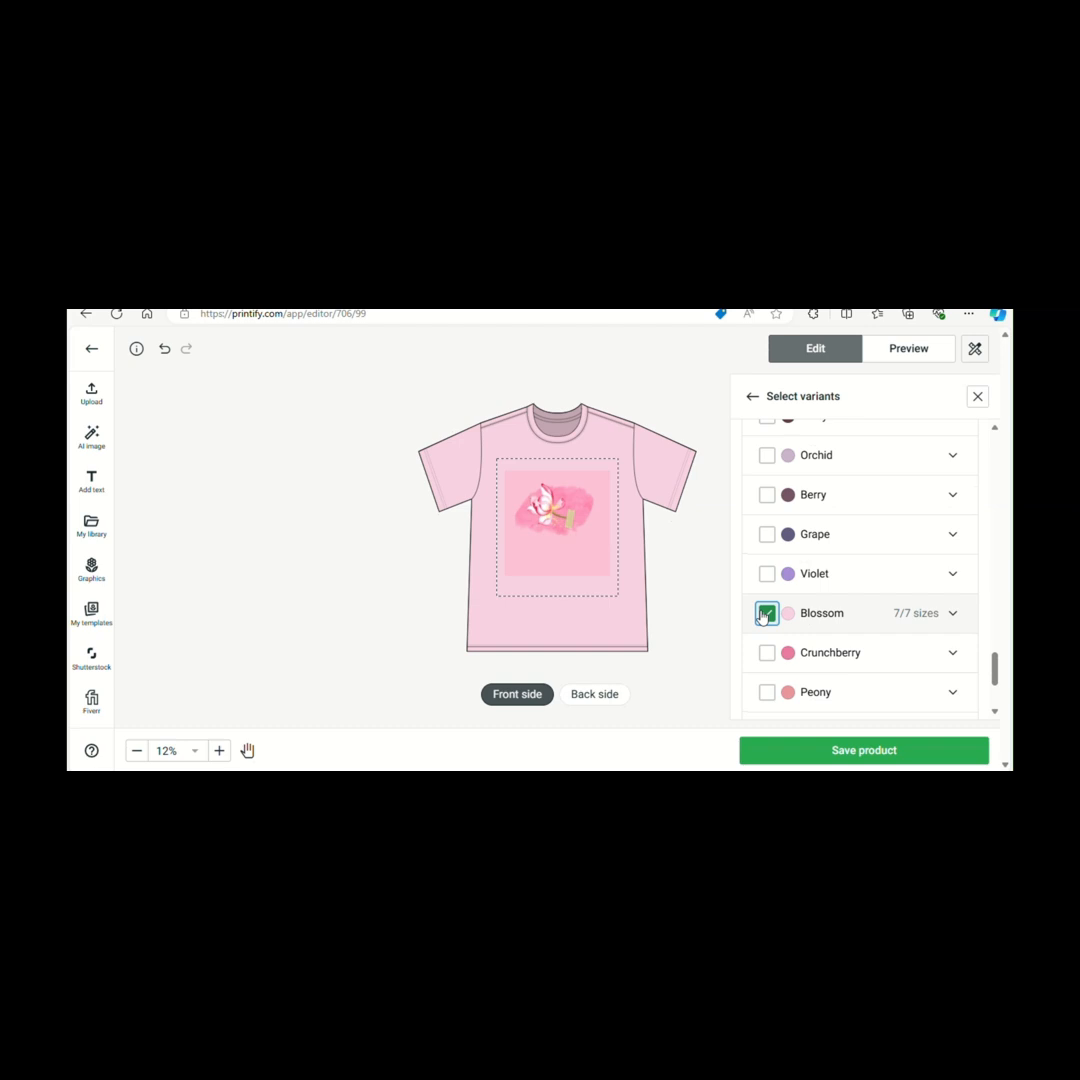
left_click(766, 653)
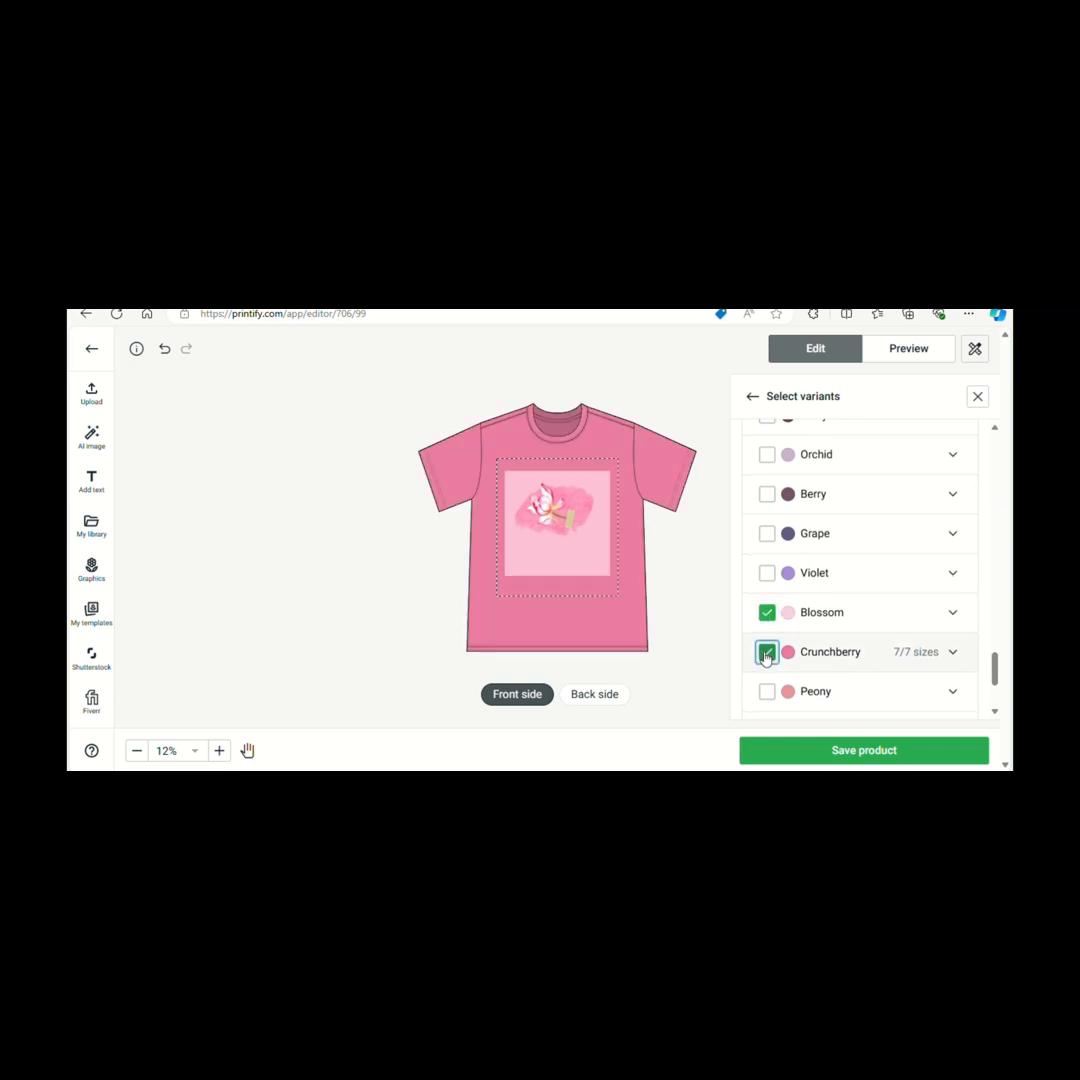
scroll(766, 656, "down", 1)
left_click(766, 658)
scroll(766, 658, "down", 2)
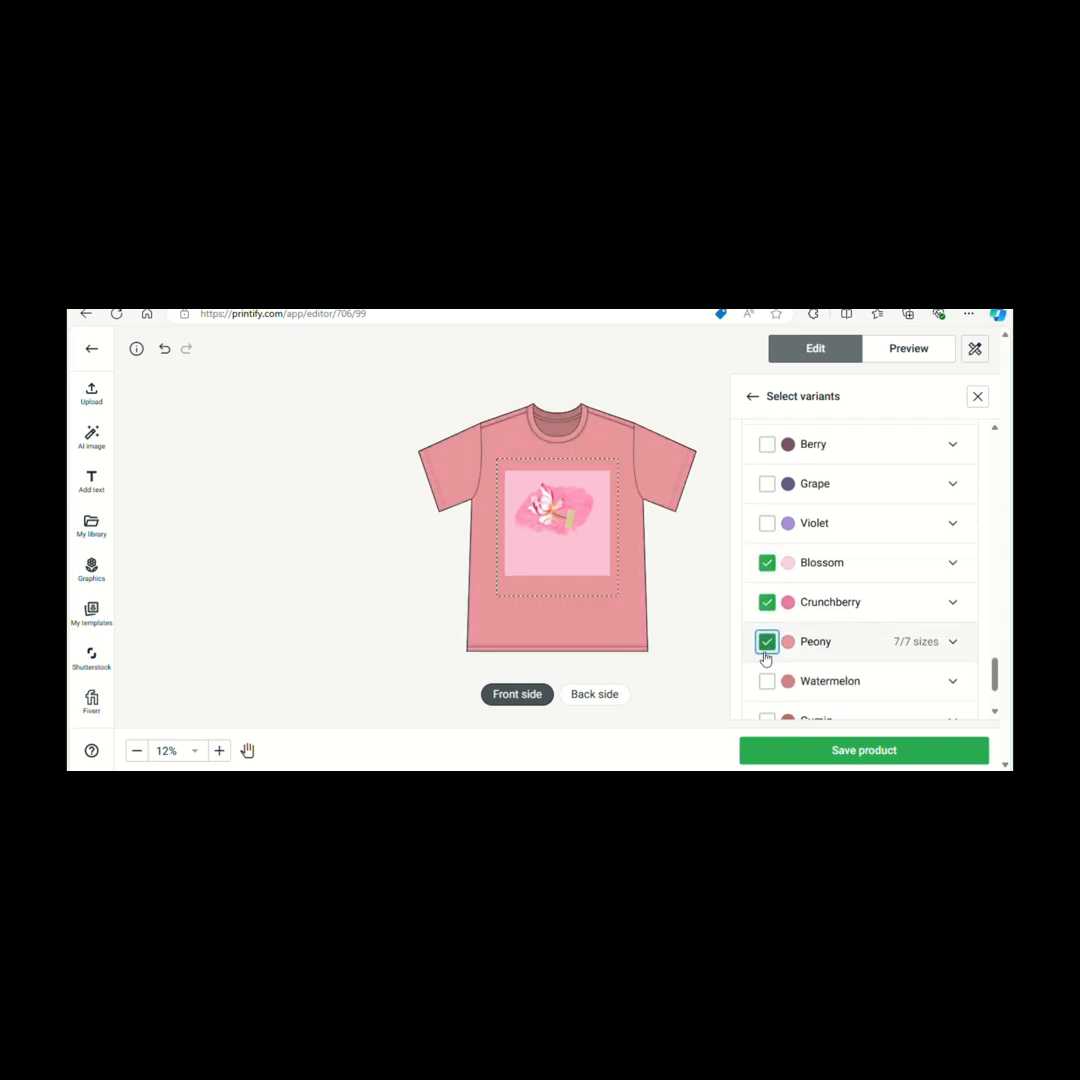
left_click(767, 626)
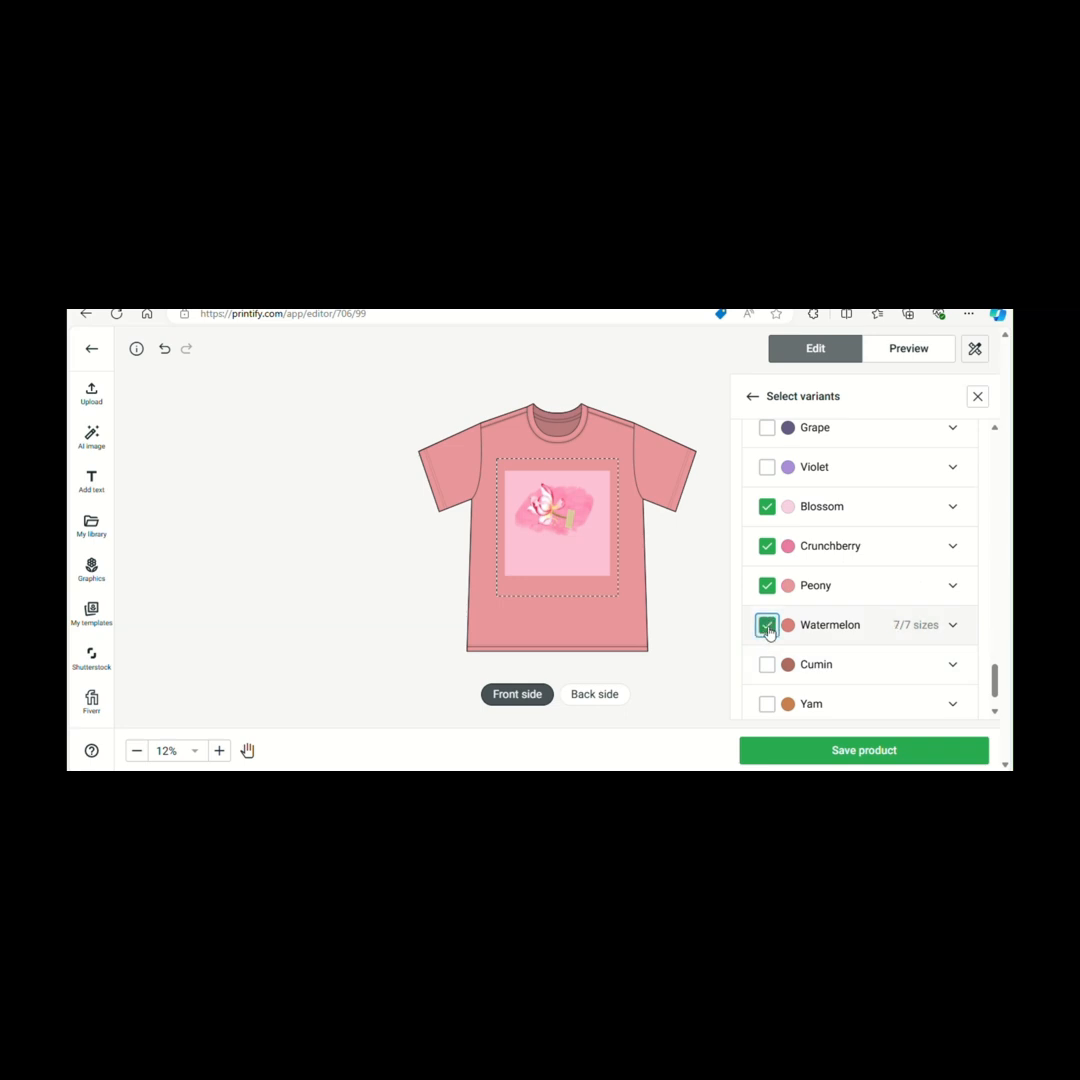
scroll(769, 636, "down", 1)
scroll(768, 636, "down", 1)
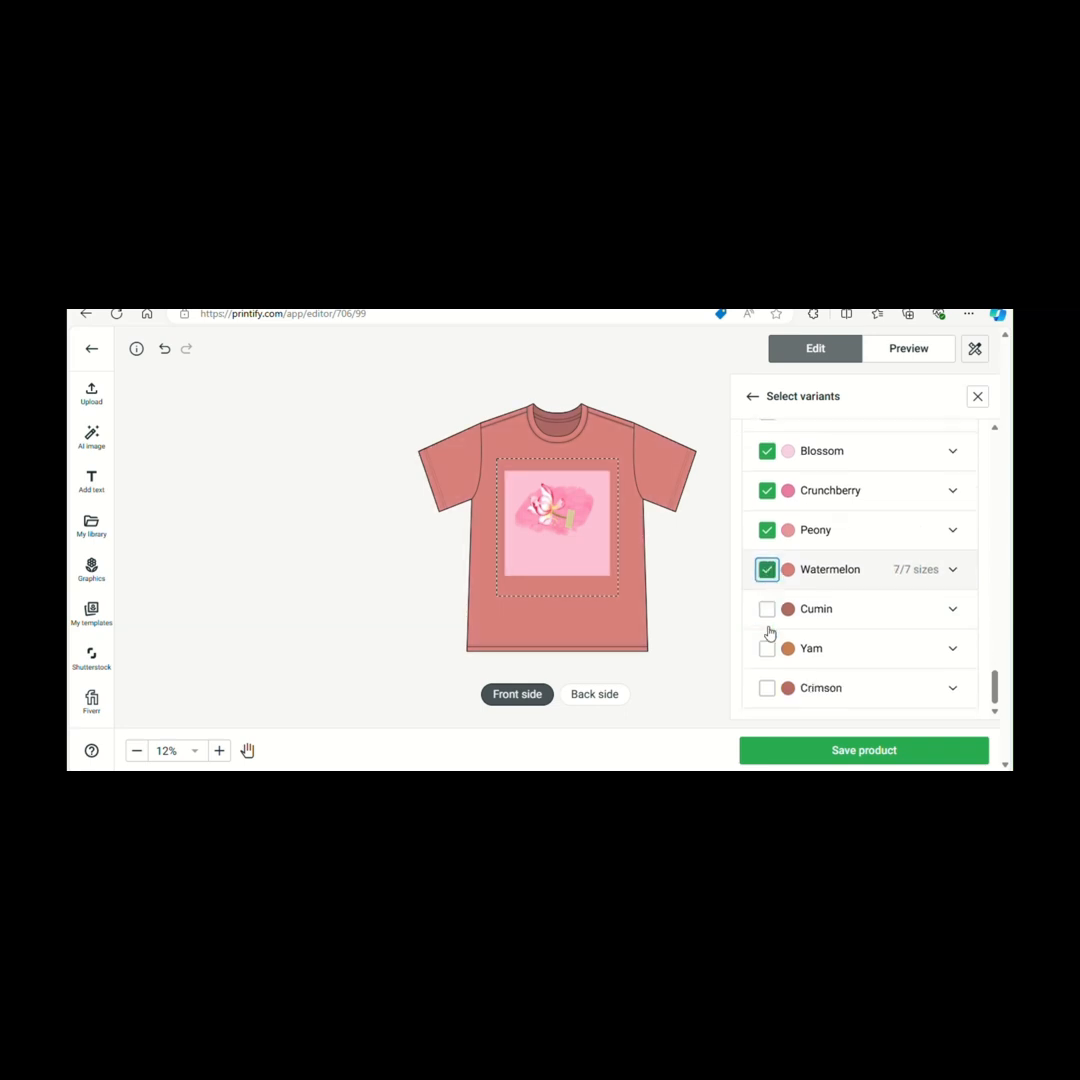
Try Cumin on the shirt, deselect it again and add the Crimson colour to the variants.
left_click(765, 612)
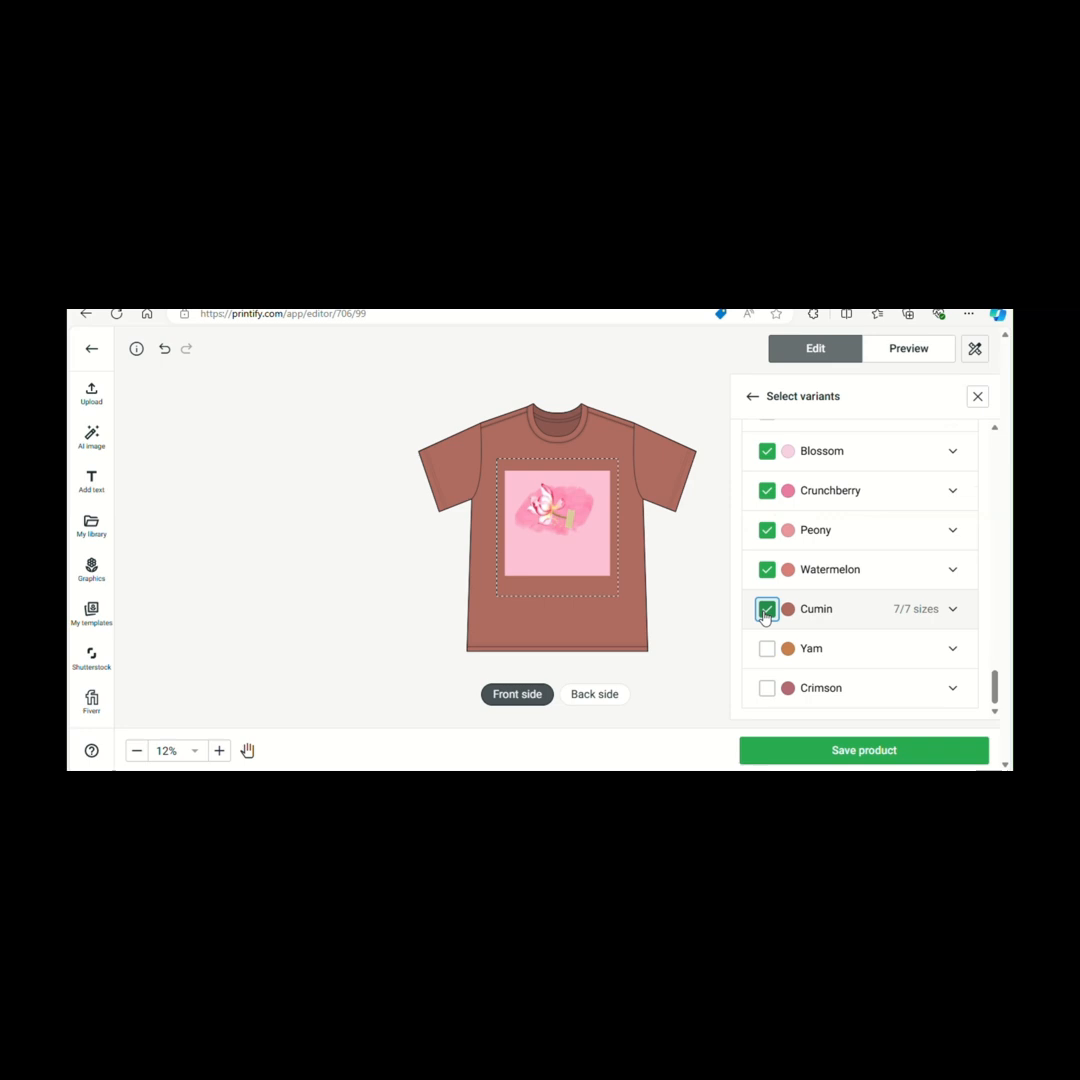
left_click(767, 611)
left_click(767, 689)
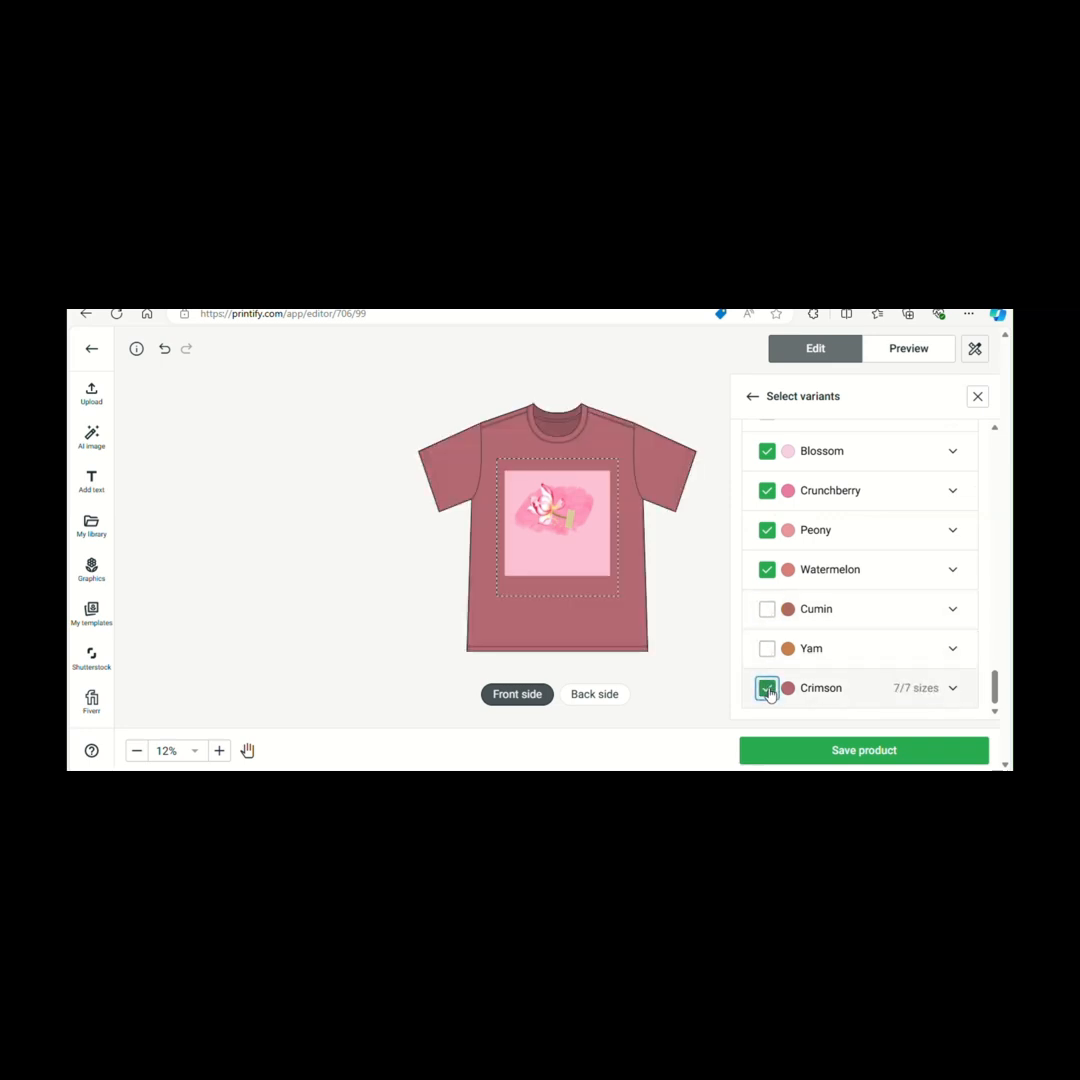
Add the Graphite colour to the shirt's variants and save the product.
scroll(776, 632, "down", 1)
scroll(776, 632, "up", 10)
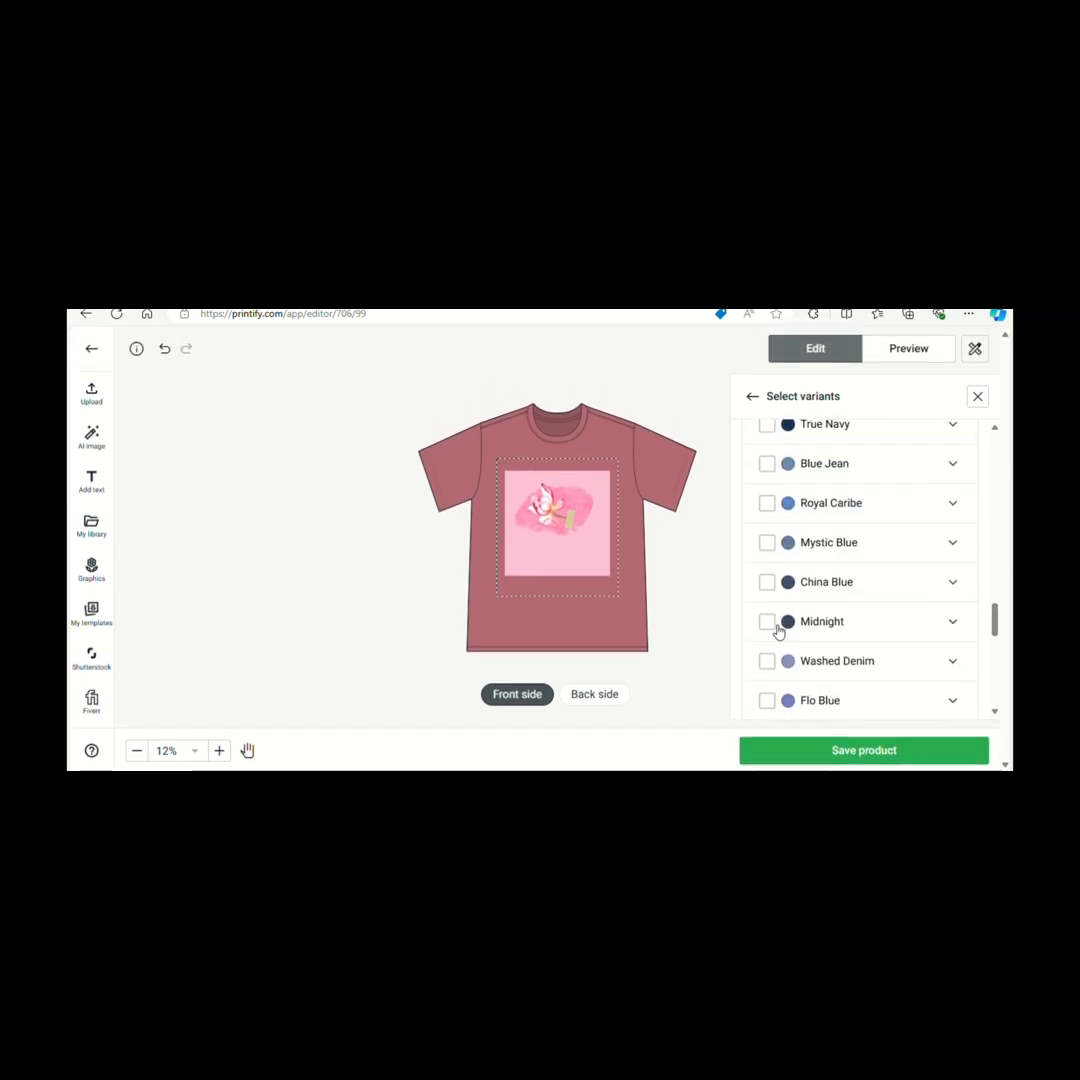
scroll(778, 631, "up", 5)
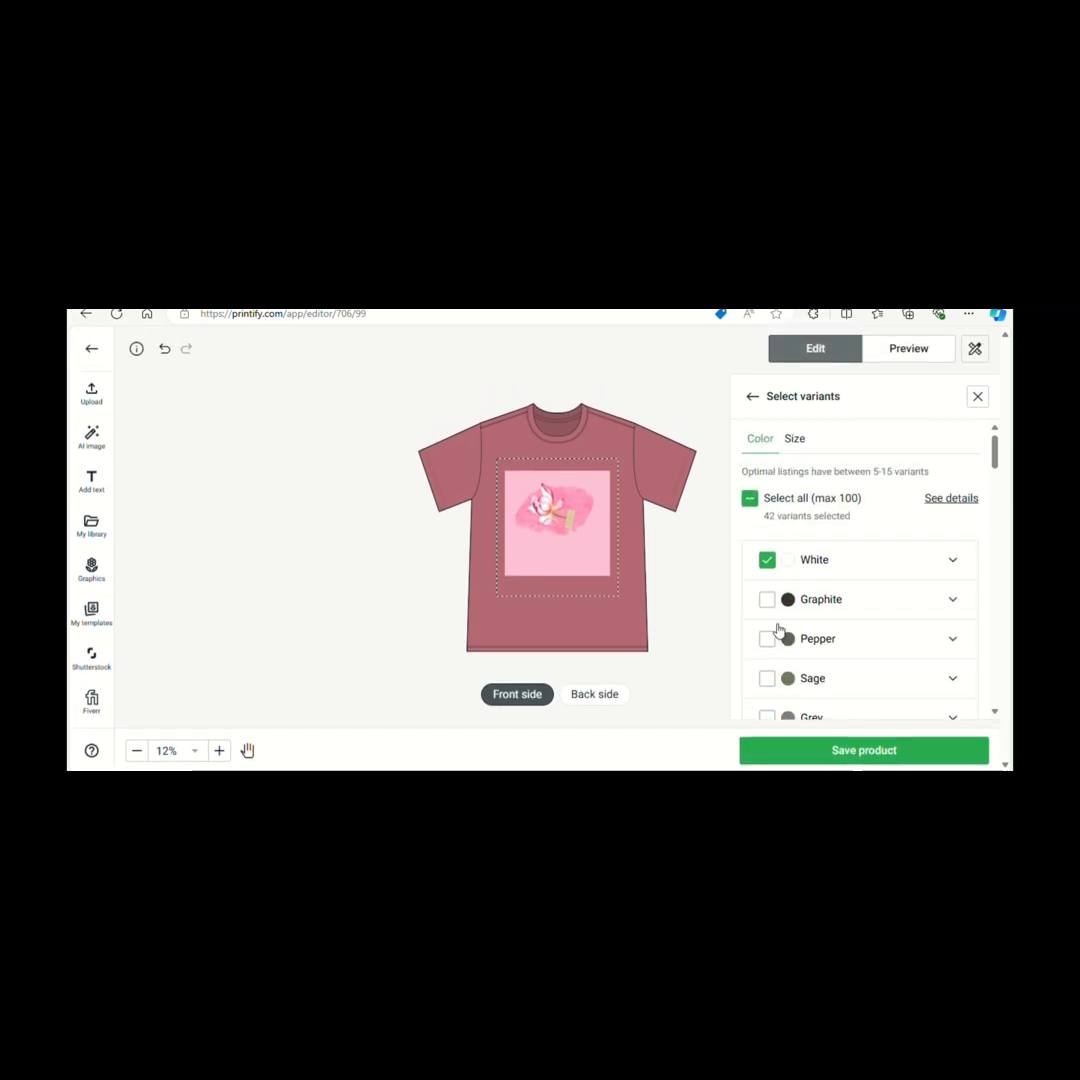
left_click(766, 601)
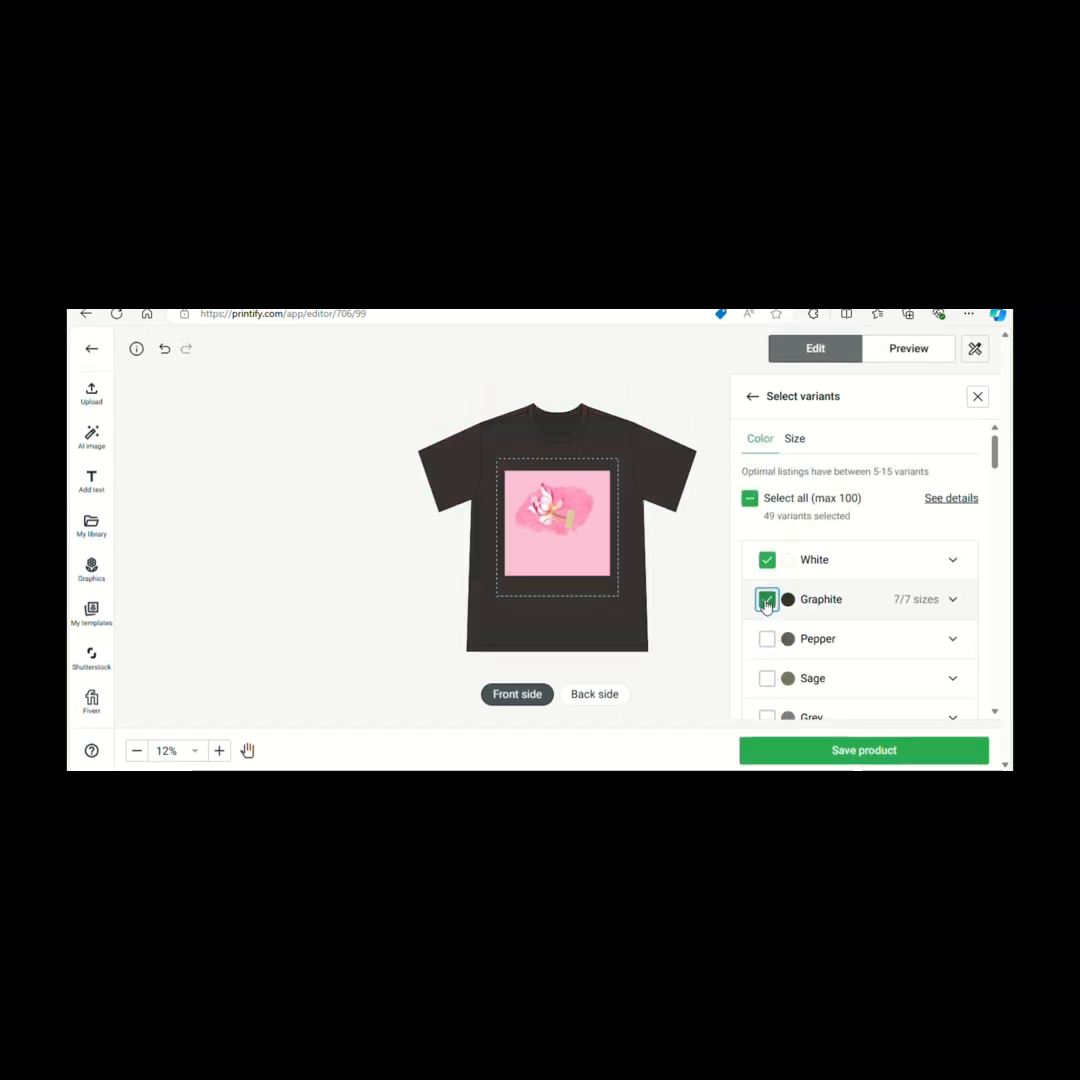
left_click(790, 750)
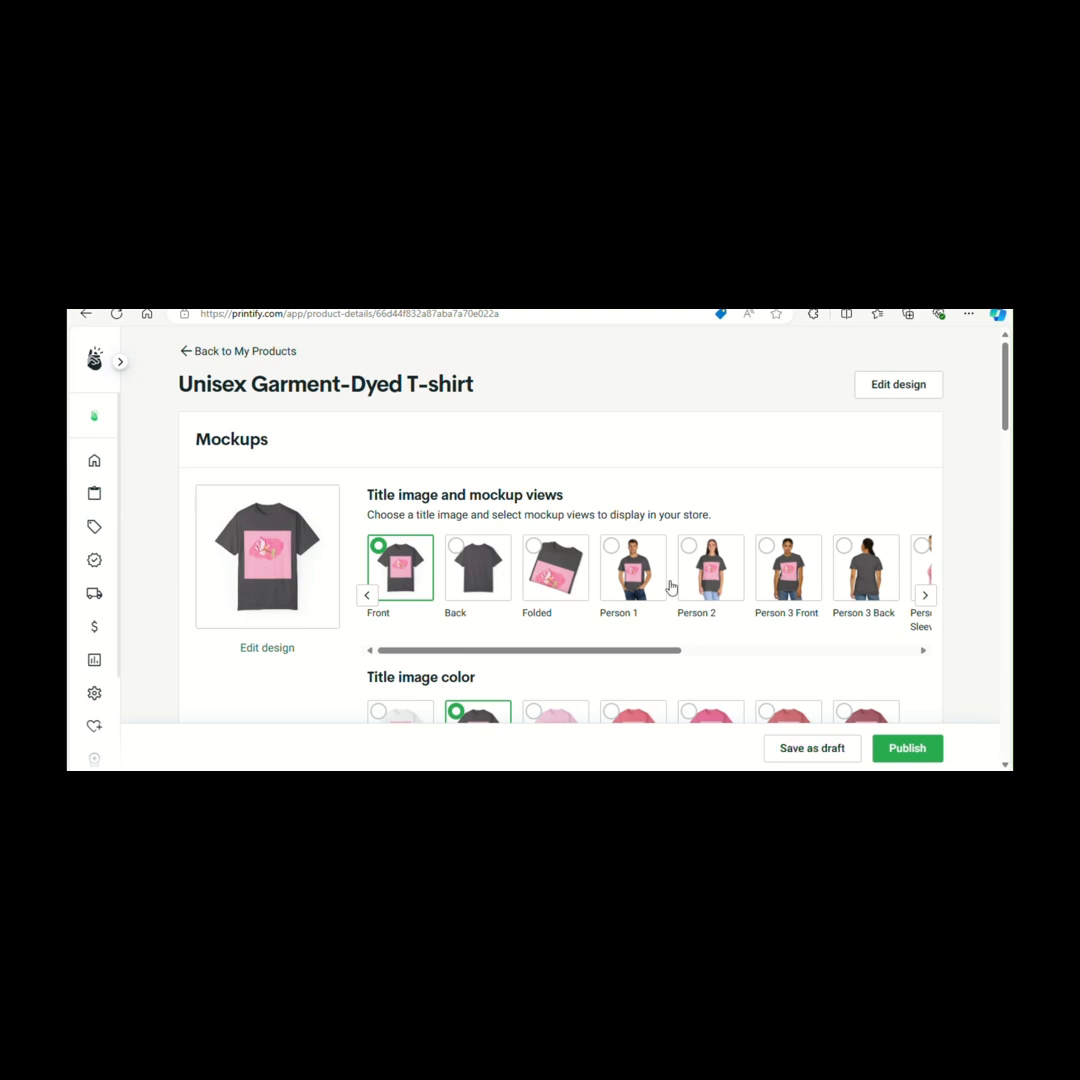
Set the title image colour to Crunchberry and inspect the enlarged front mockup of the shirt.
scroll(585, 585, "down", 2)
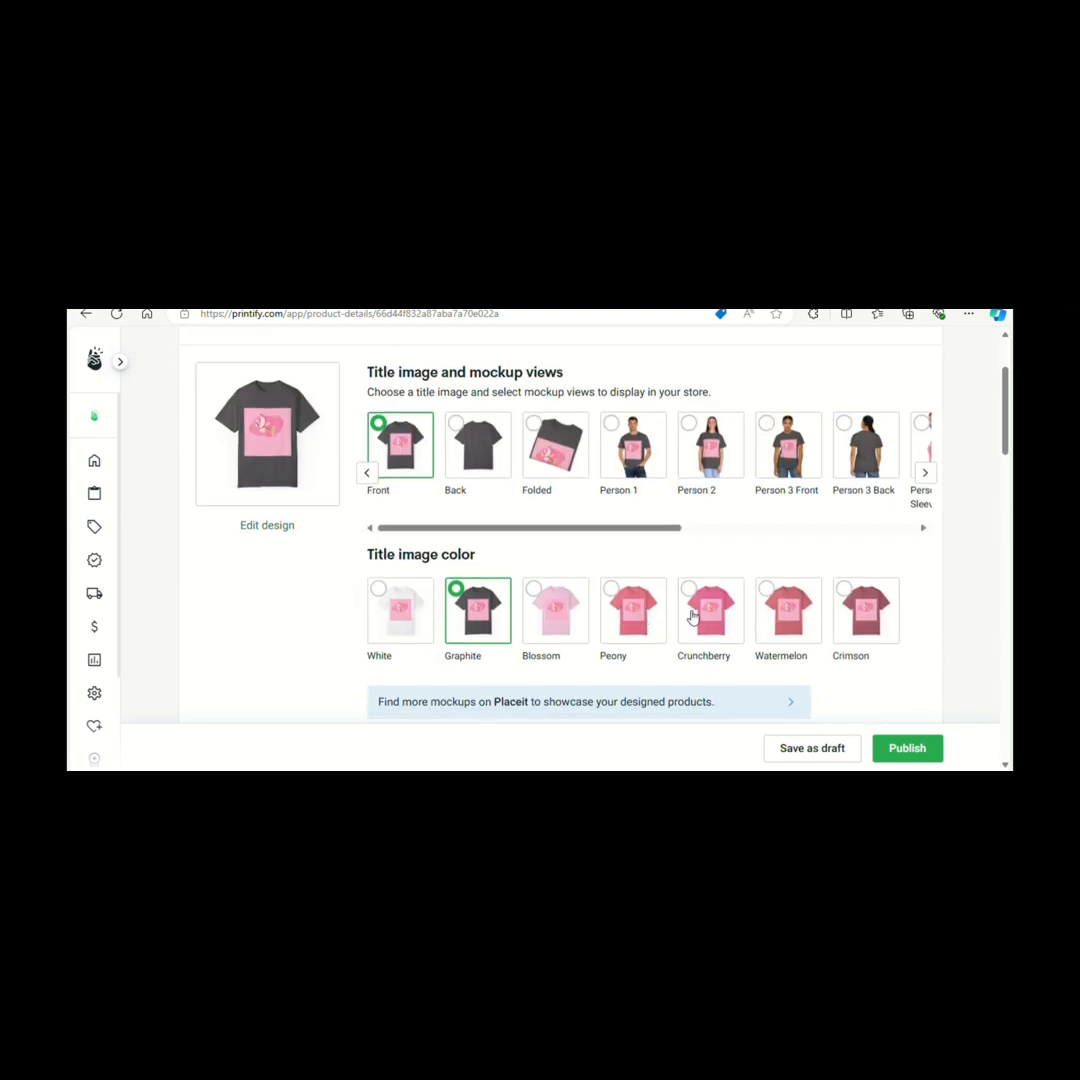
left_click(702, 617)
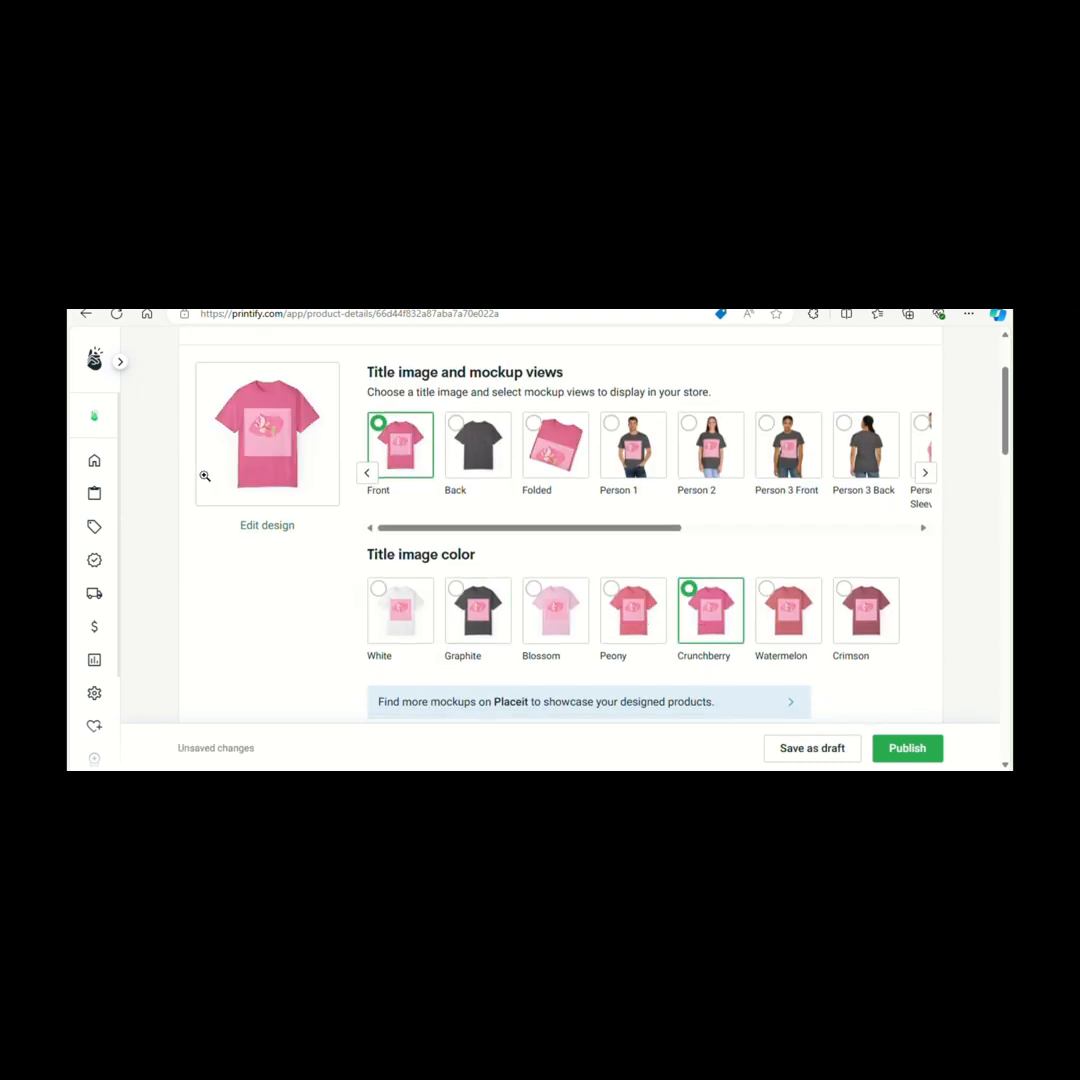
left_click(262, 438)
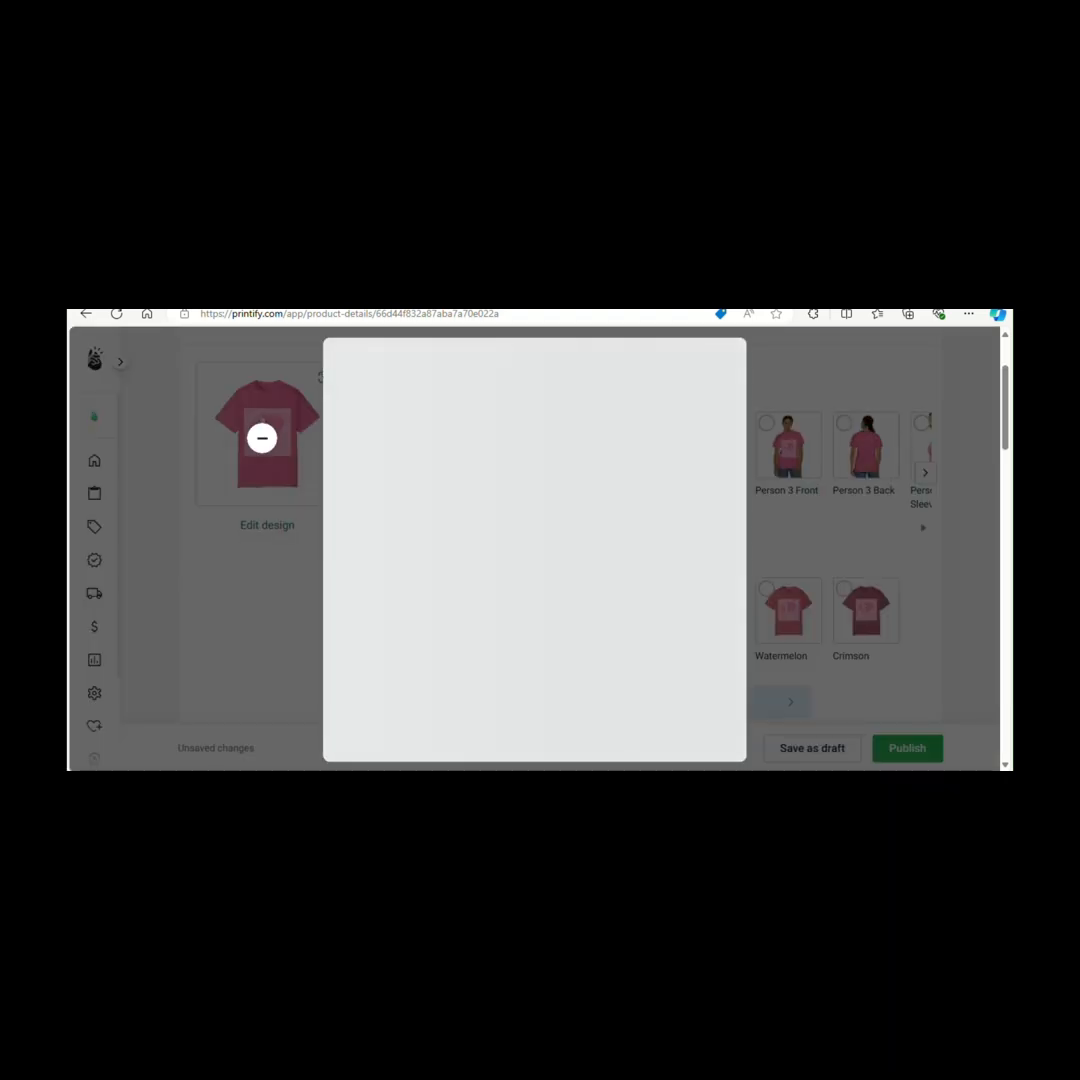
left_click(504, 547)
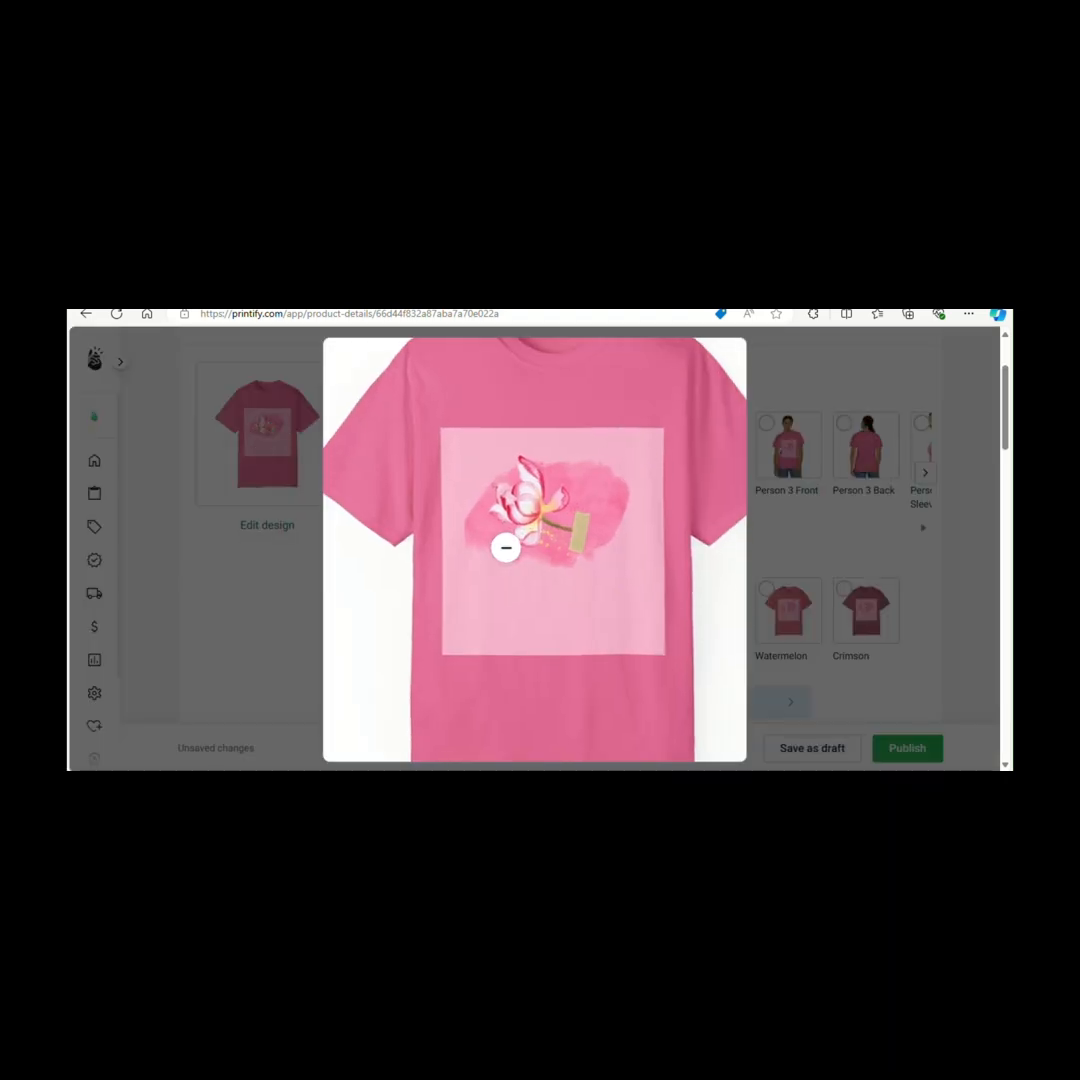
left_click(406, 557)
left_click(564, 593)
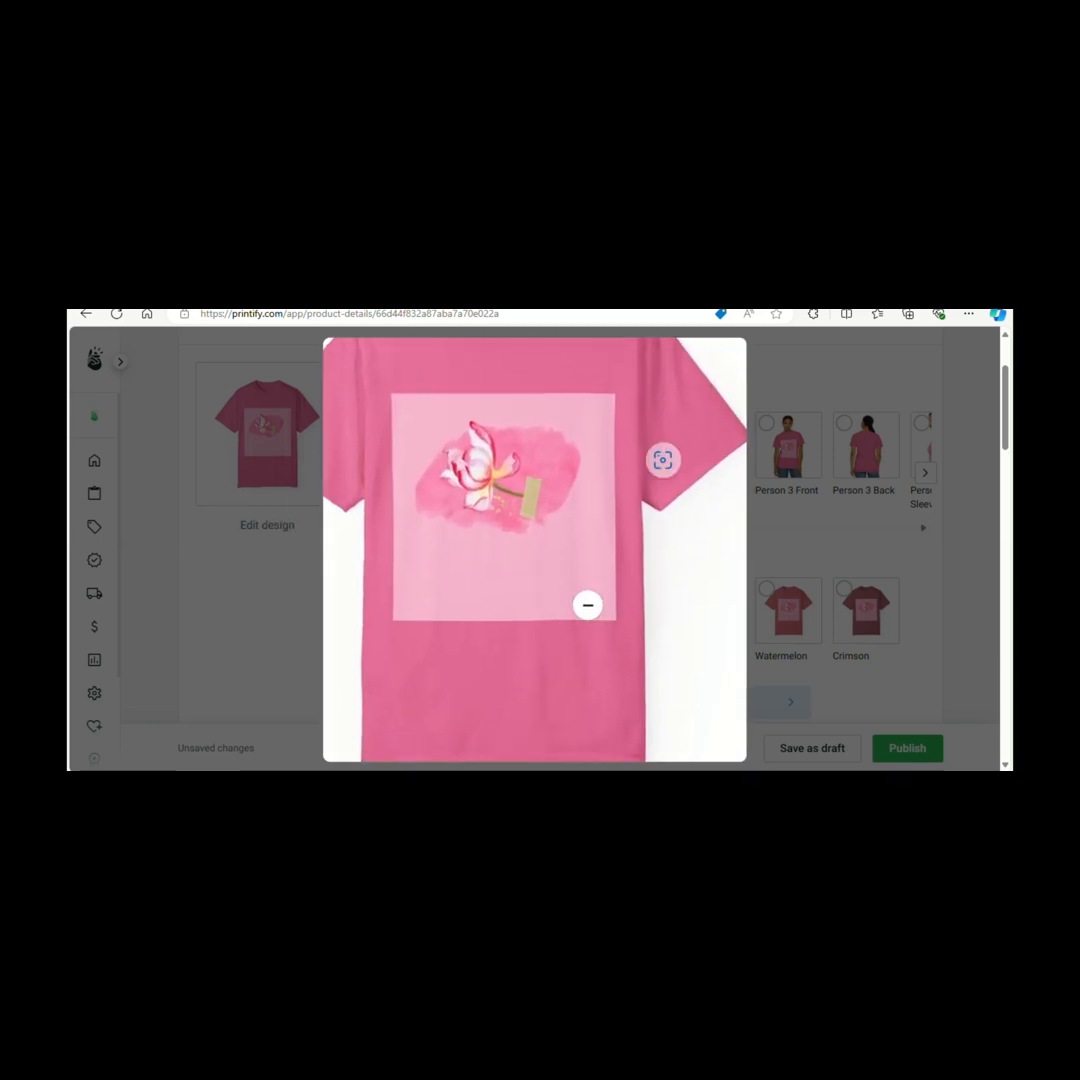
left_click(588, 605)
left_click(822, 636)
Review the listing's title and description and add the size table to the product description.
scroll(576, 569, "down", 2)
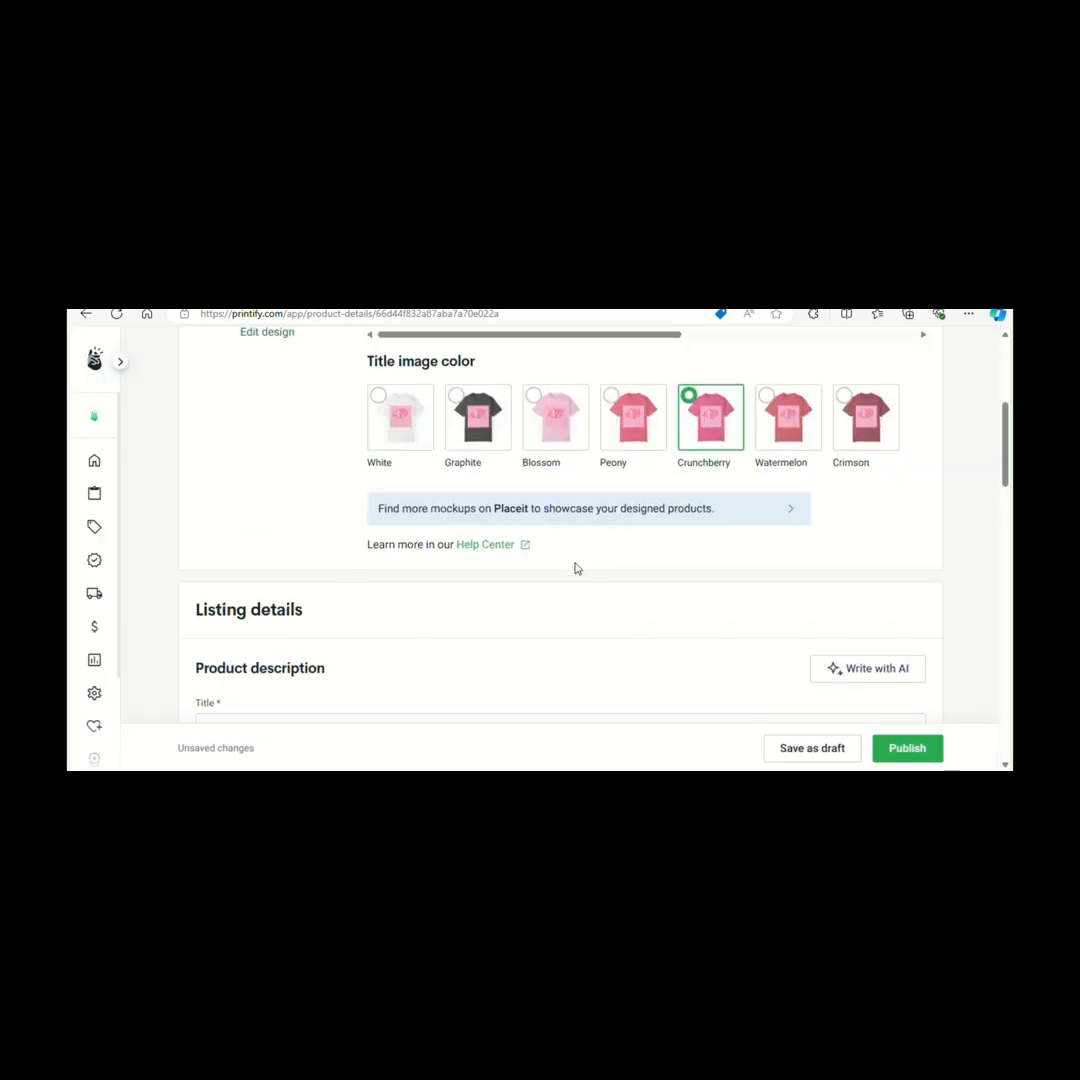
scroll(575, 568, "down", 3)
left_click(439, 518)
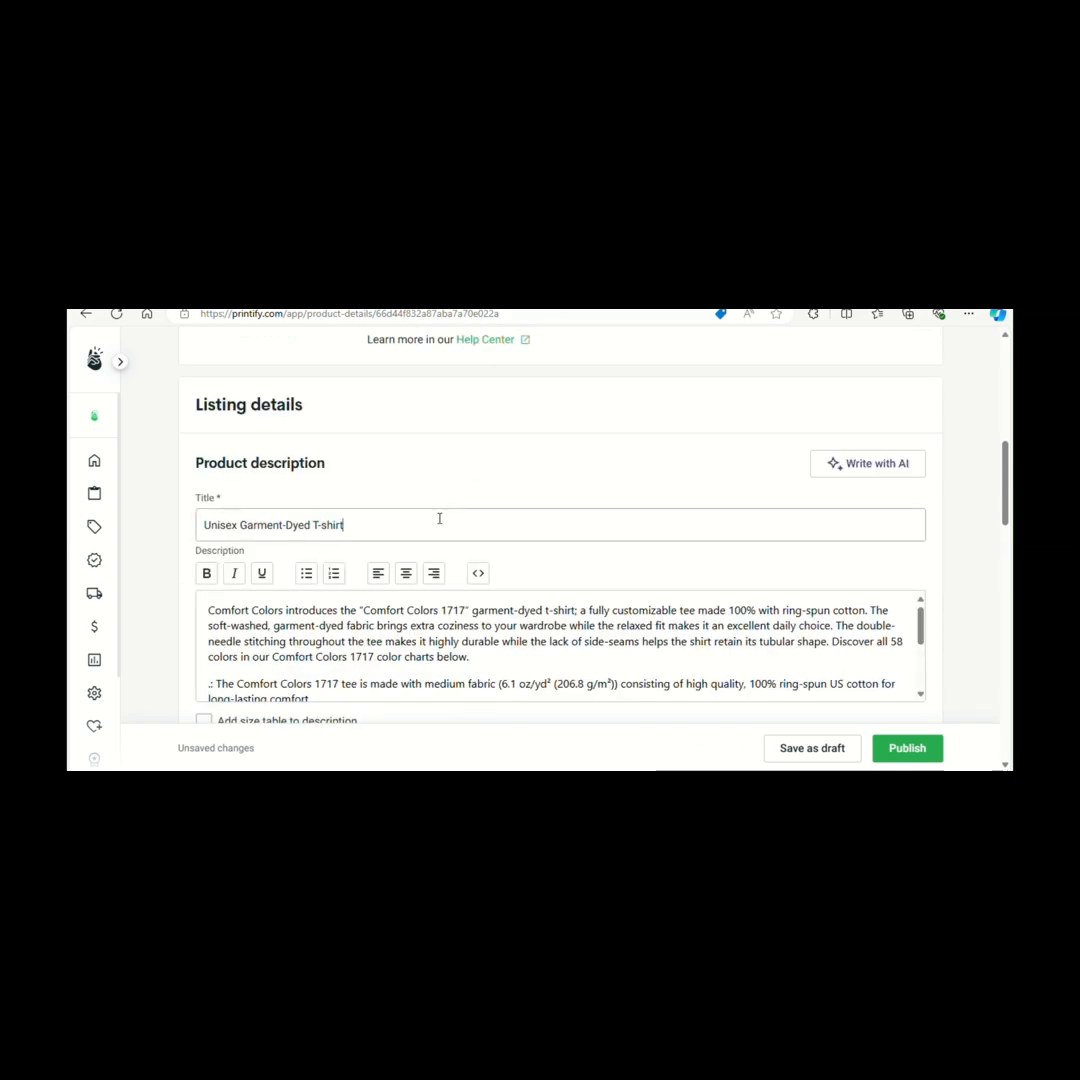
left_click_drag(439, 518, 172, 502)
left_click(175, 502)
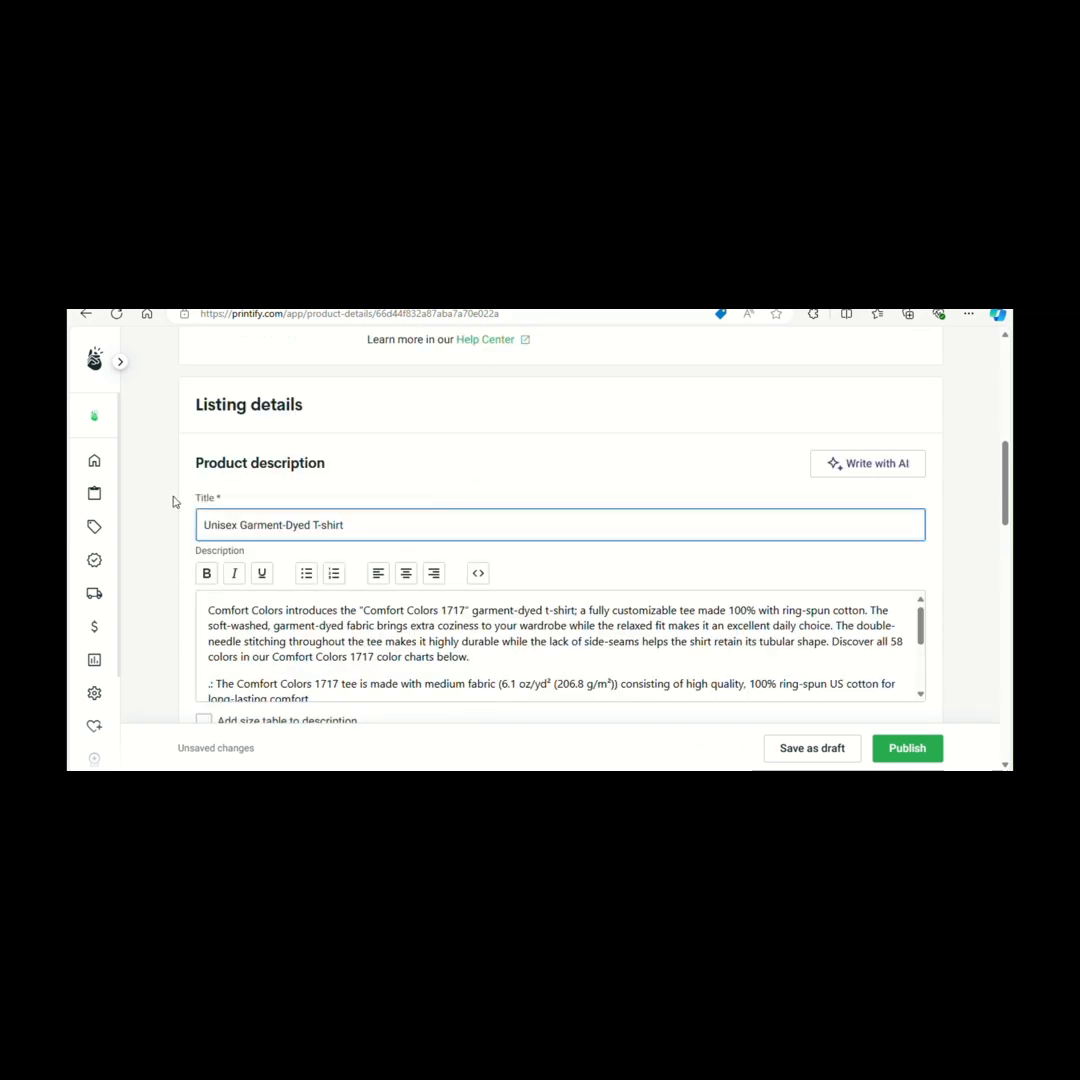
scroll(290, 668, "down", 5)
scroll(294, 665, "up", 5)
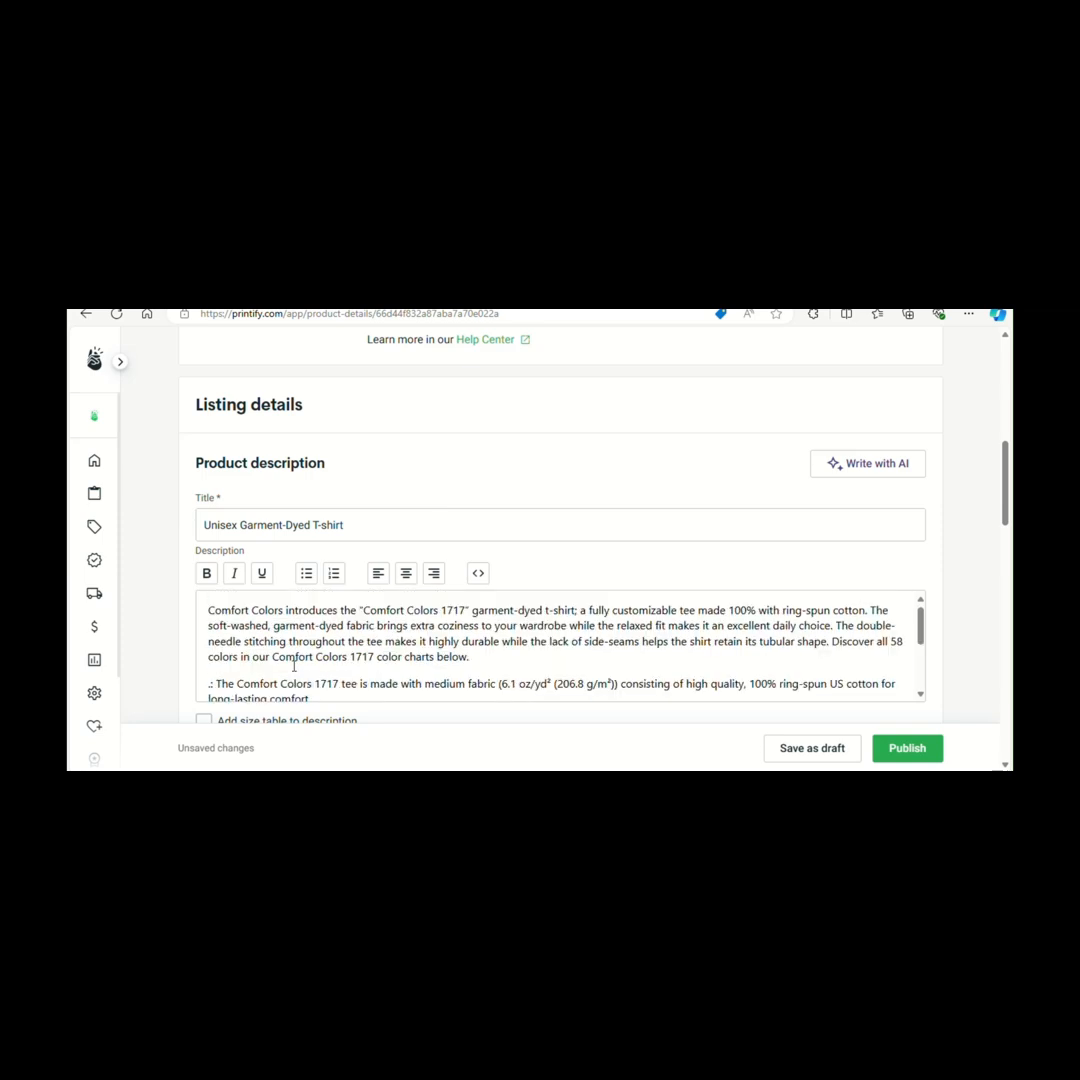
scroll(294, 665, "down", 6)
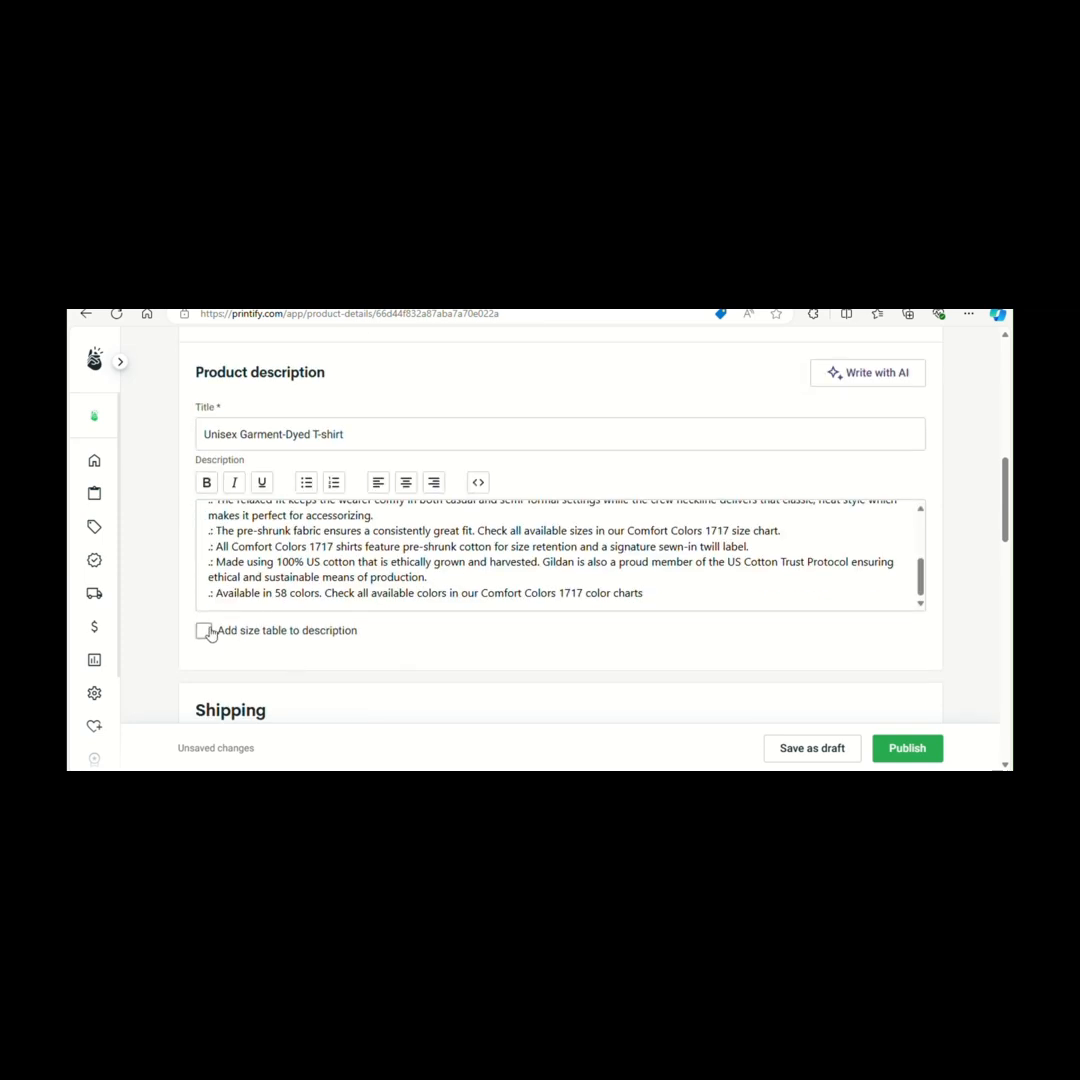
left_click(204, 631)
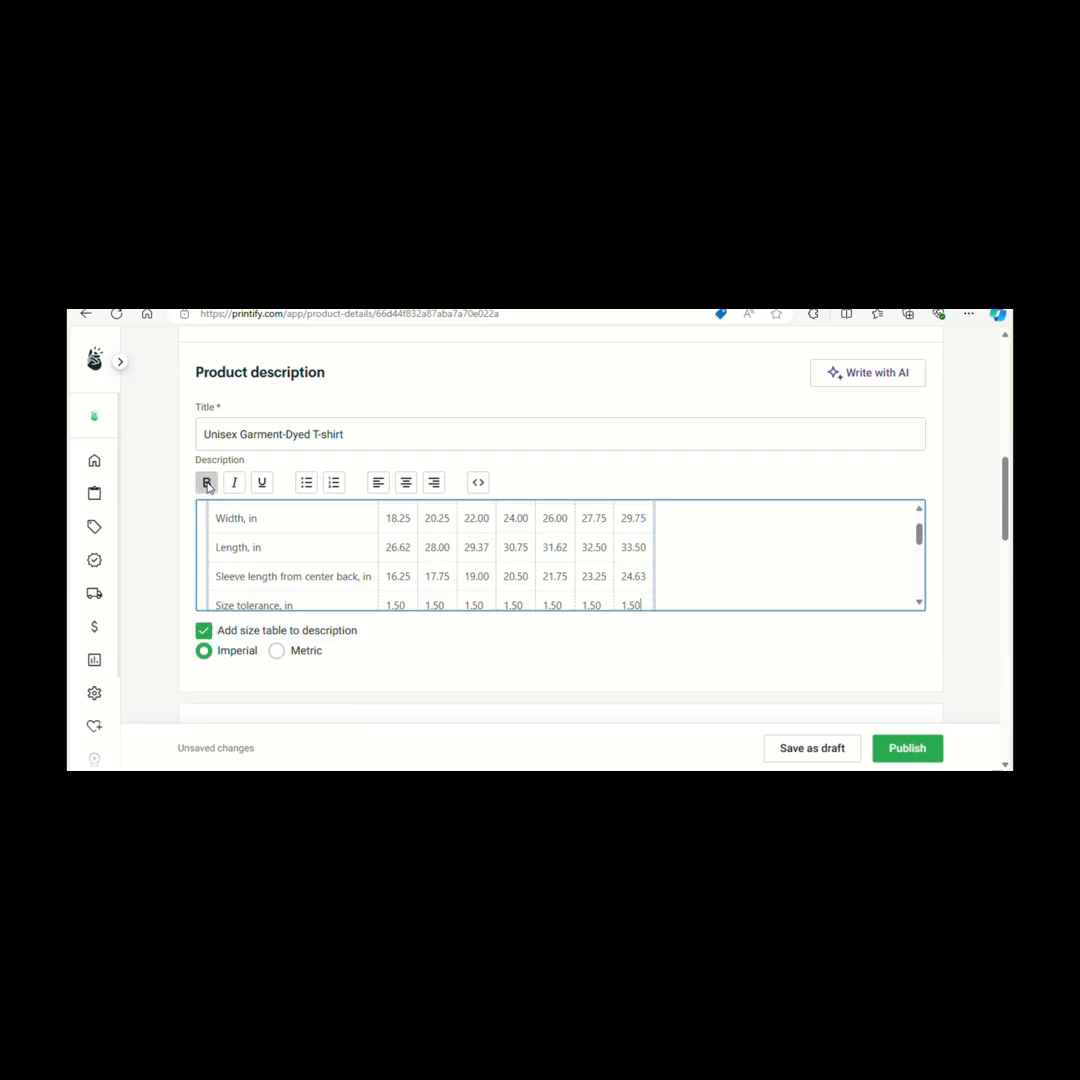
Select all sizes from S to 4XL in the product's pricing table.
scroll(260, 620, "down", 3)
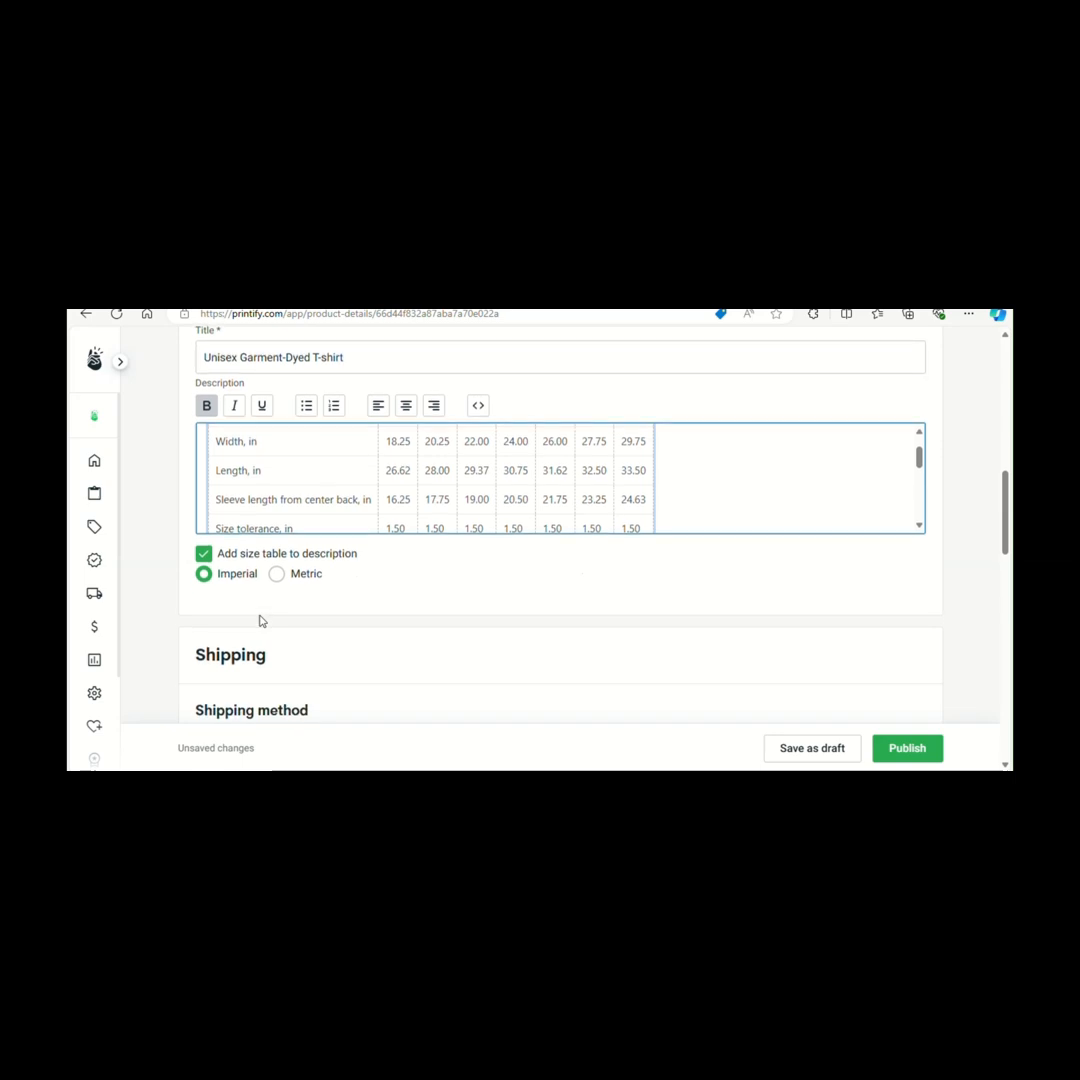
scroll(260, 620, "down", 5)
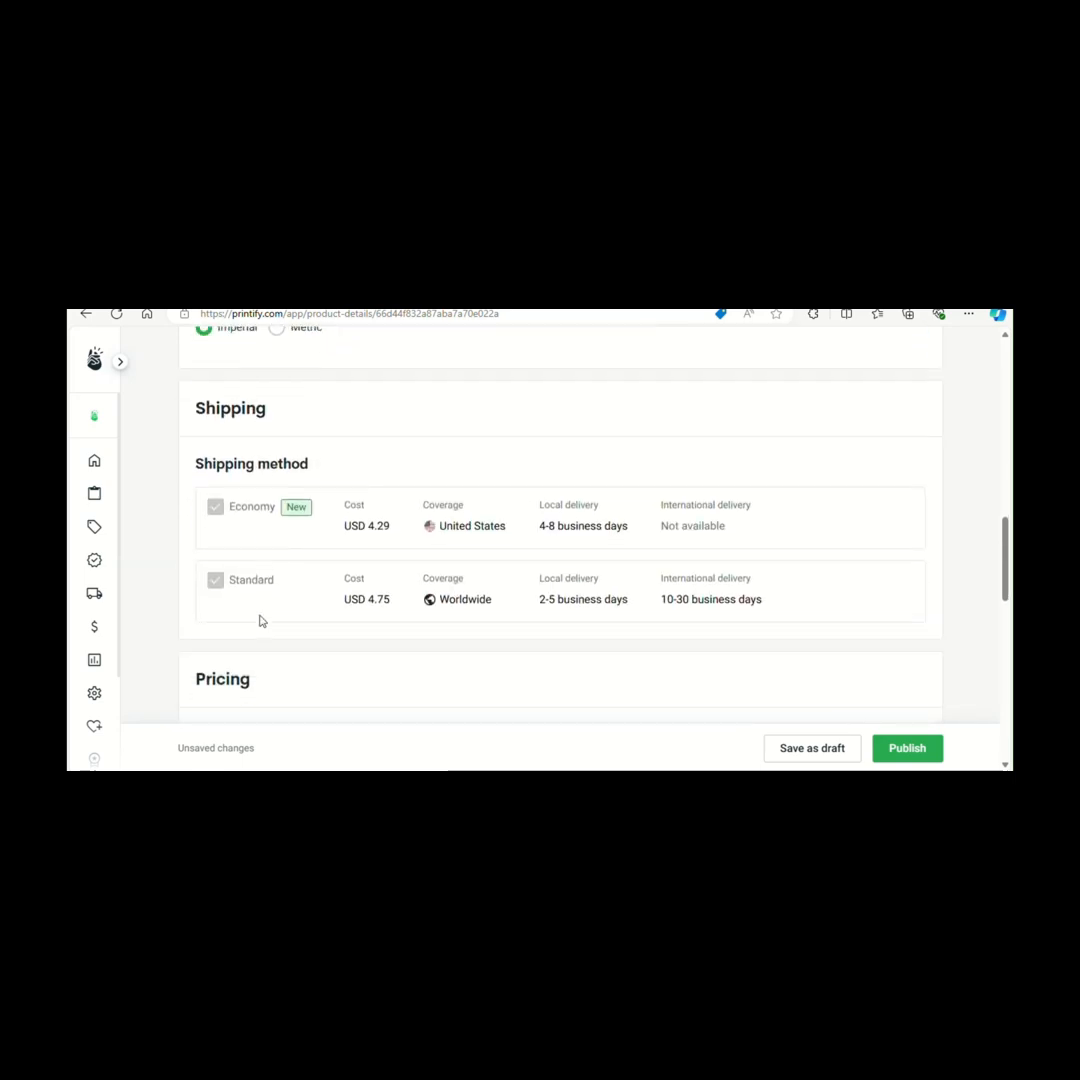
scroll(260, 620, "down", 2)
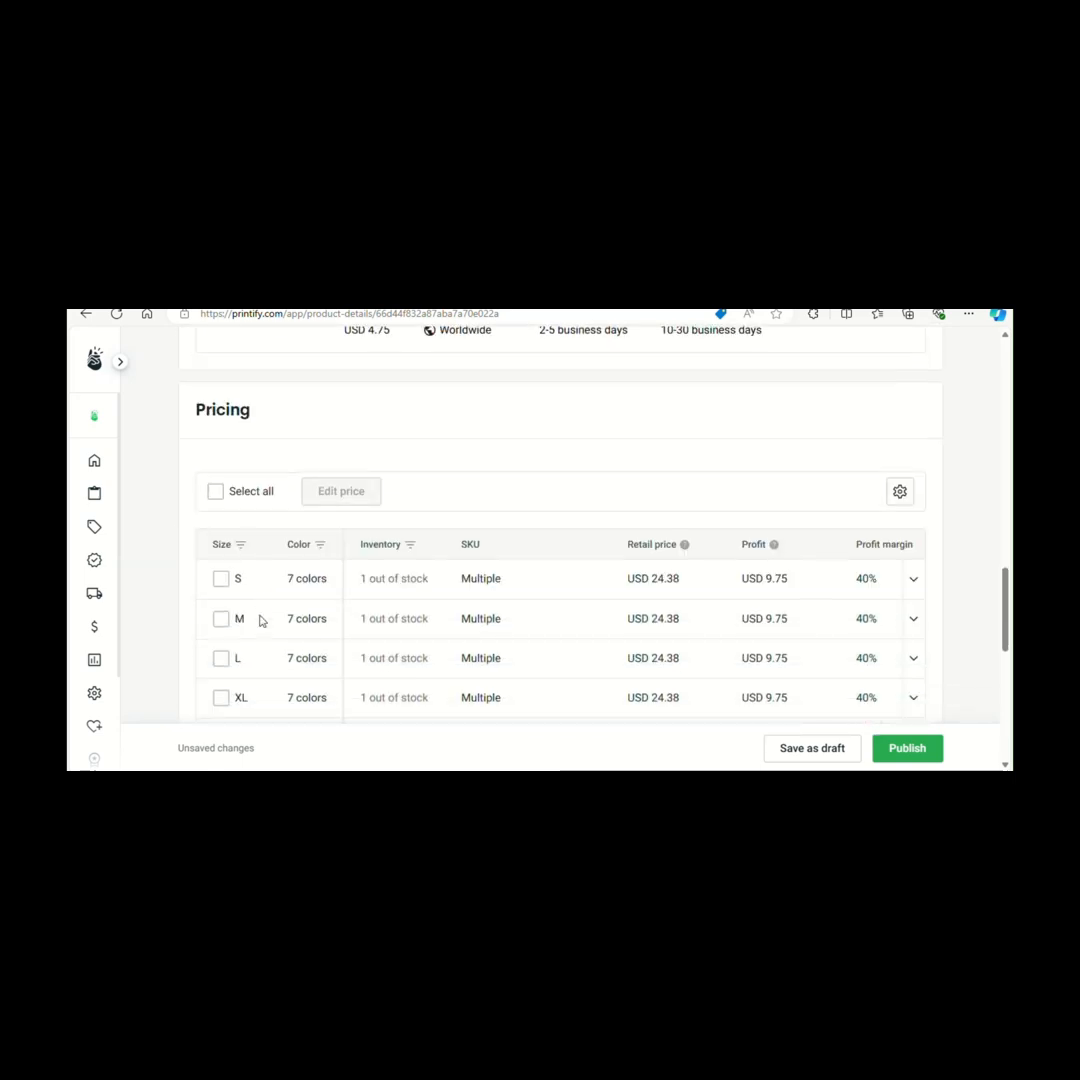
scroll(230, 537, "down", 2)
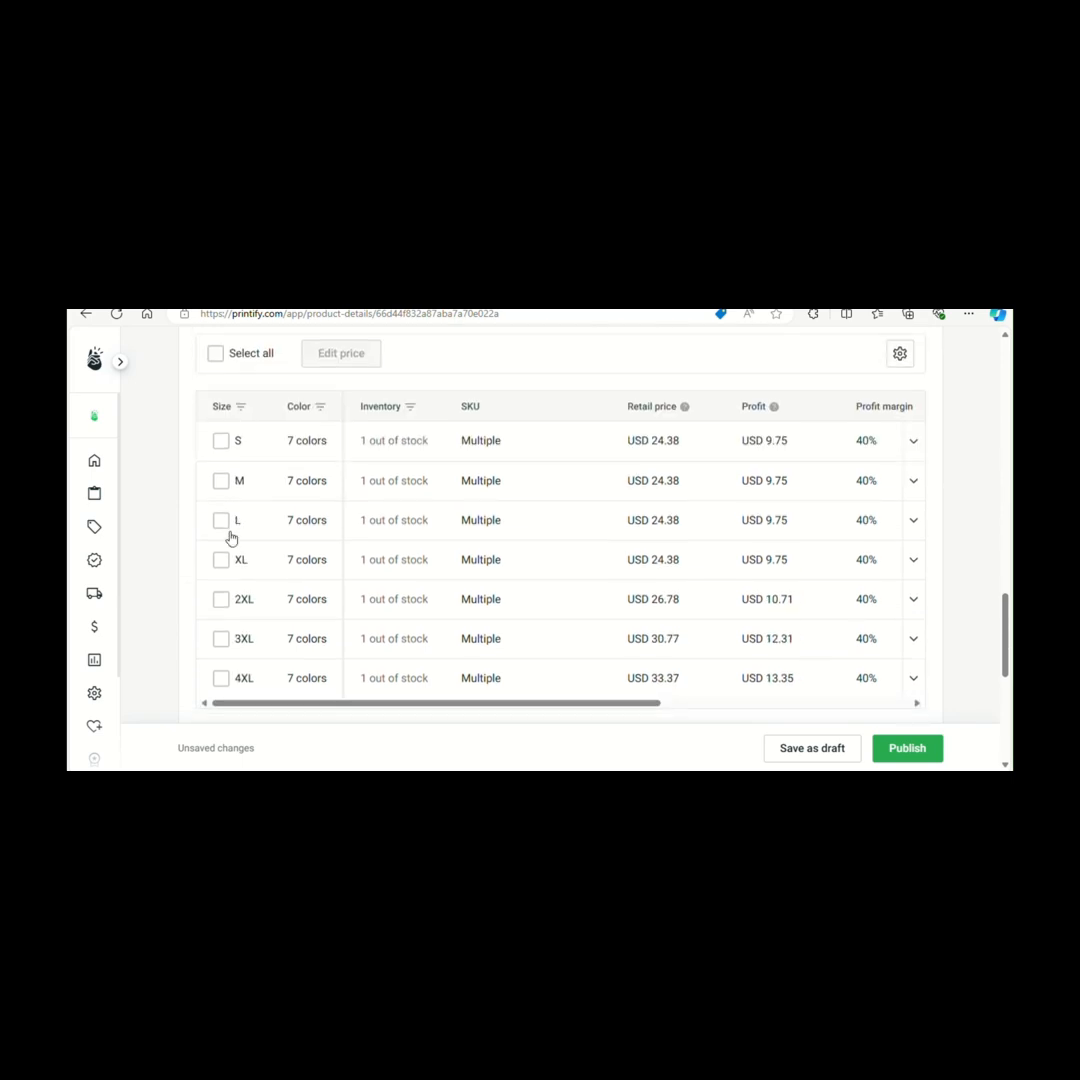
scroll(230, 537, "down", 1)
left_click(221, 403)
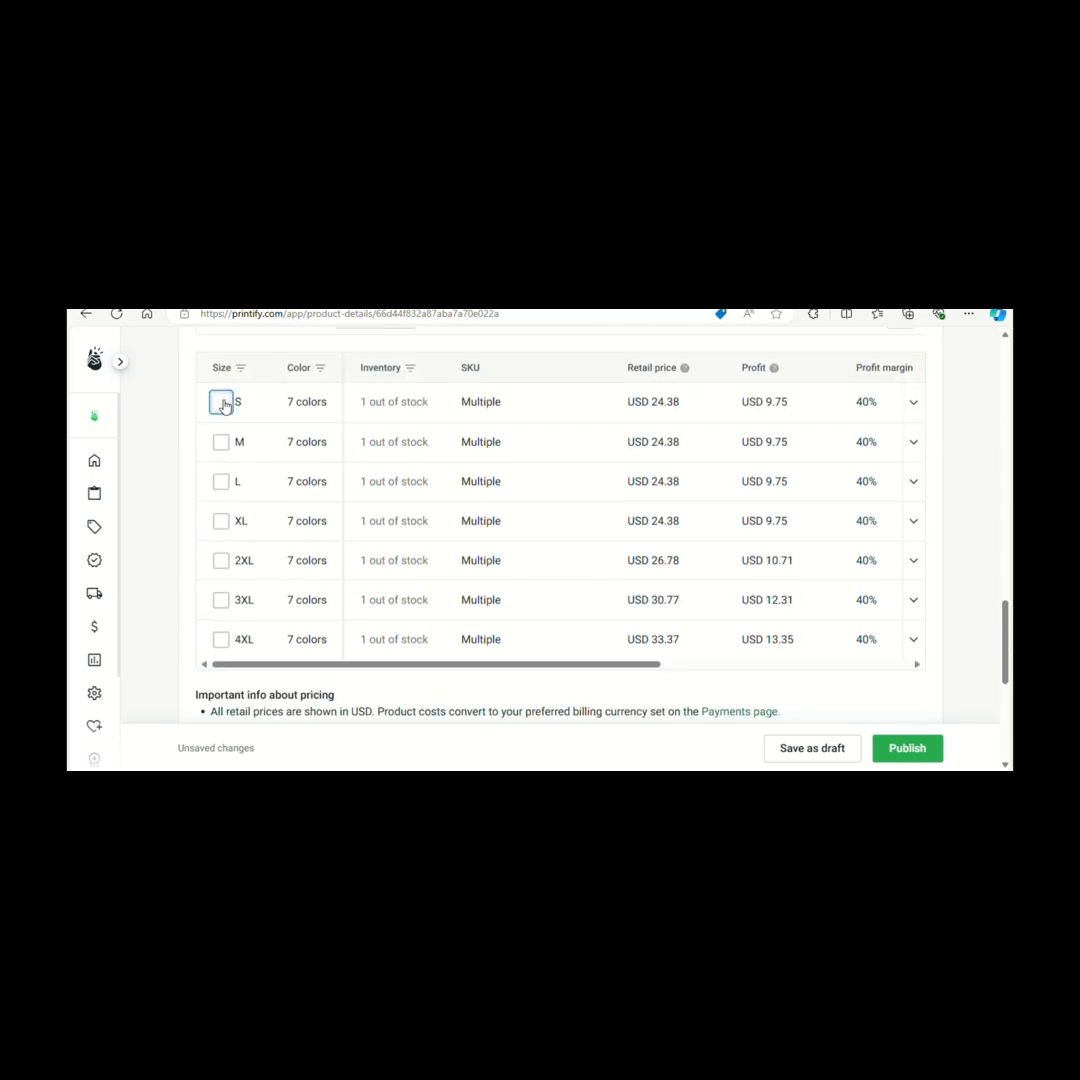
left_click(223, 445)
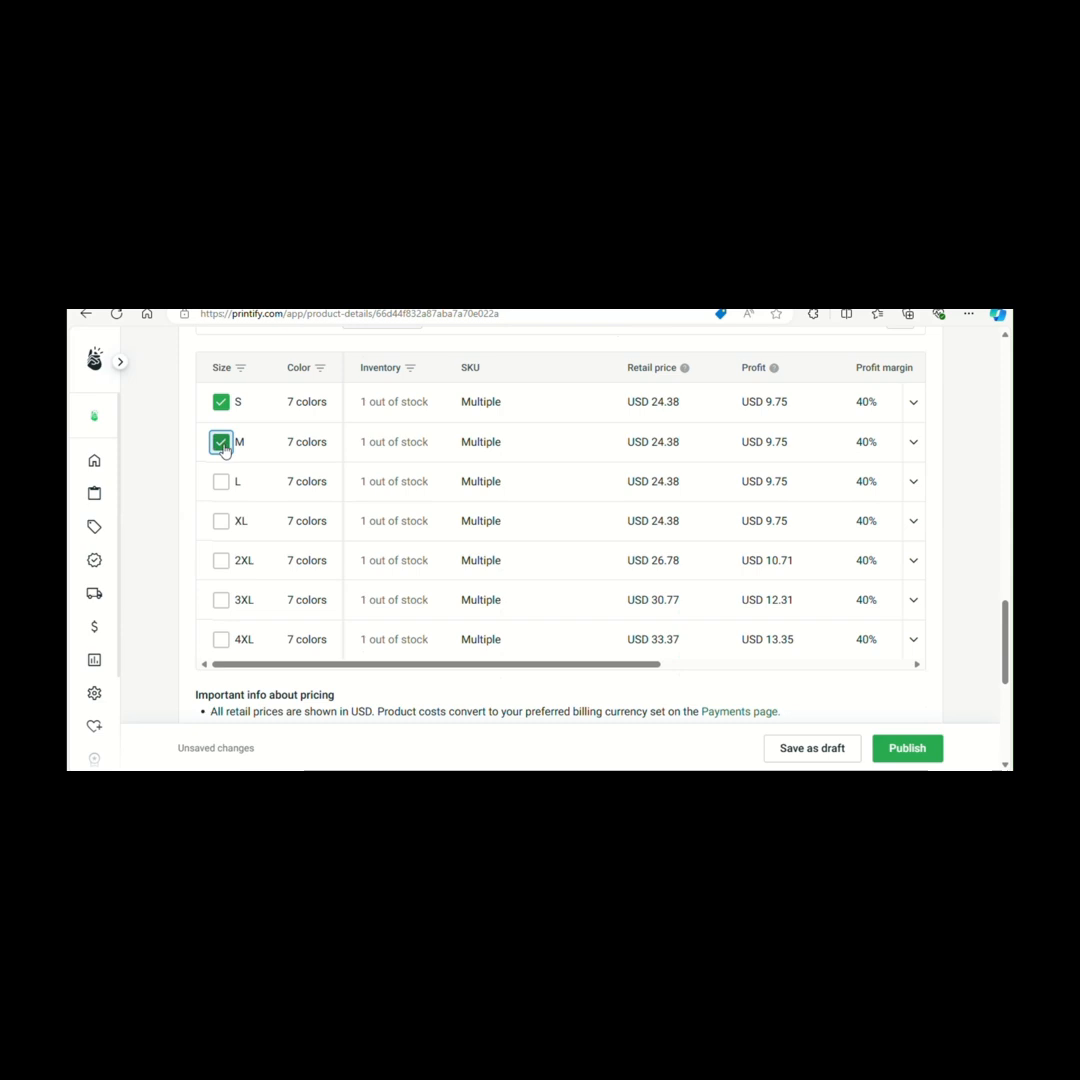
left_click(221, 484)
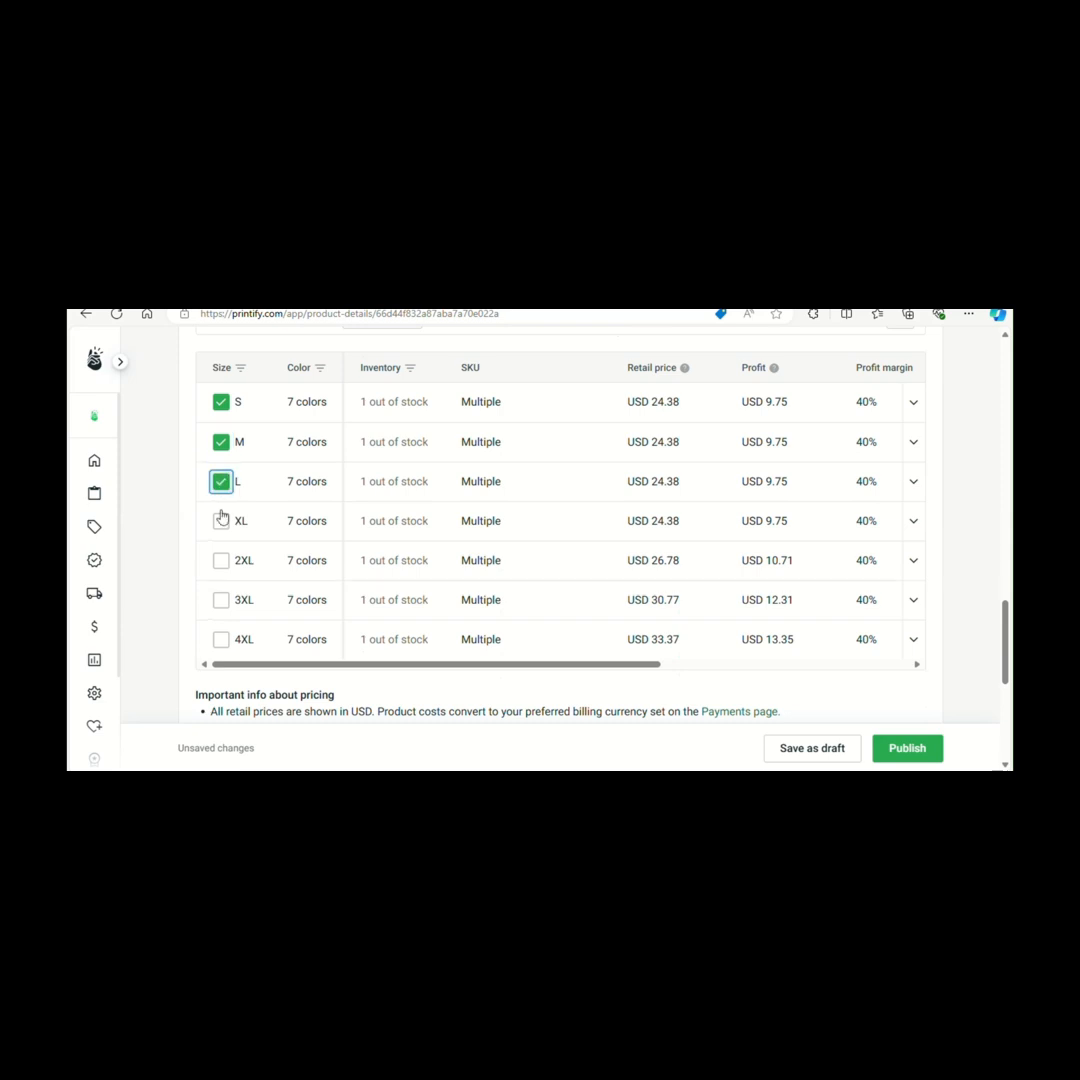
left_click(221, 523)
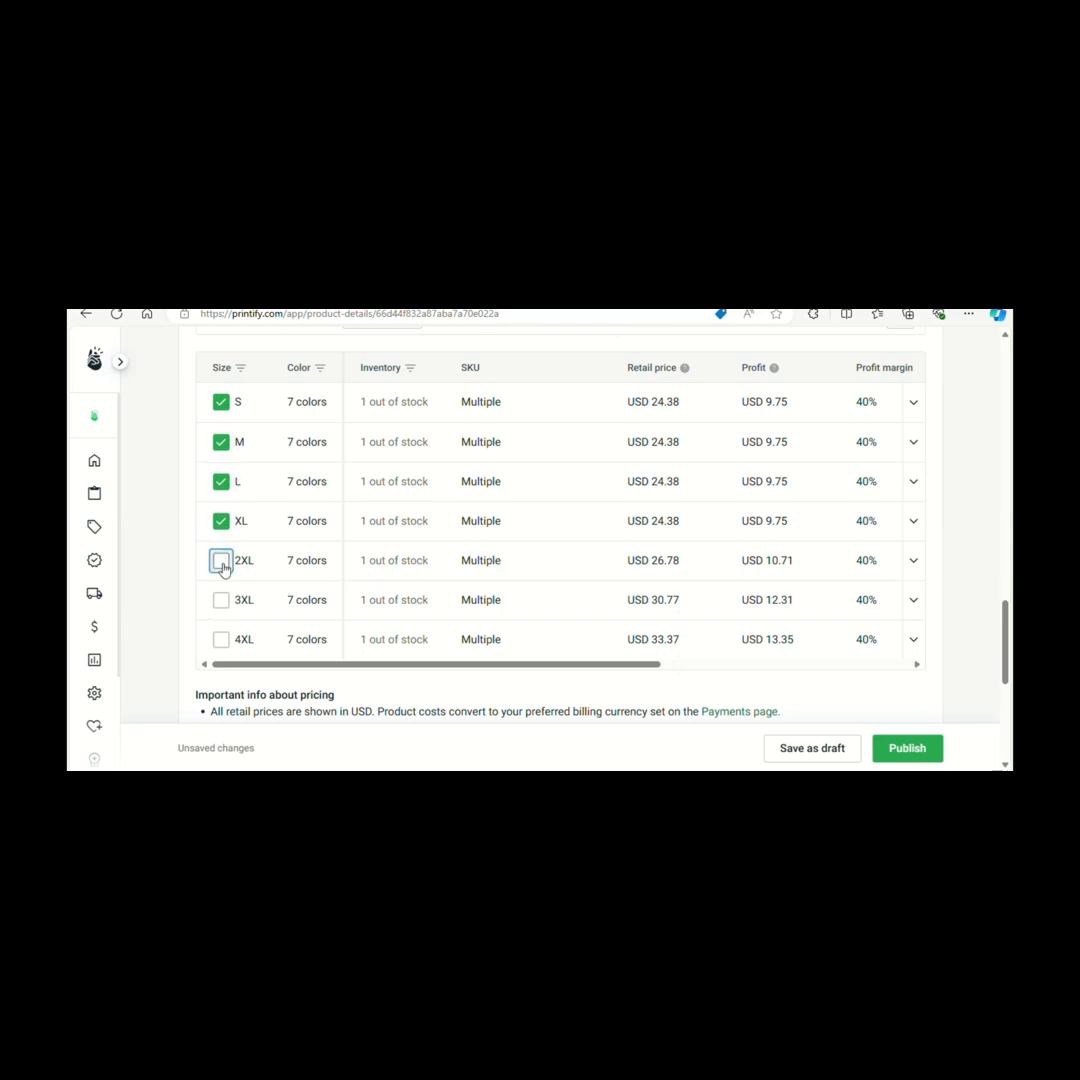
left_click(221, 562)
left_click(222, 603)
left_click(221, 640)
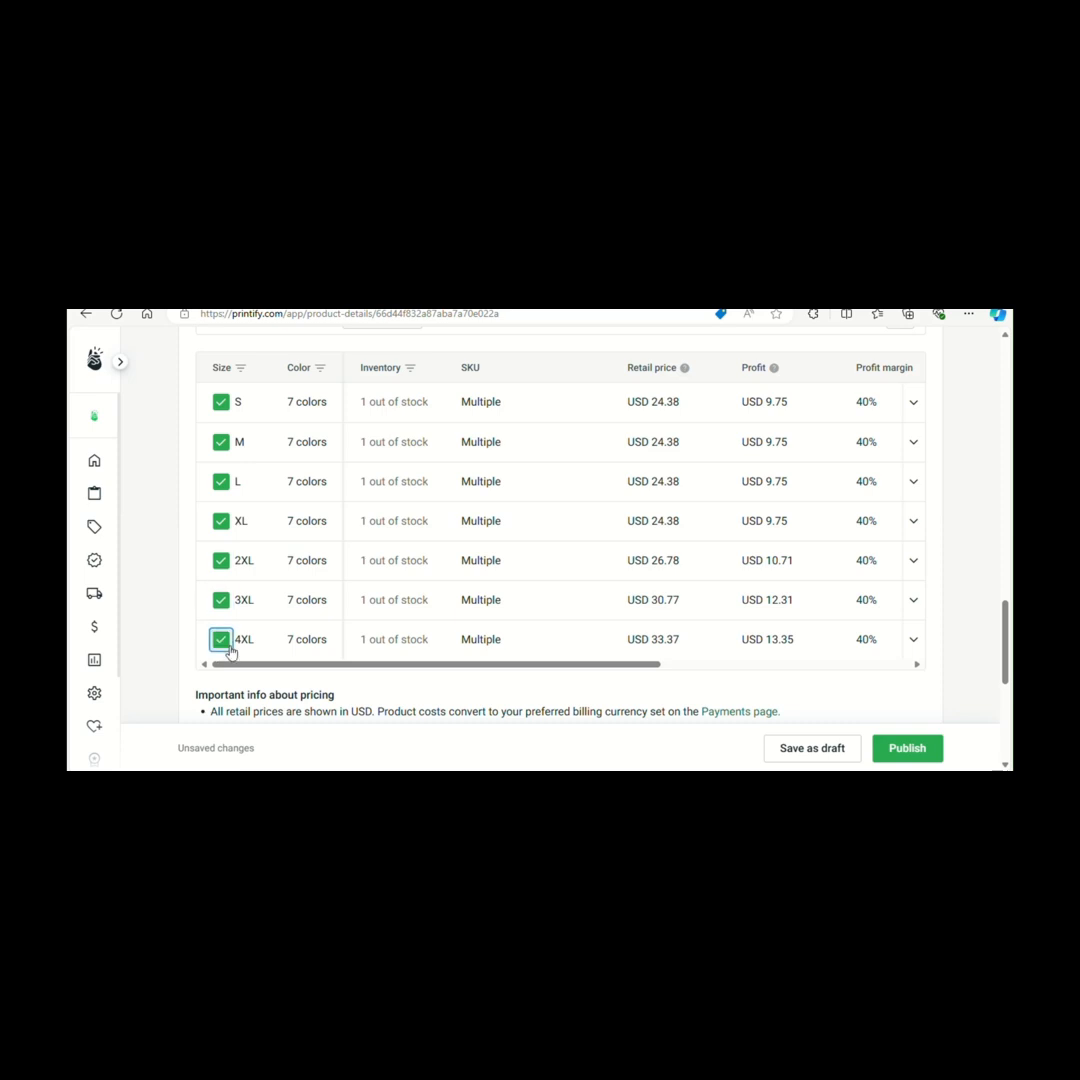
Set the profit margin of sizes S, M and L to 41% each.
scroll(310, 630, "down", 2)
scroll(770, 507, "up", 3)
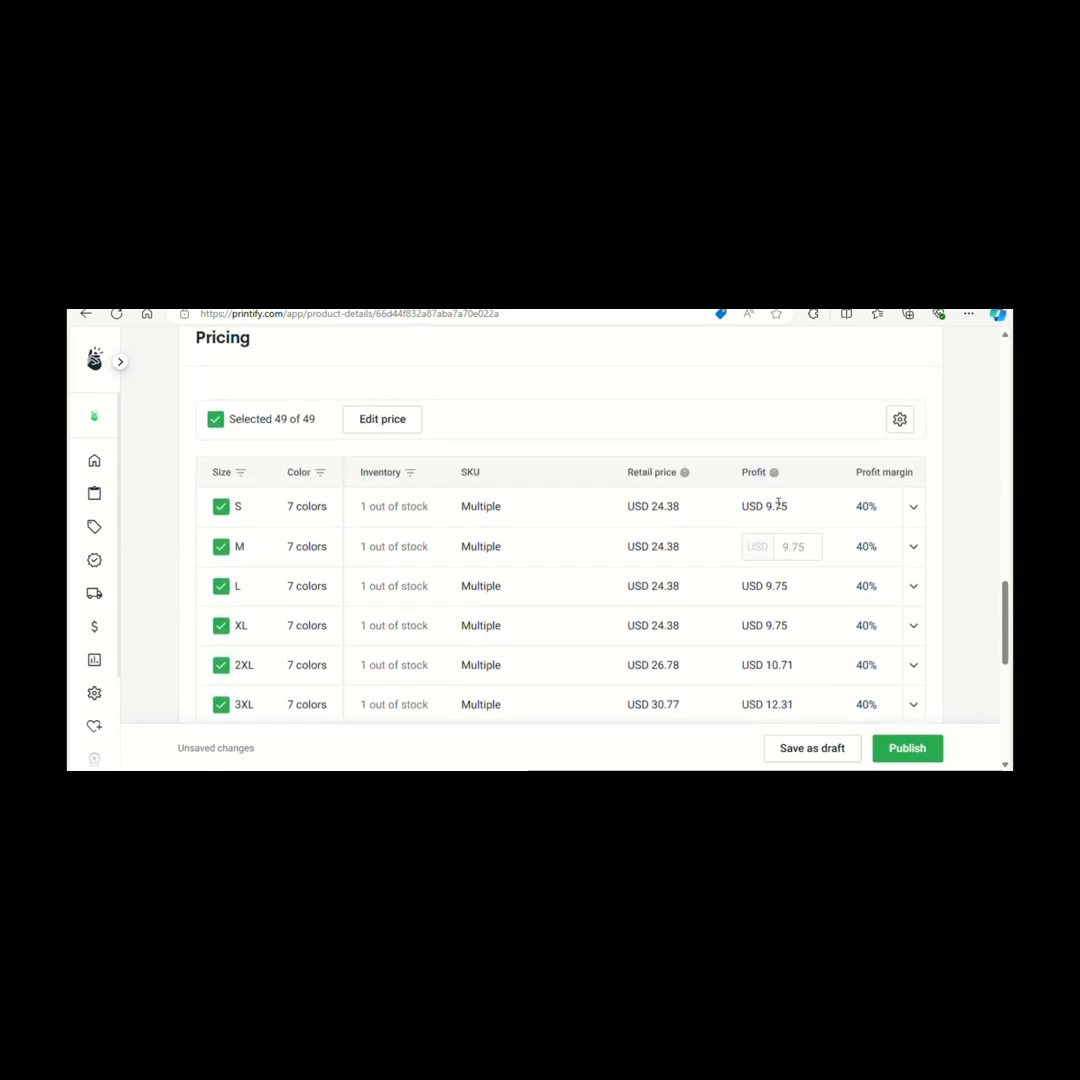
scroll(778, 505, "down", 1)
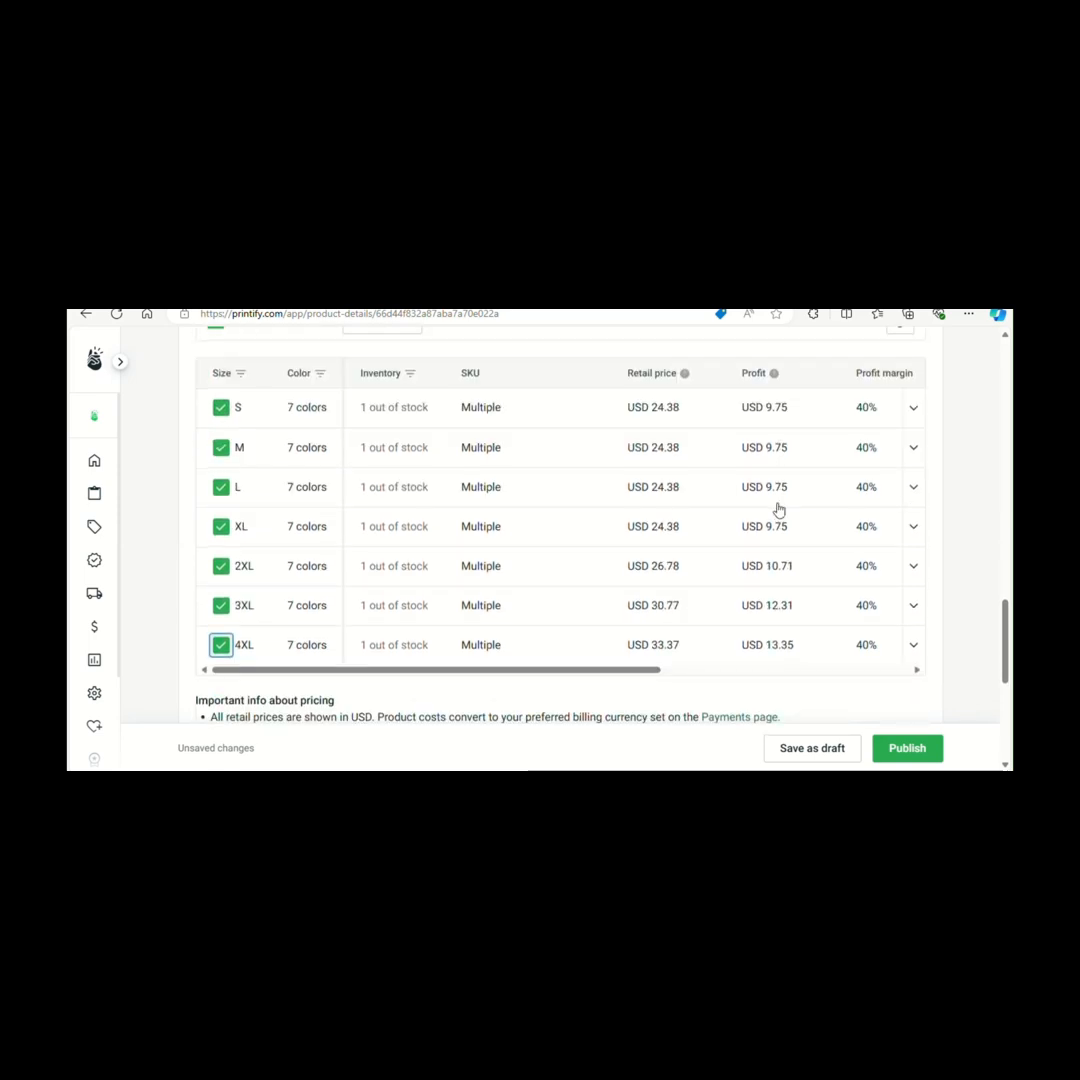
left_click(870, 403)
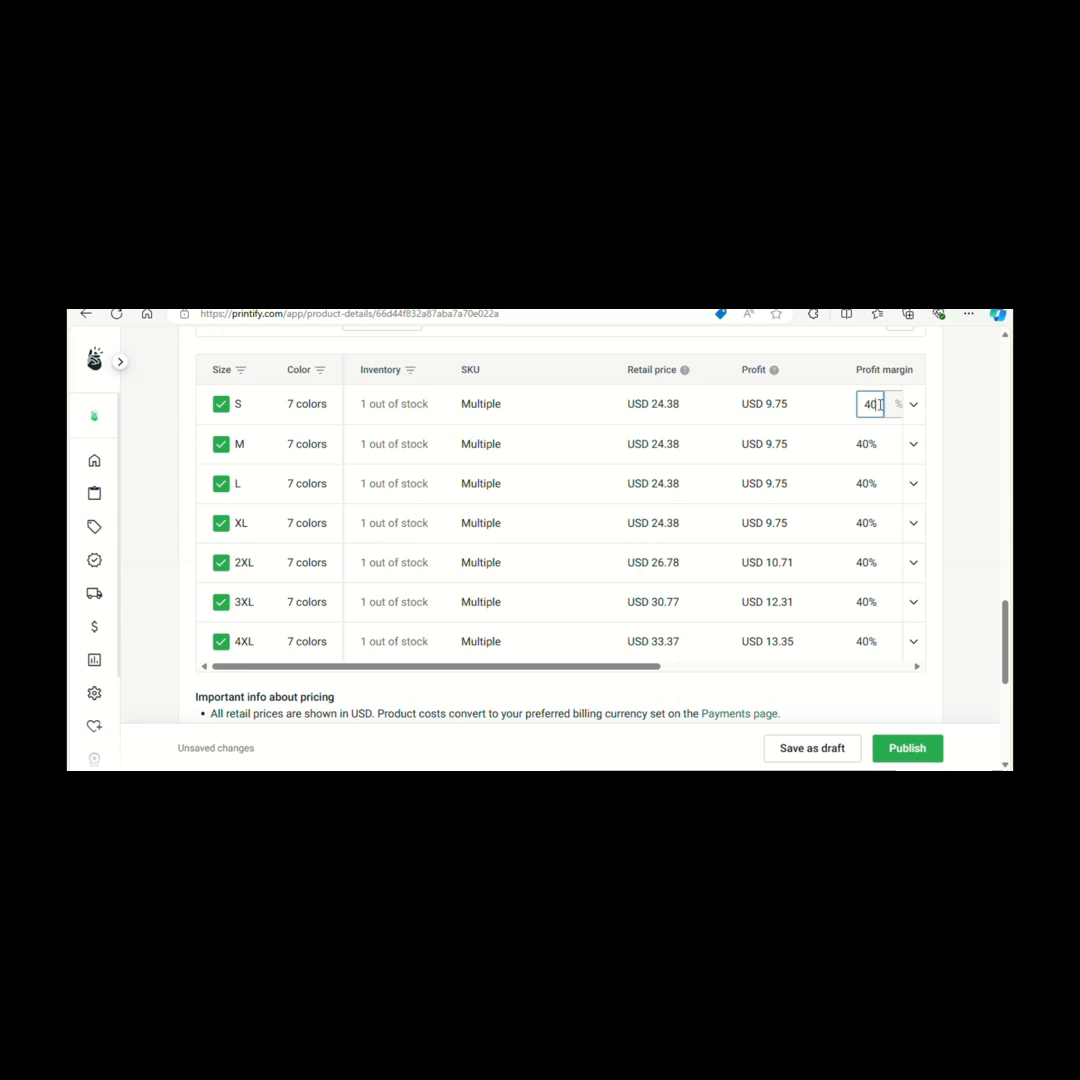
key("BackSpace")
type("1")
left_click(878, 445)
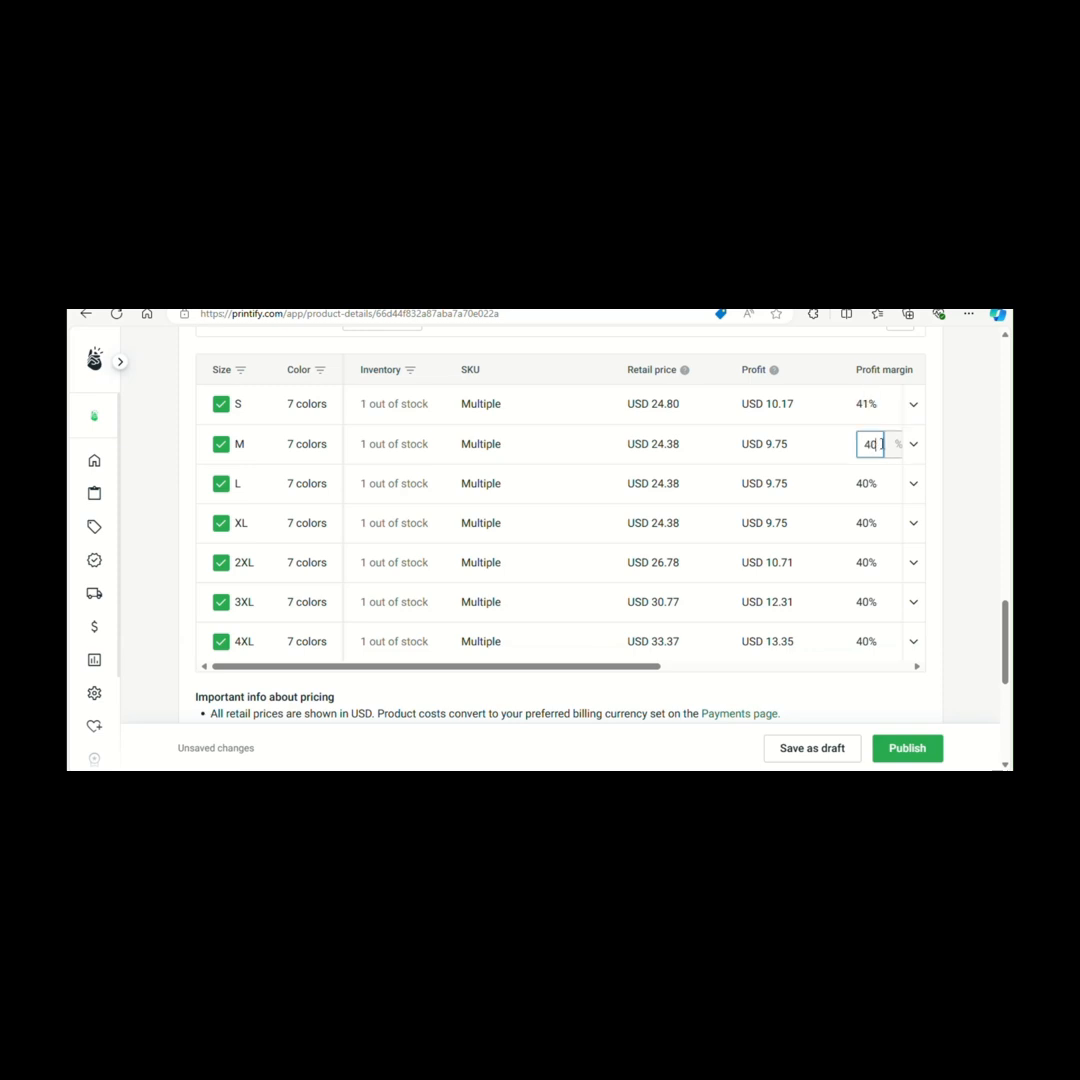
key("BackSpace")
type("1")
left_click(878, 488)
key("BackSpace")
type("1")
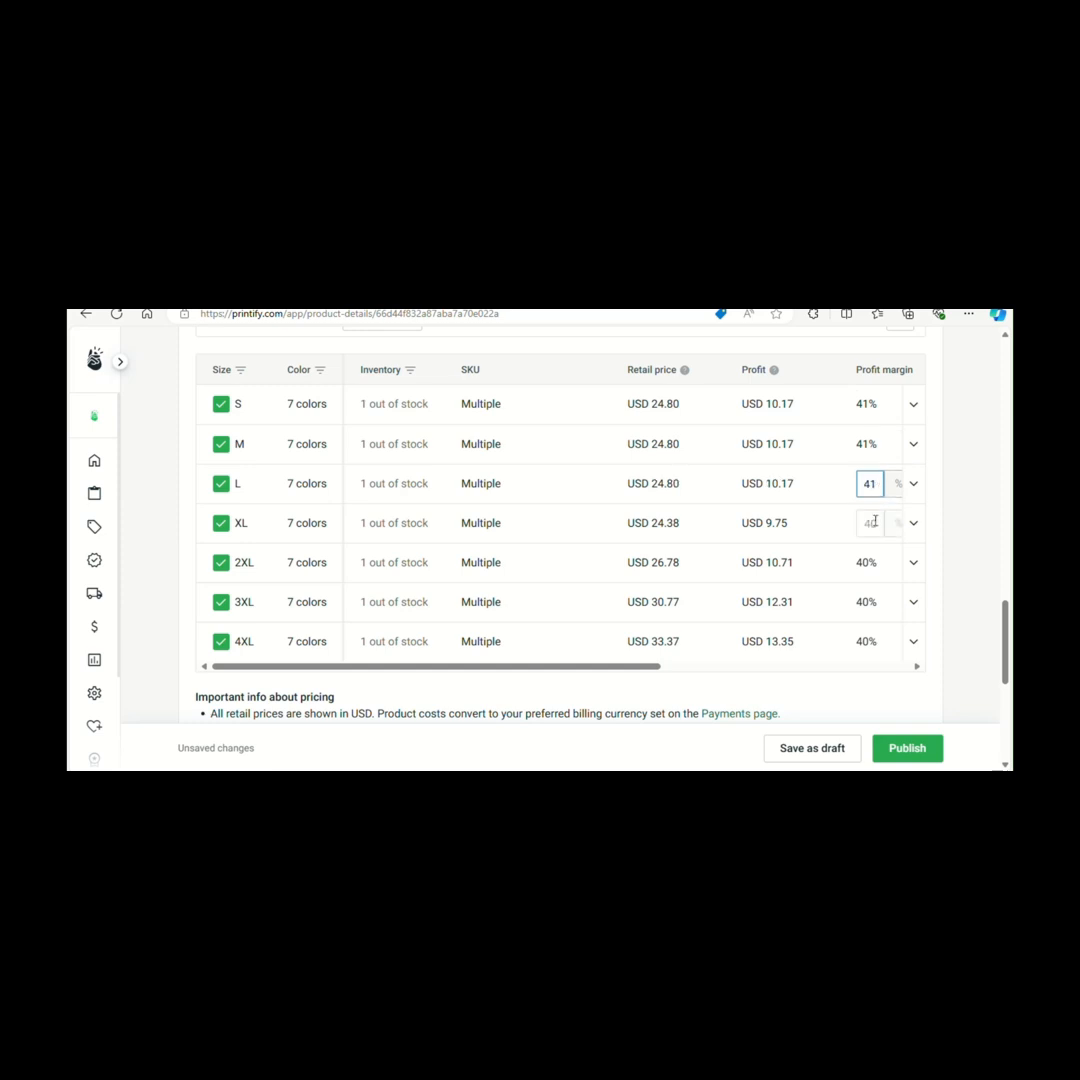
Switch the syncing of Mockups off and on again in the publishing settings and publish the product.
scroll(850, 586, "down", 2)
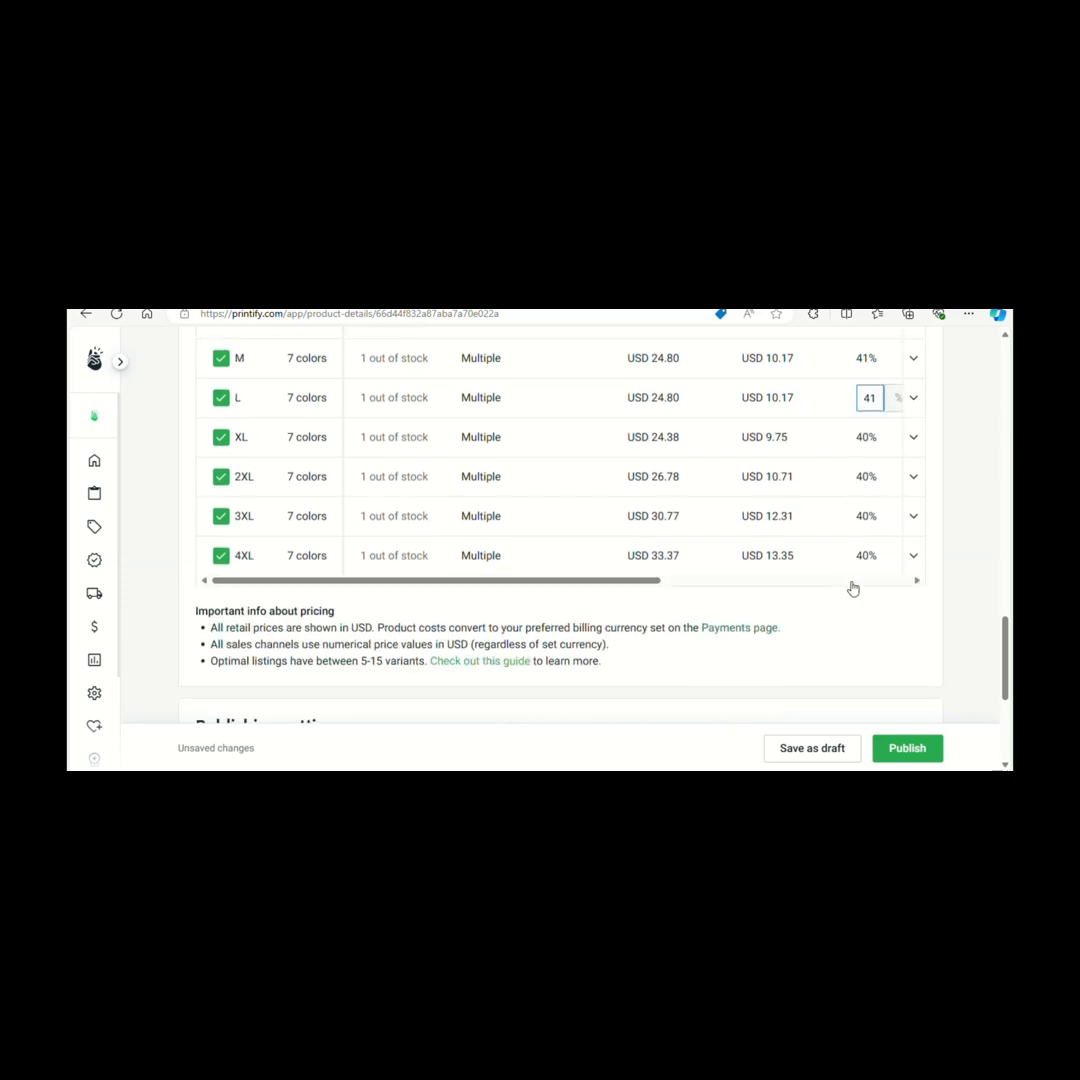
scroll(852, 588, "down", 7)
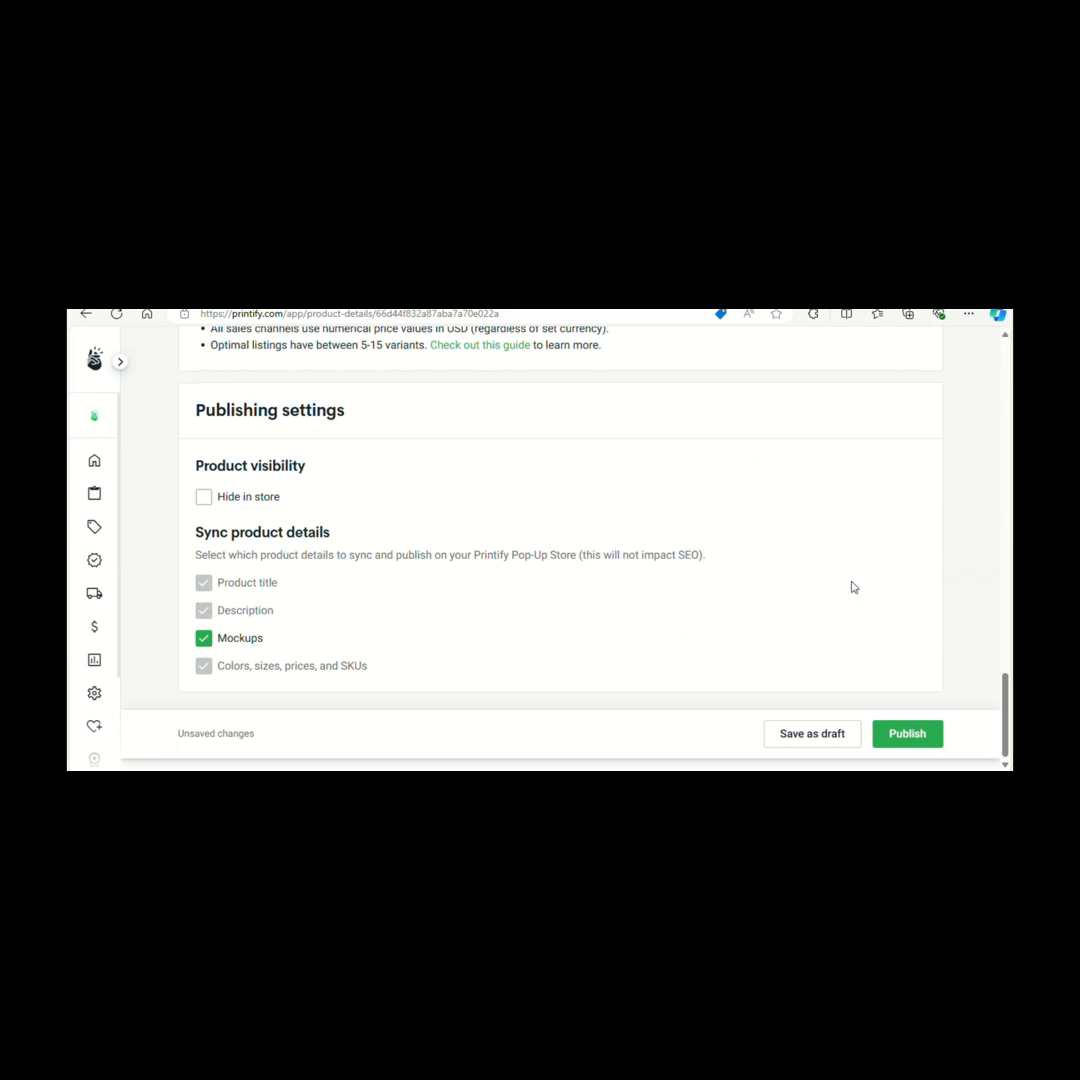
left_click(205, 653)
left_click(207, 655)
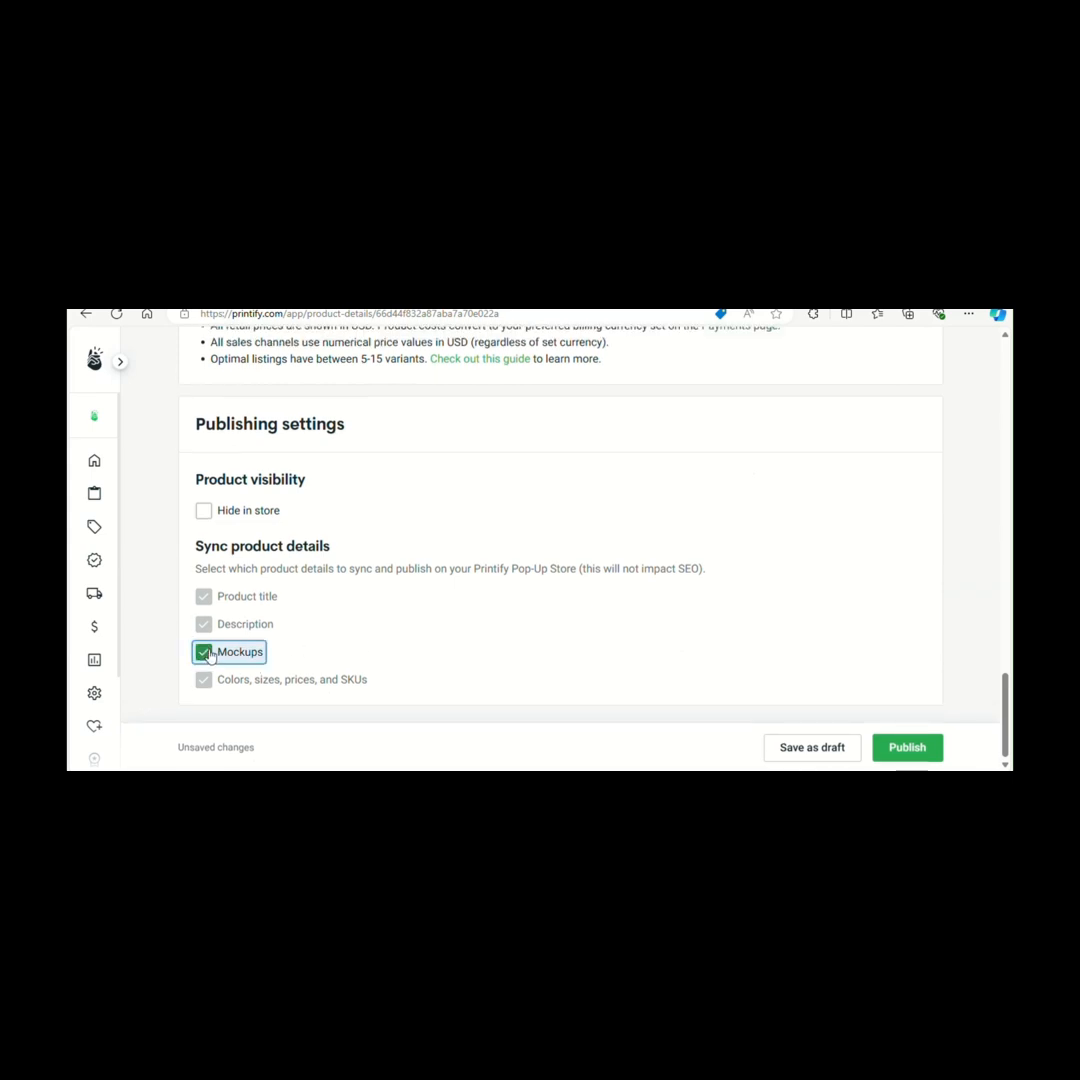
left_click(922, 750)
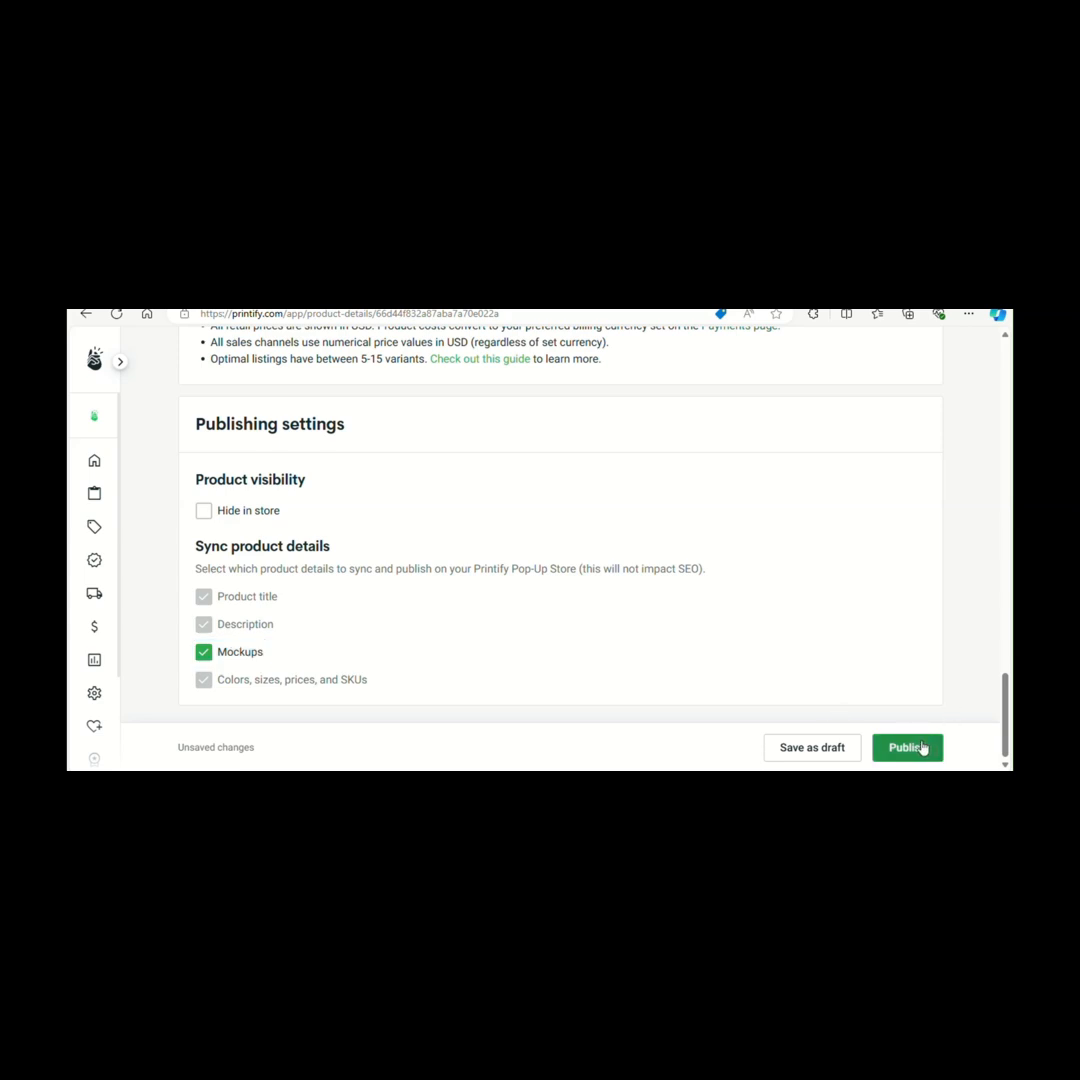
Publish the product and review the out-of-stock variants of the Unisex Garment-Dyed T-shirt in the product list.
left_click(922, 748)
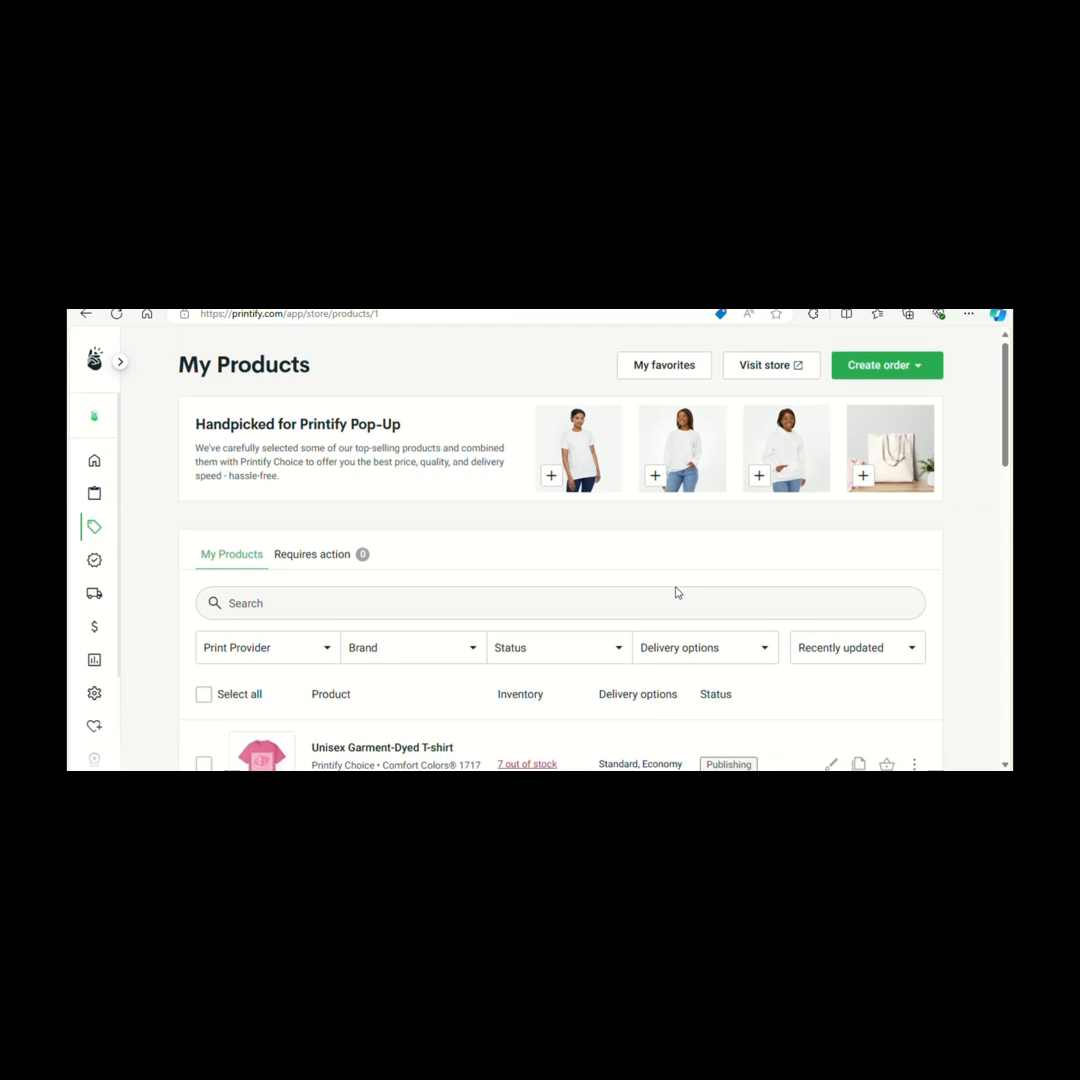
scroll(677, 593, "down", 1)
scroll(677, 593, "down", 1)
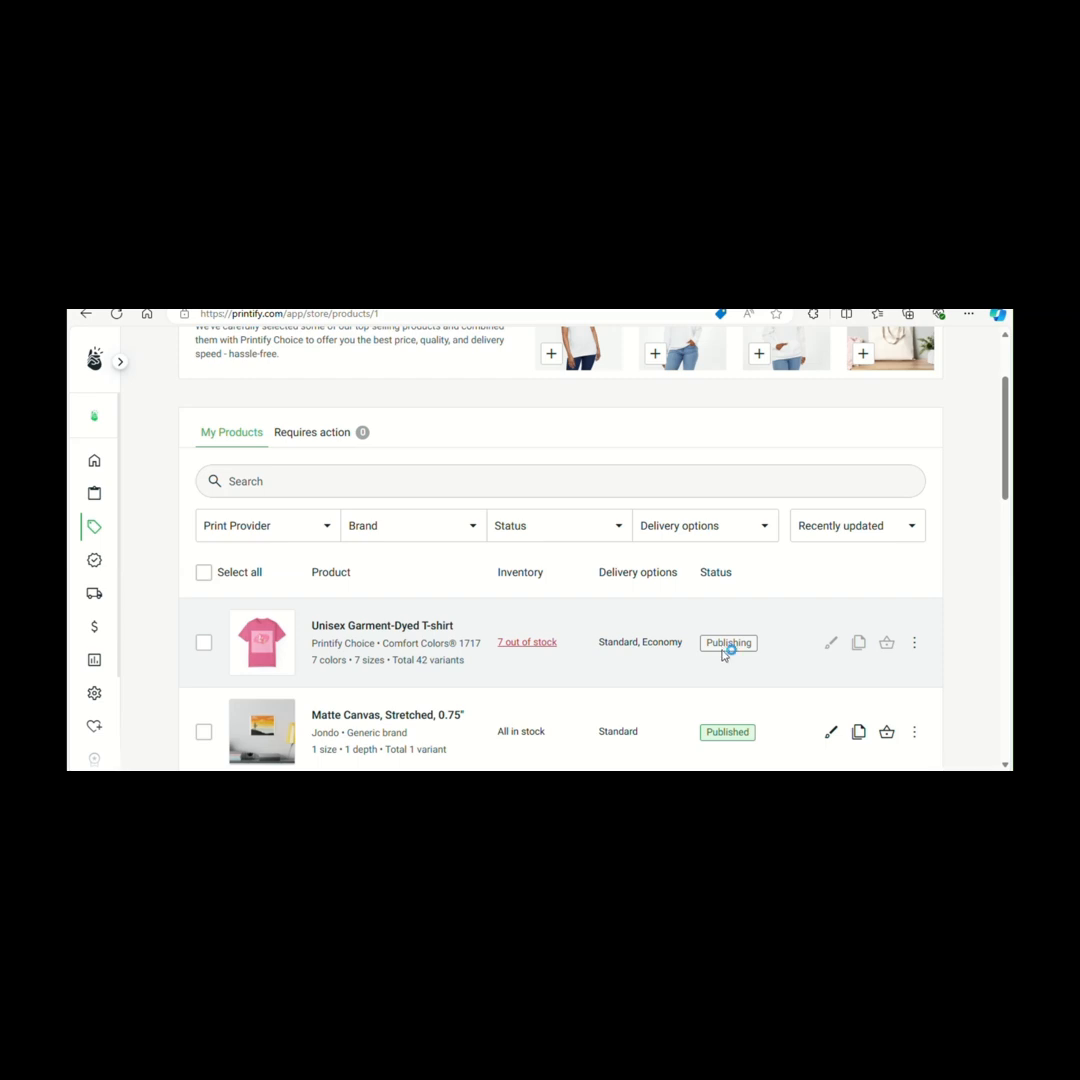
left_click(527, 643)
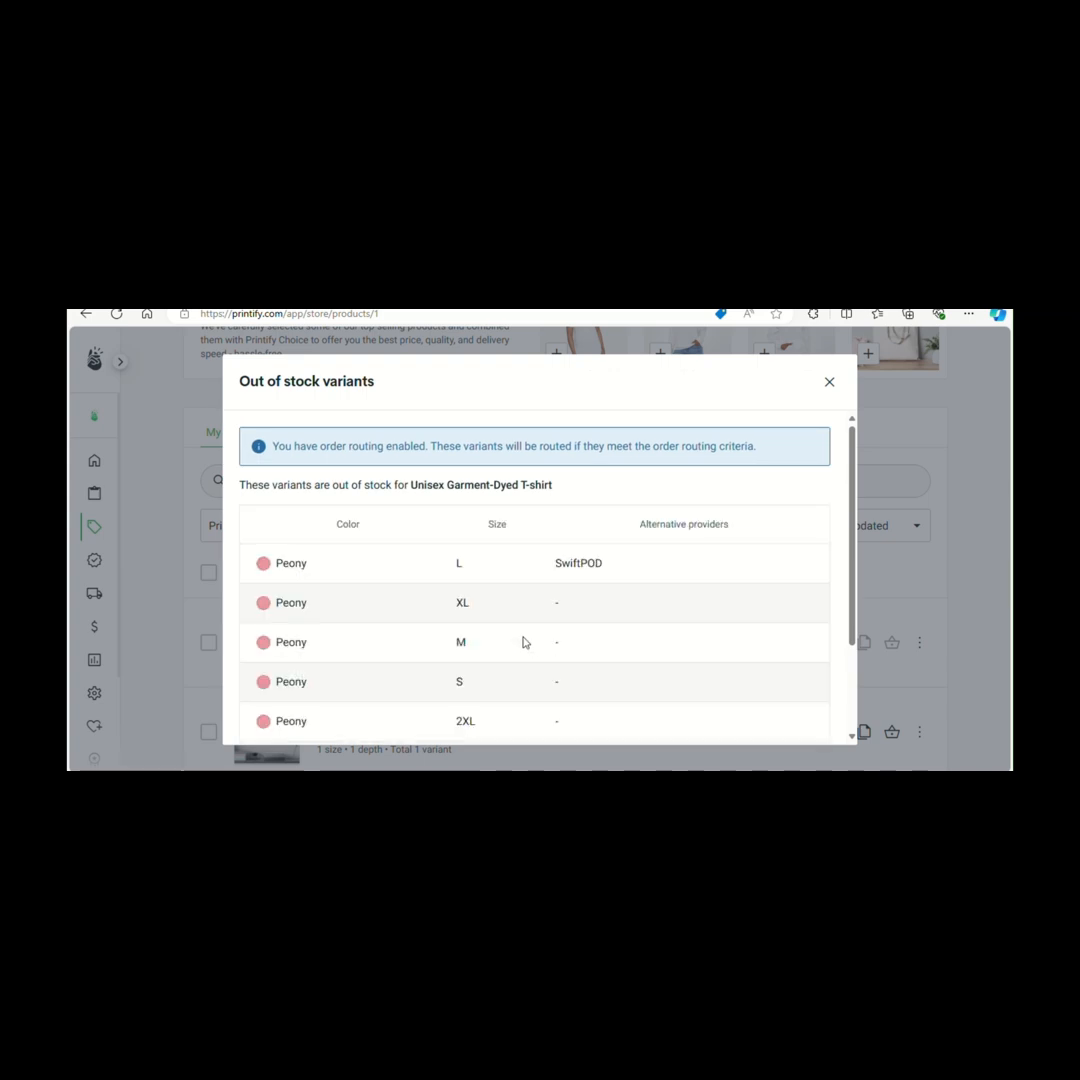
scroll(506, 599, "down", 3)
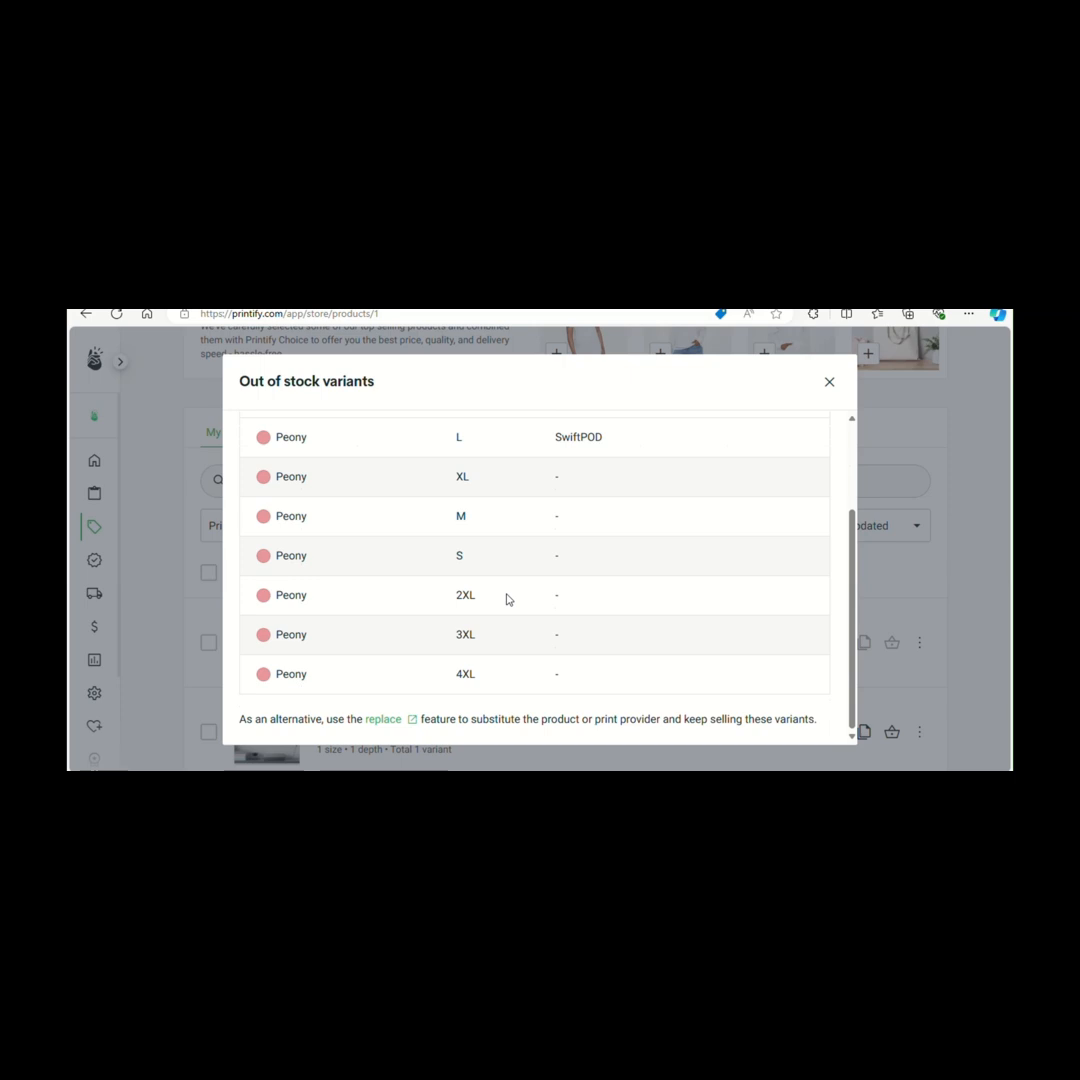
scroll(506, 599, "up", 3)
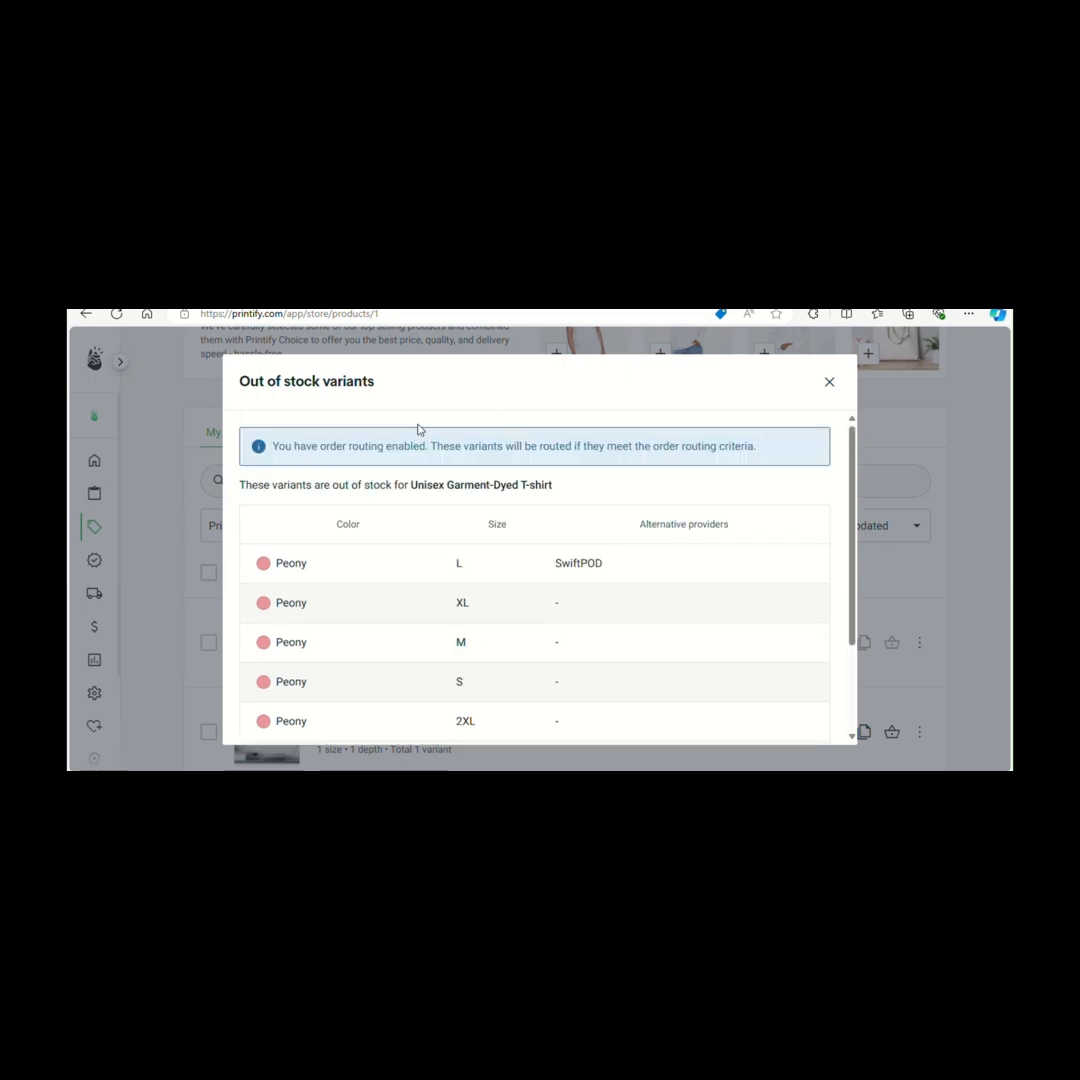
left_click(831, 383)
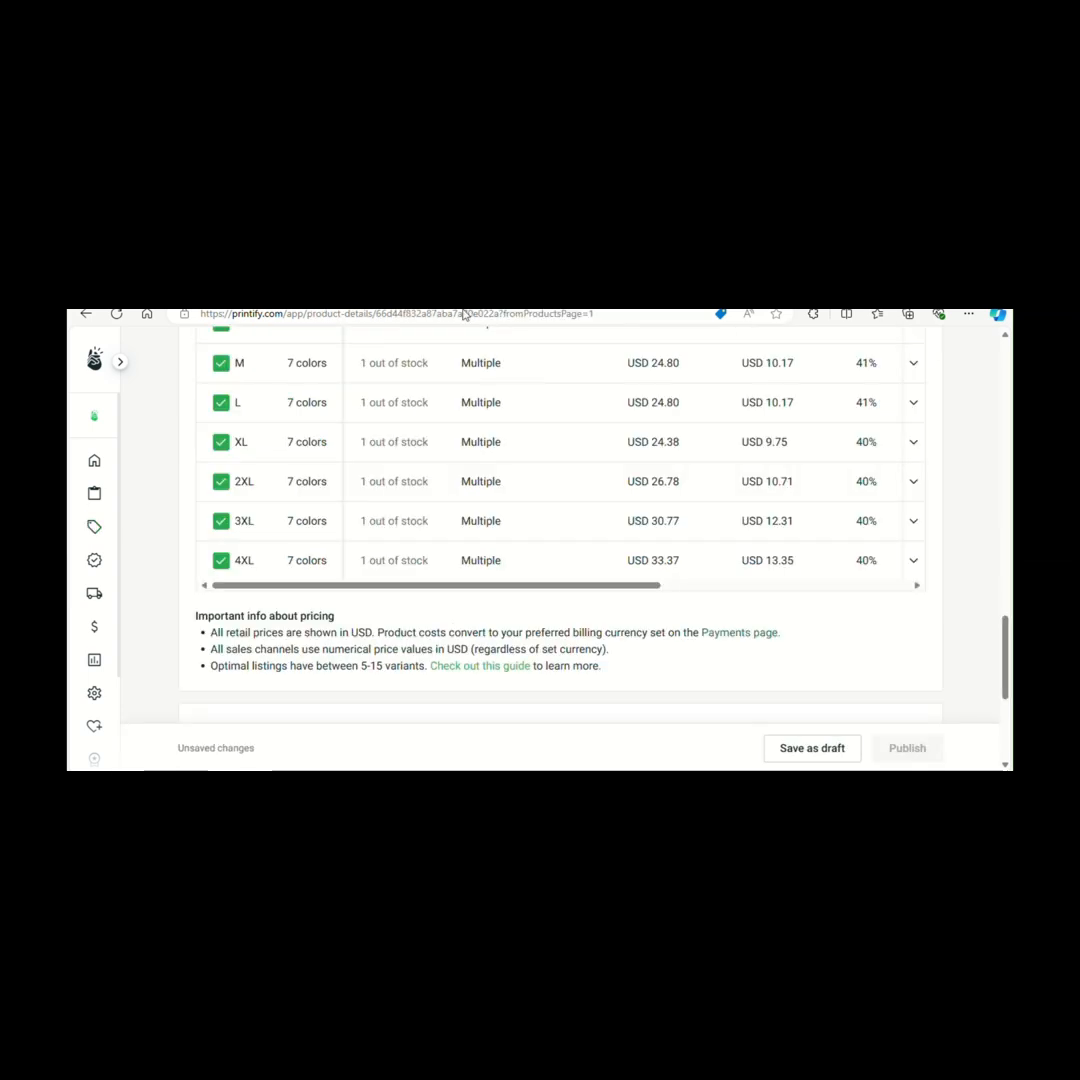
Enable syncing of the product title, description, mockups, and colors, sizes, prices and SKUs, and publish the T-shirt again.
scroll(420, 458, "down", 3)
scroll(420, 458, "down", 3)
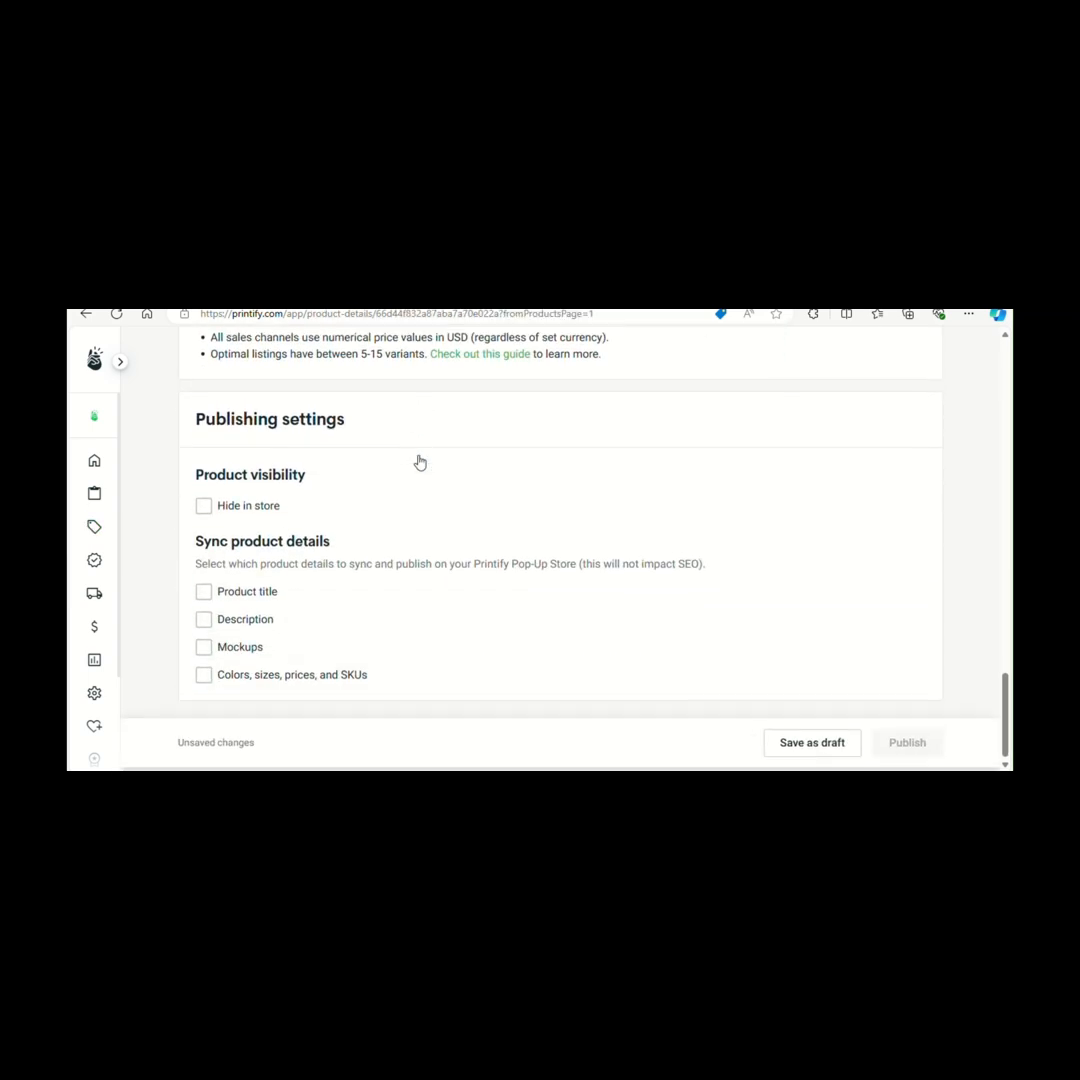
left_click(203, 596)
left_click(203, 626)
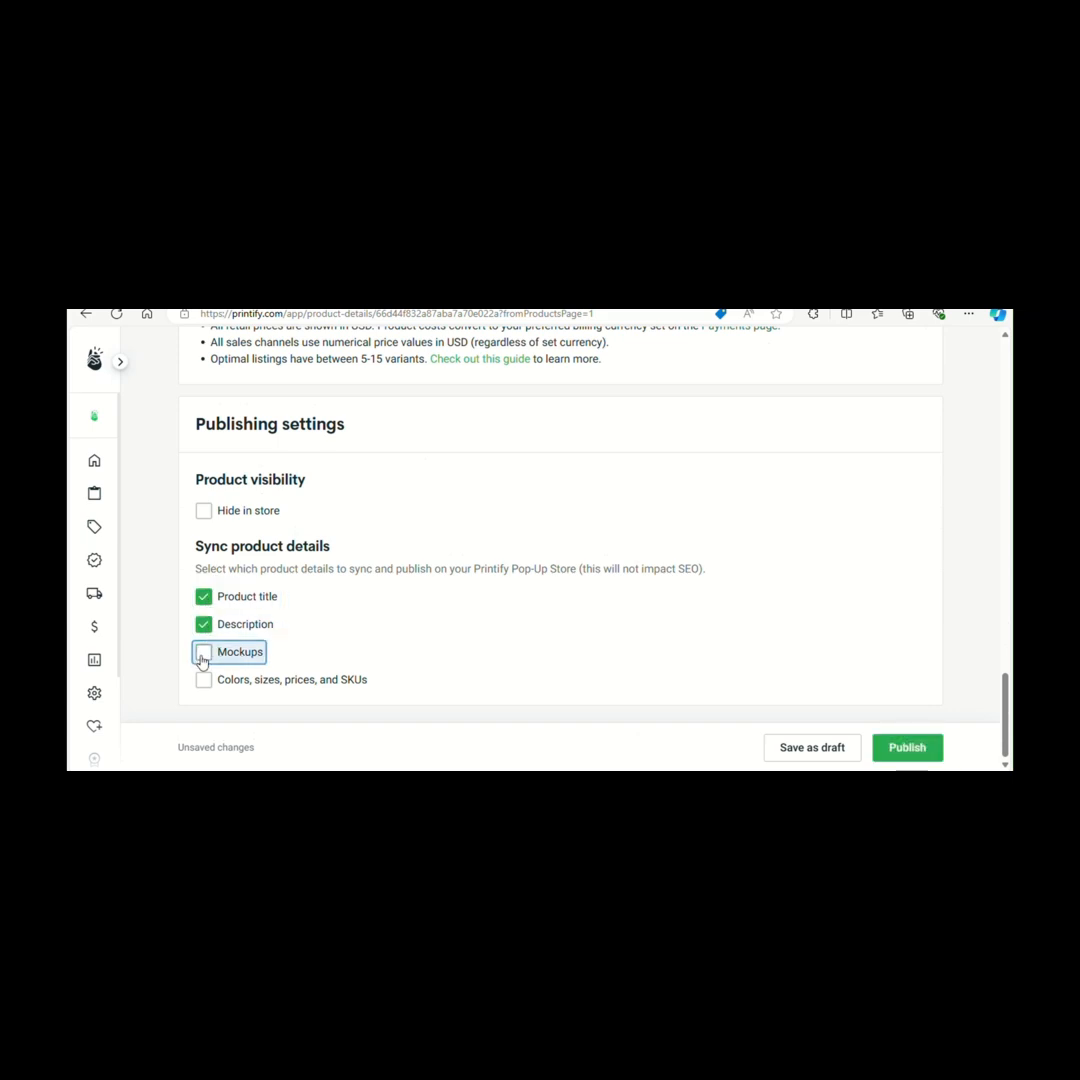
left_click(203, 653)
left_click(203, 681)
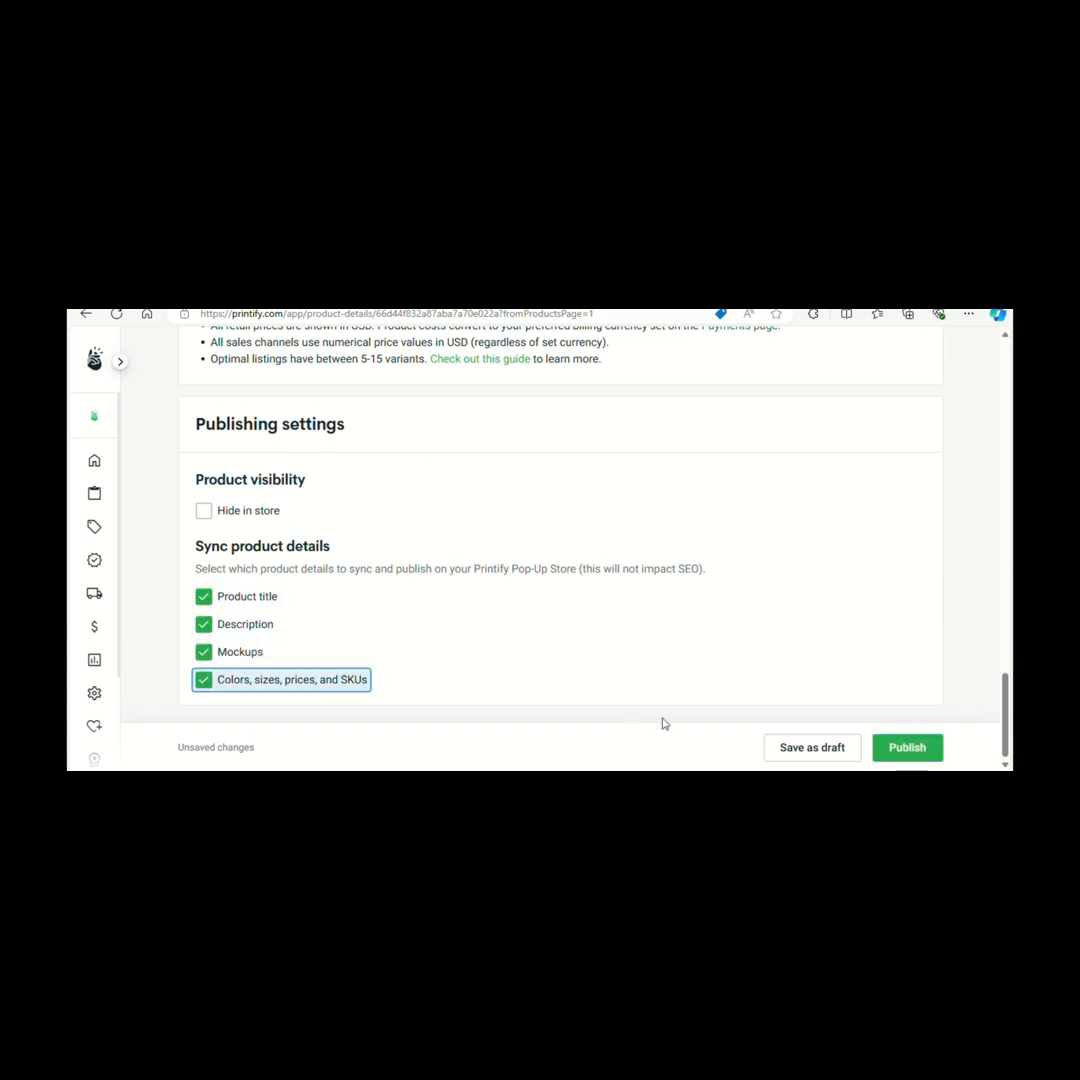
left_click(895, 745)
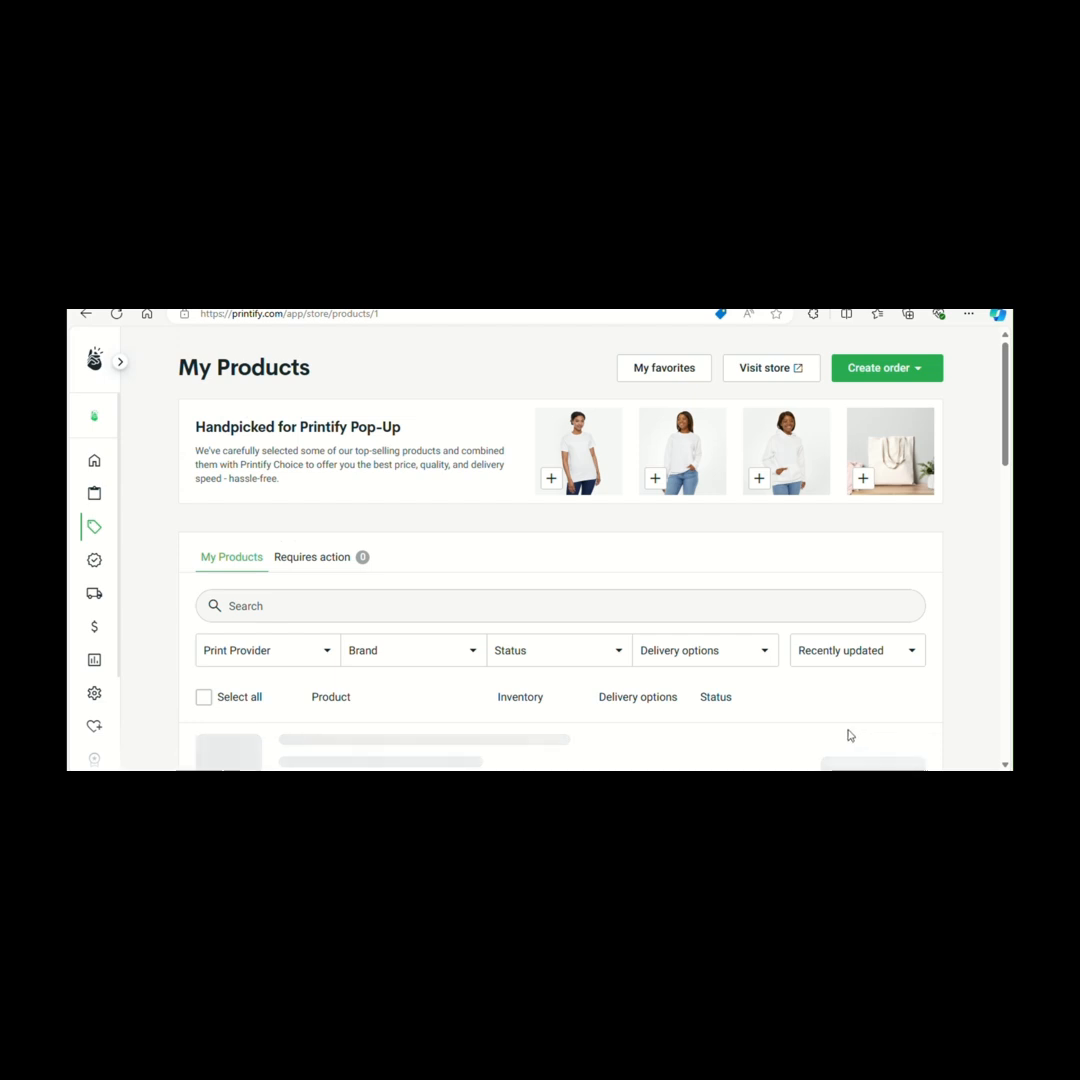
Check the publishing status of the Unisex Garment-Dyed T-shirt in the product list.
scroll(848, 735, "down", 2)
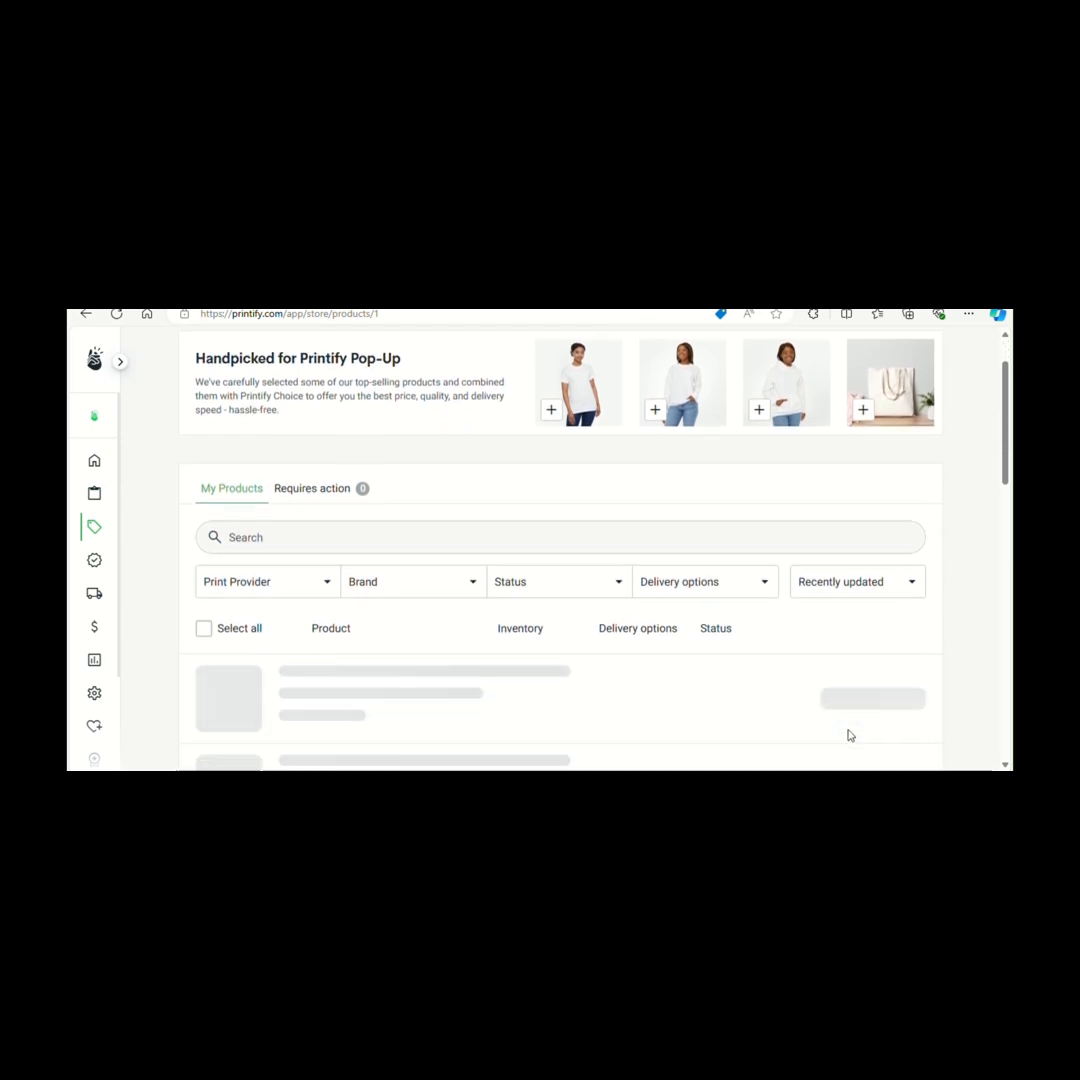
scroll(848, 735, "up", 2)
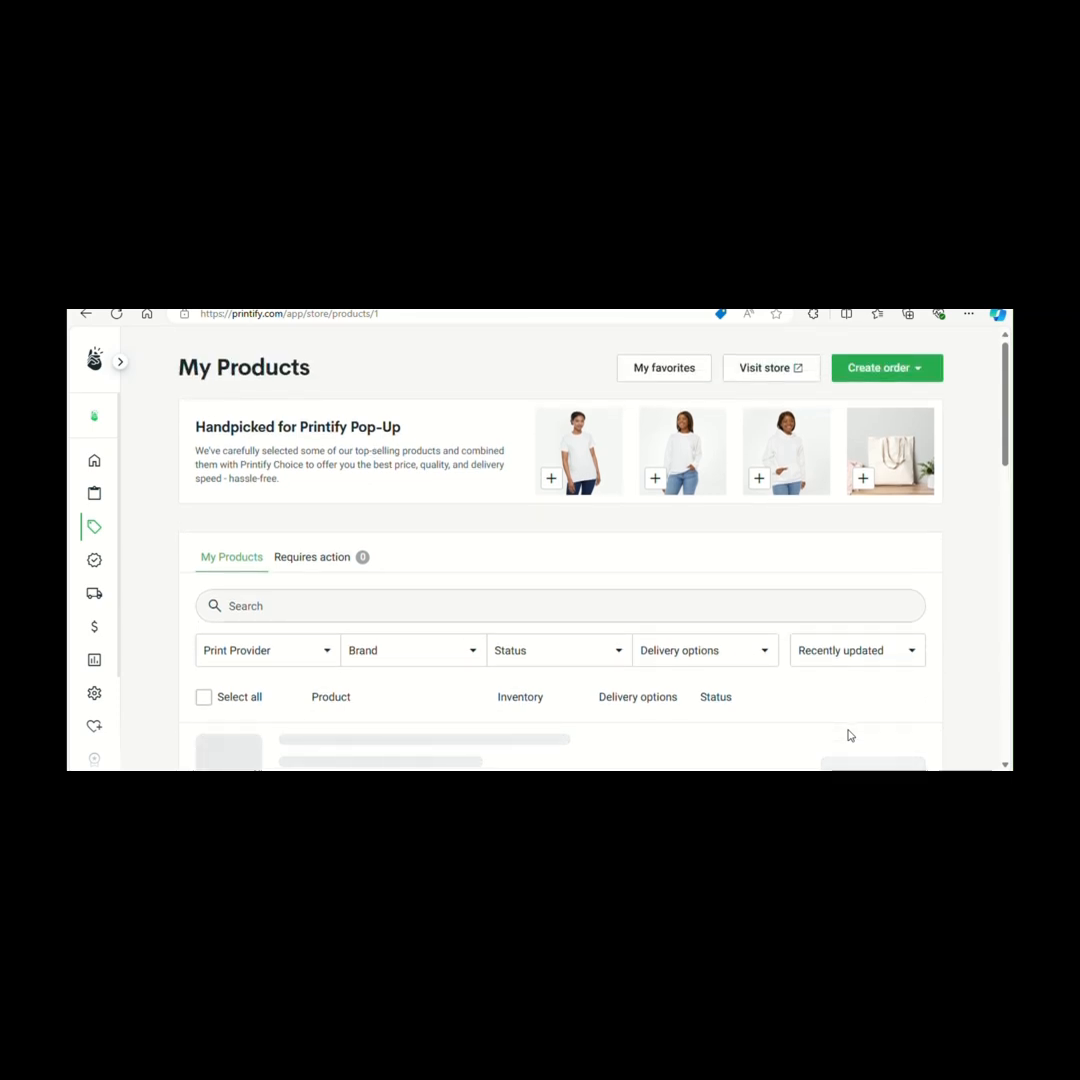
scroll(848, 735, "down", 5)
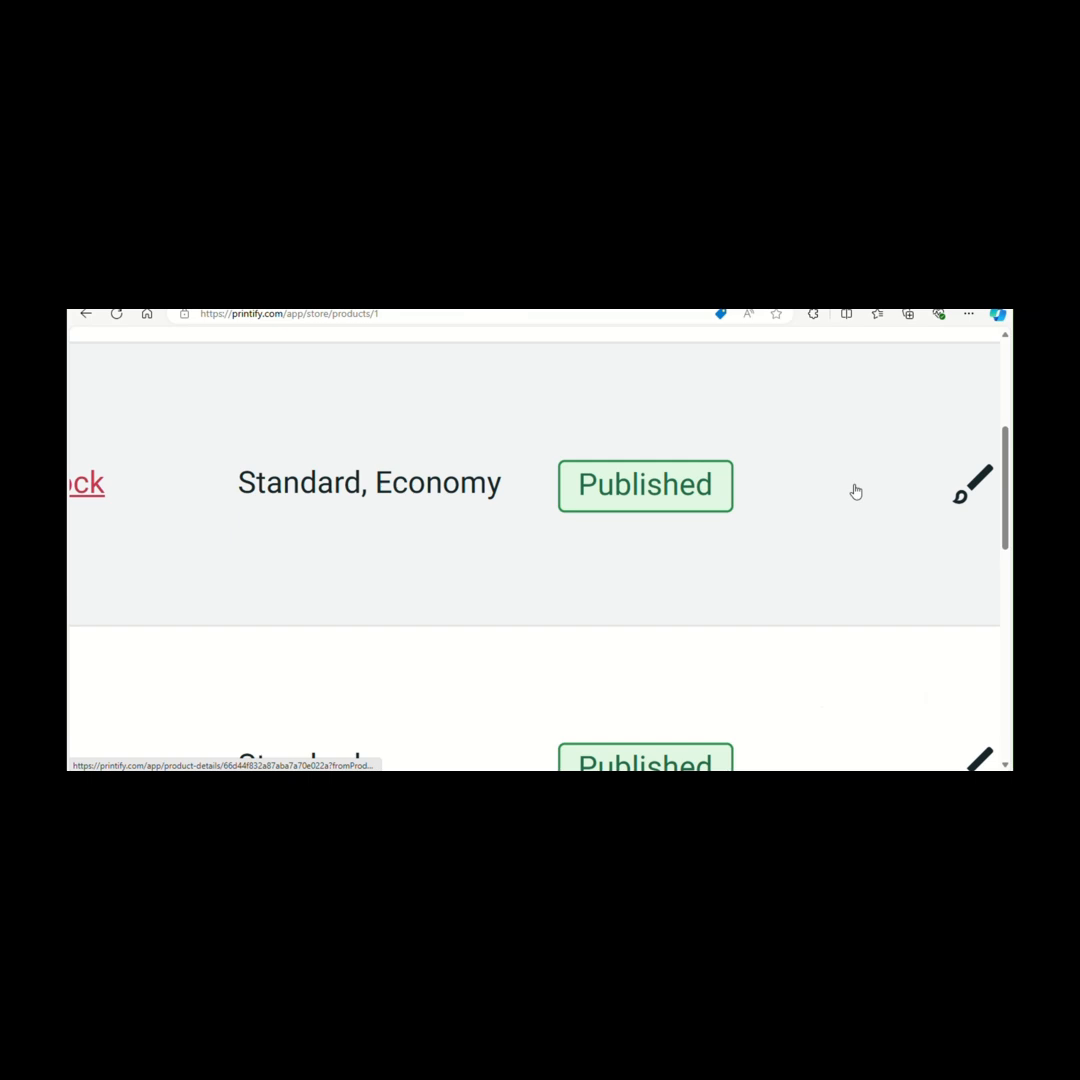
Visit the Pop-Up store and look through all its products for the newly published T-shirt.
scroll(856, 492, "up", 2)
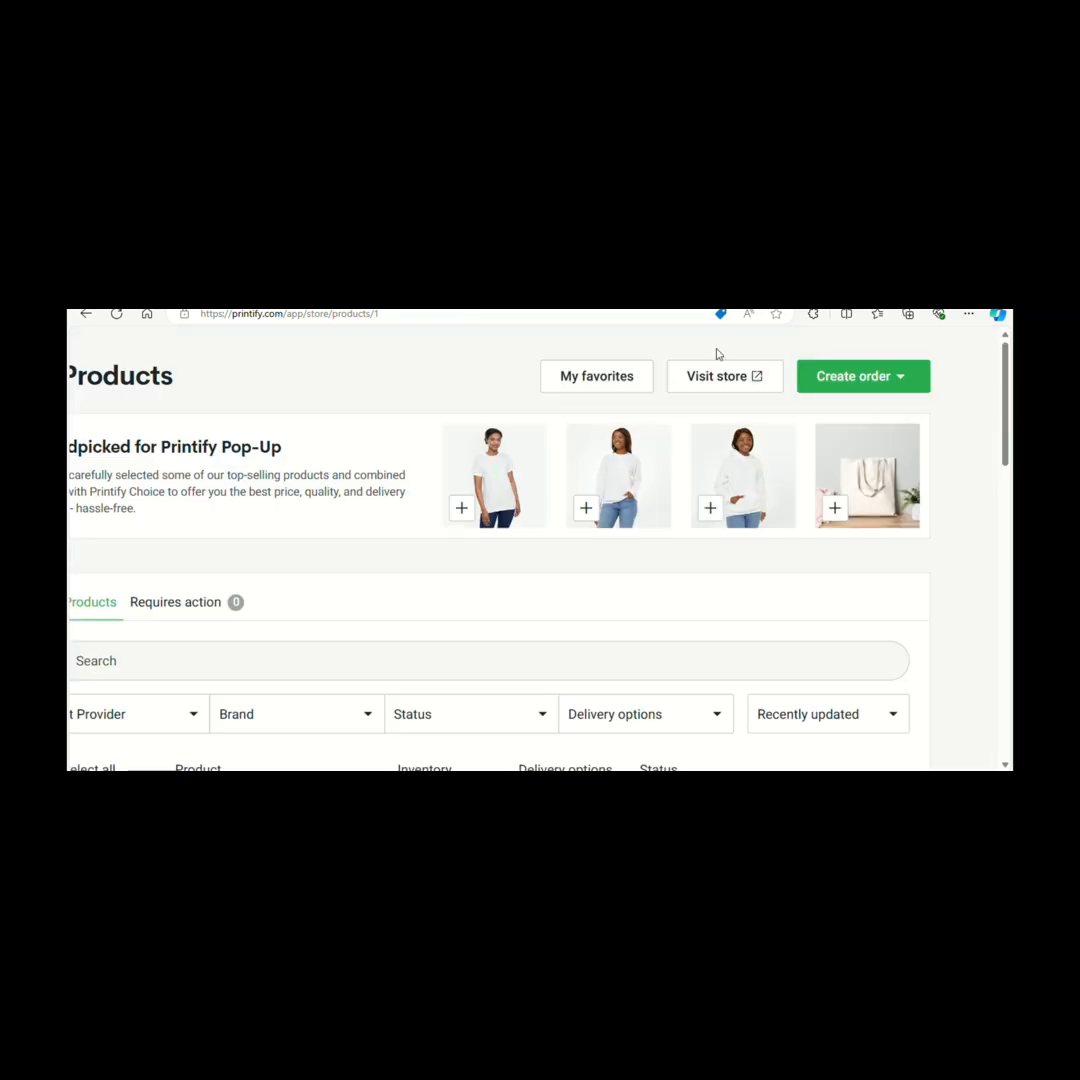
left_click(721, 376)
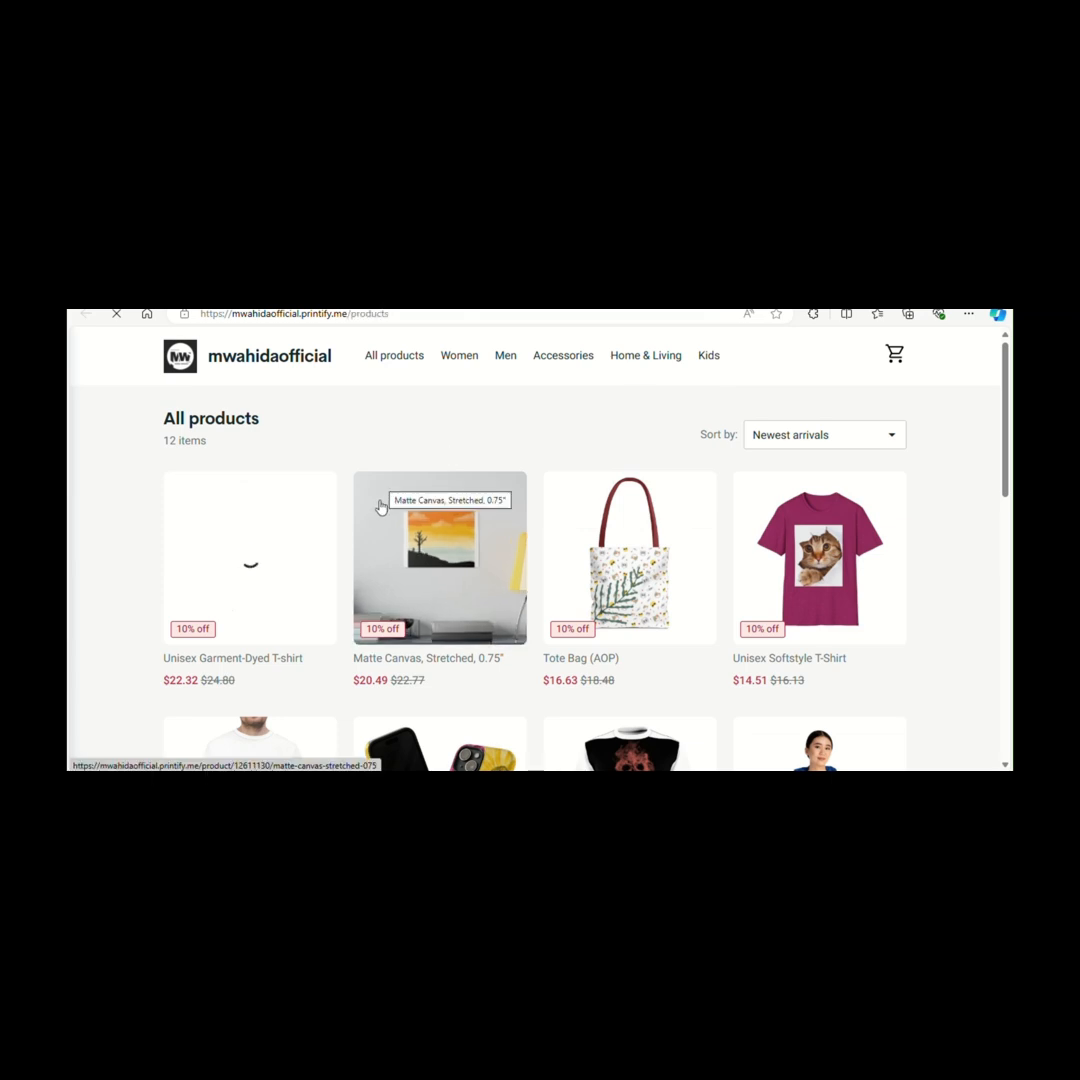
scroll(401, 415, "down", 5)
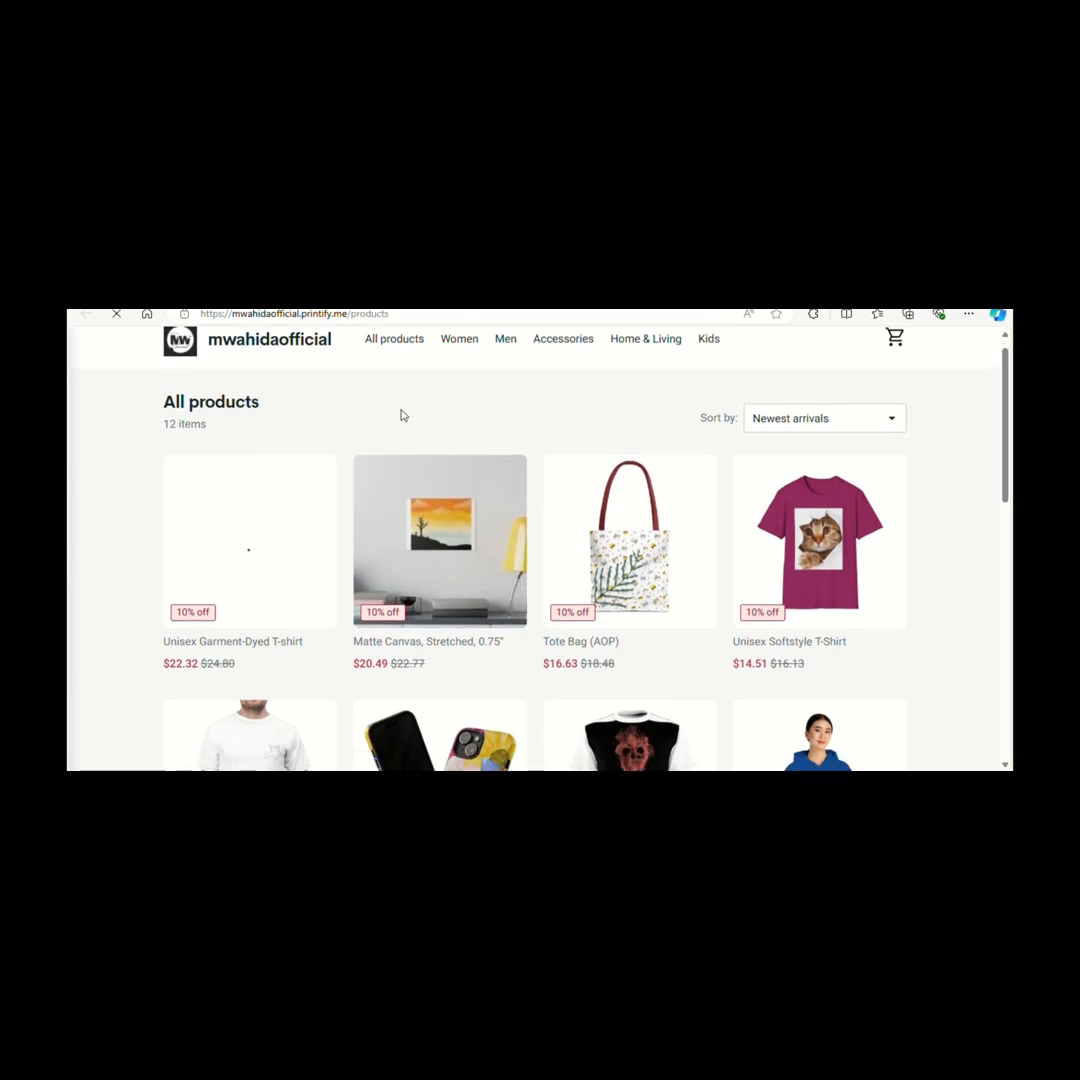
scroll(401, 415, "down", 4)
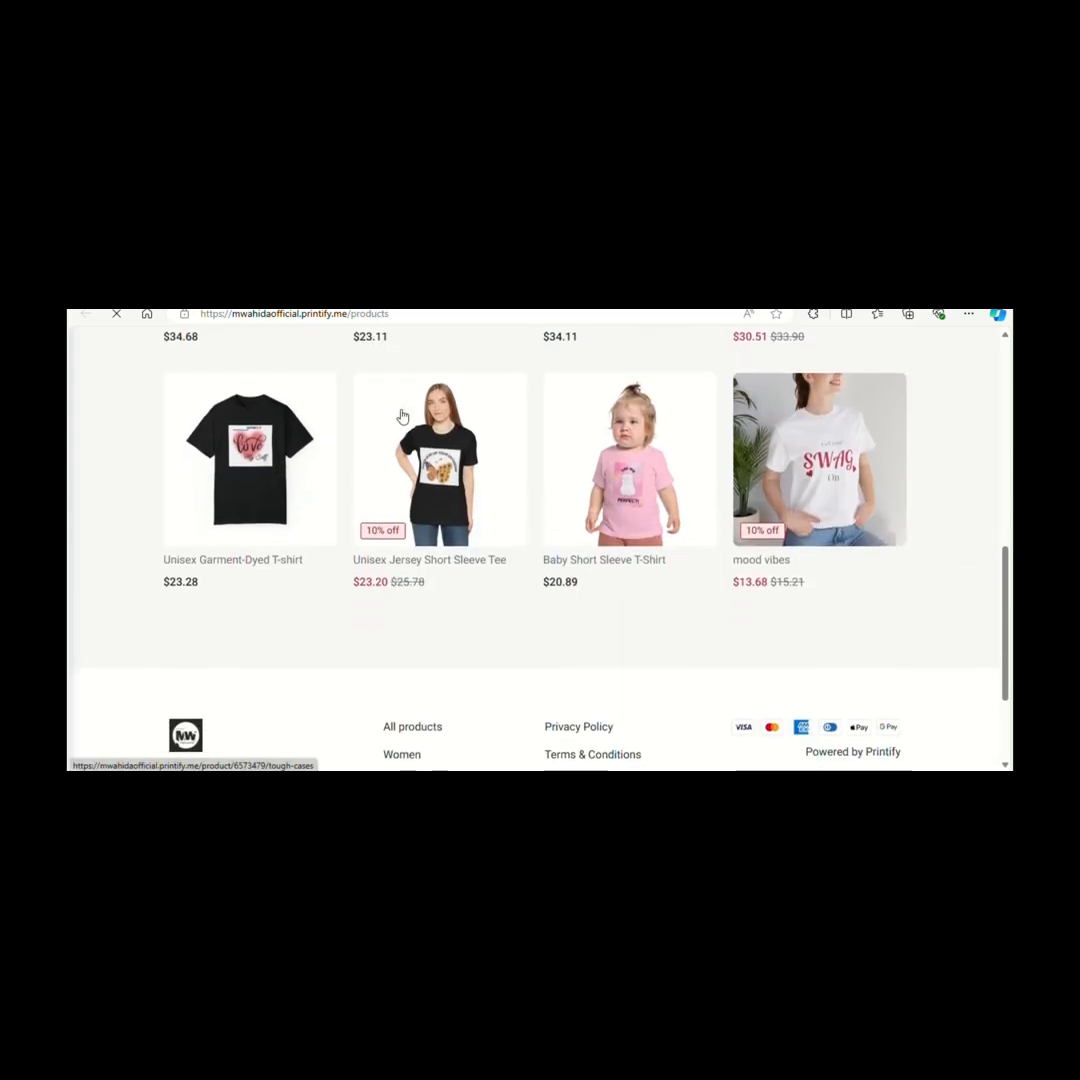
scroll(401, 415, "up", 5)
scroll(401, 415, "up", 3)
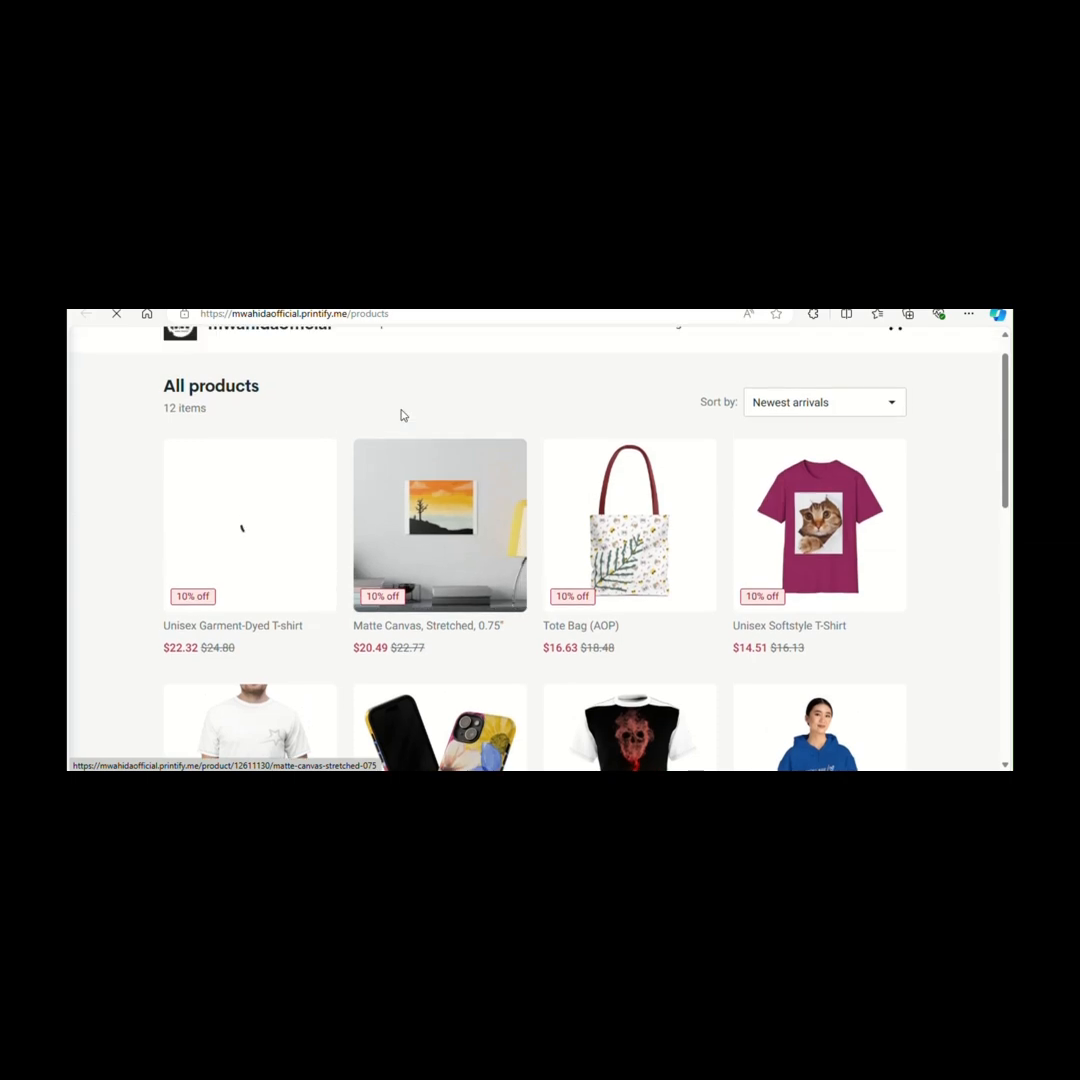